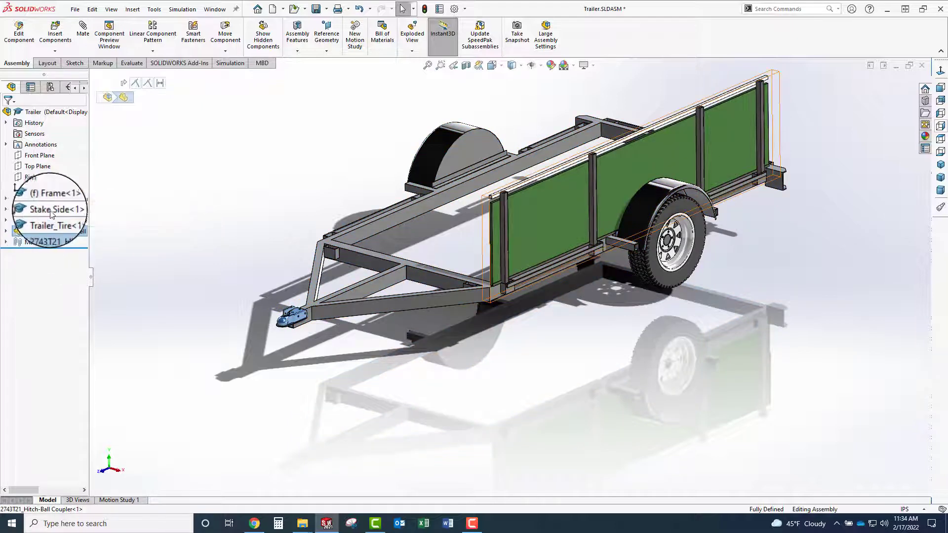
Open the first 1.5x1.5 upright part from the Stake Side subassembly, inspect it from several angles and close it.
left_click(27, 211)
left_click(6, 211)
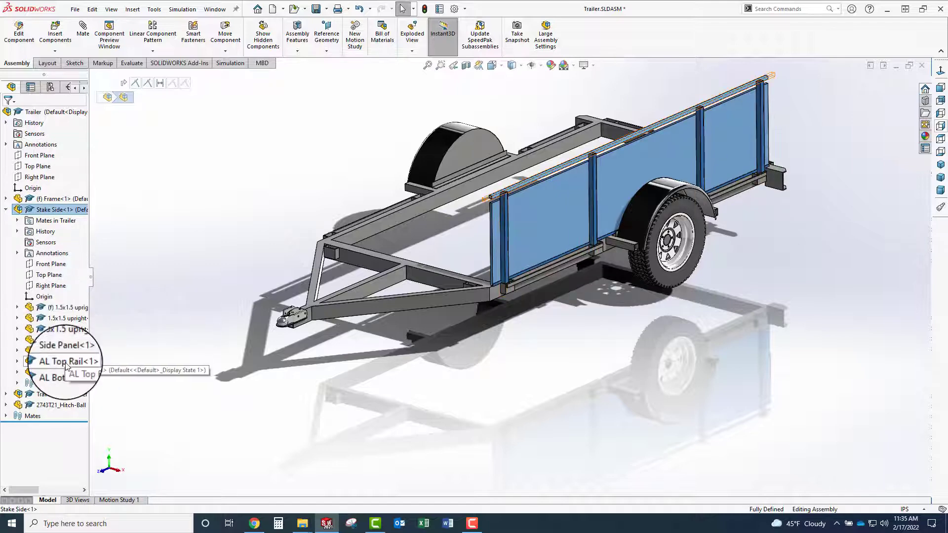
right_click(59, 312)
left_click(58, 264)
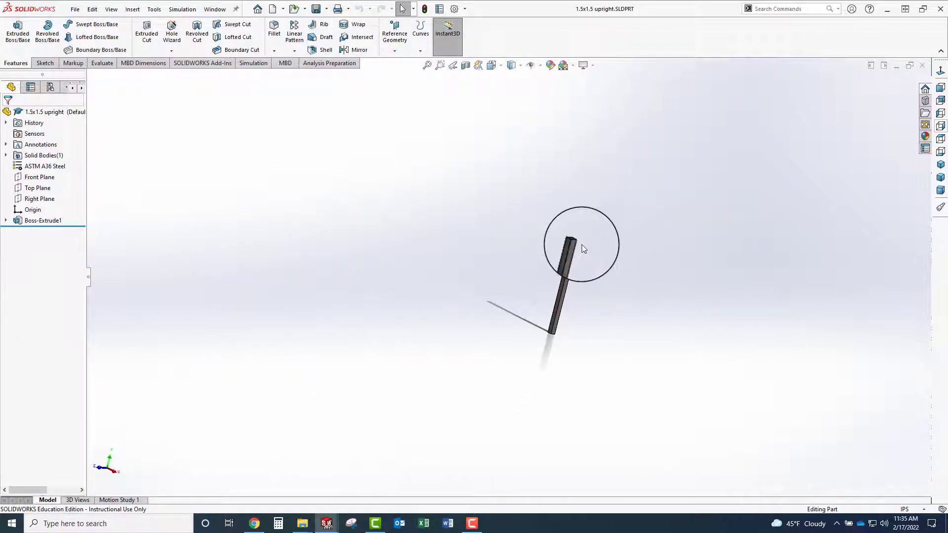
middle_click_drag(581, 244, 524, 317)
scroll(573, 243, "down", 3)
scroll(571, 294, "up", 4)
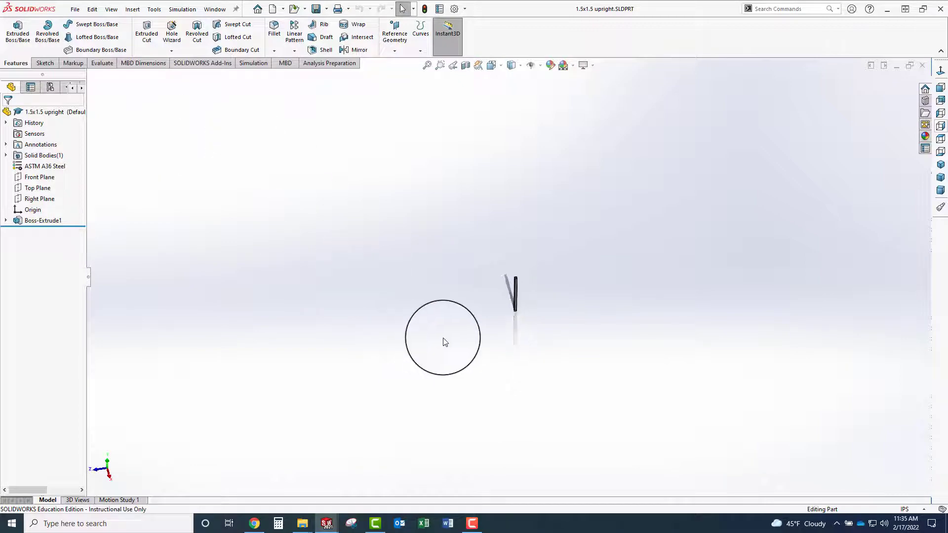
scroll(522, 283, "down", 5)
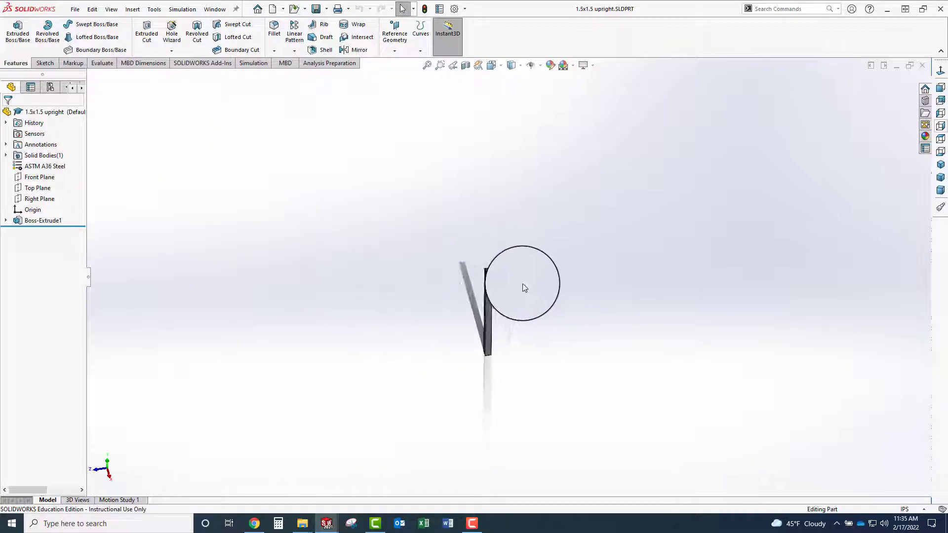
left_click(918, 66)
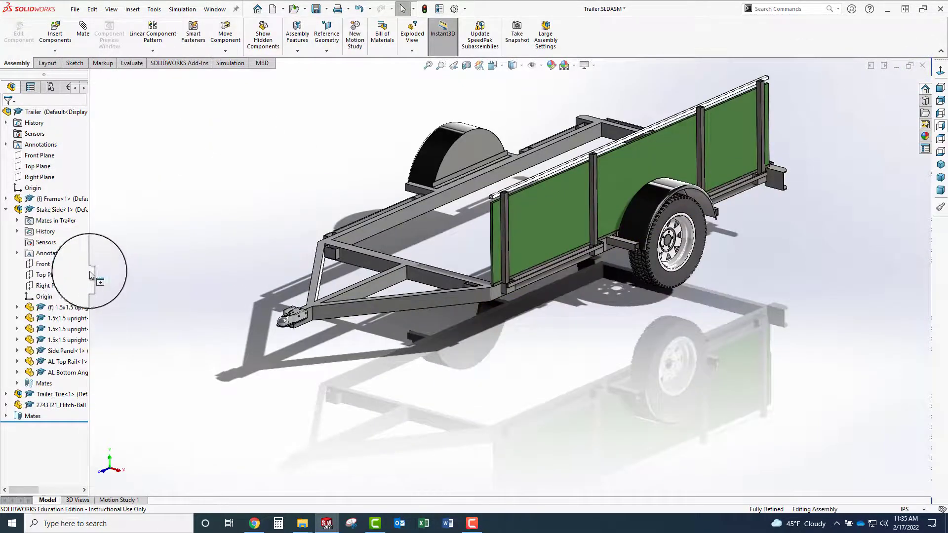
Widen the feature tree and highlight the first 1.5x1.5 upright, the Side Panel and the AL Top Rail in turn.
left_click_drag(90, 254, 168, 255)
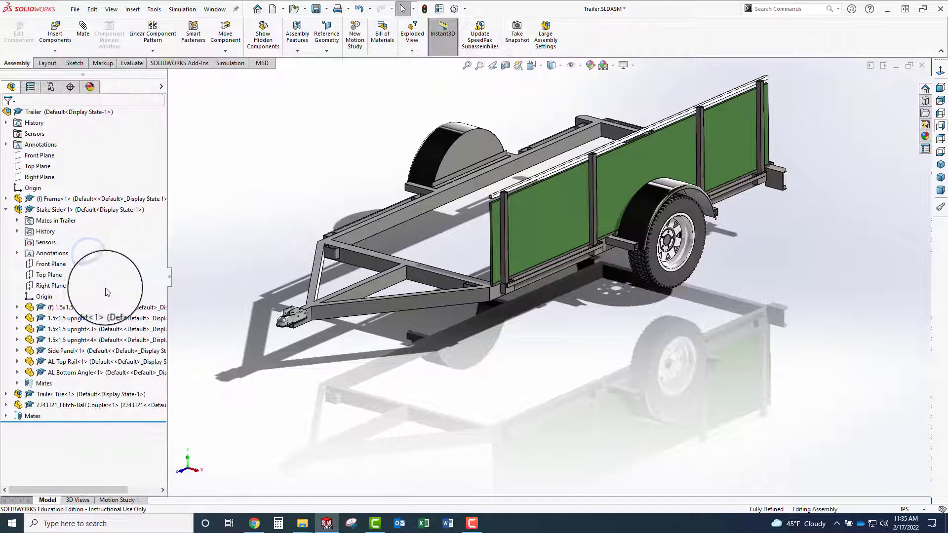
left_click(77, 310)
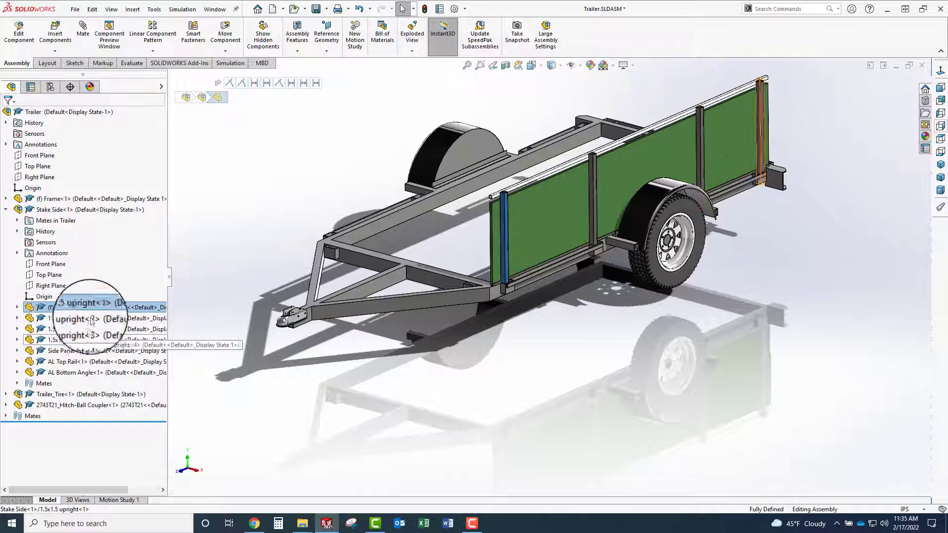
left_click(66, 354)
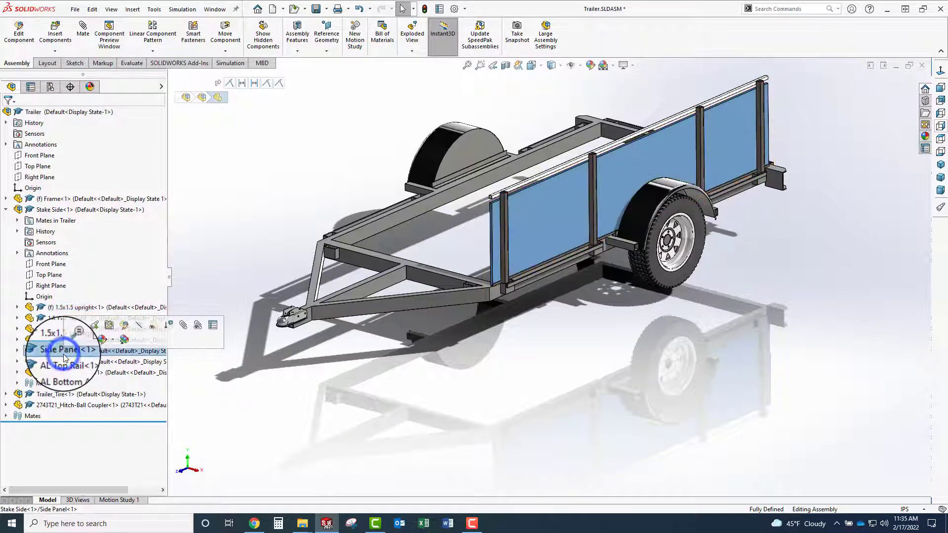
left_click(63, 362)
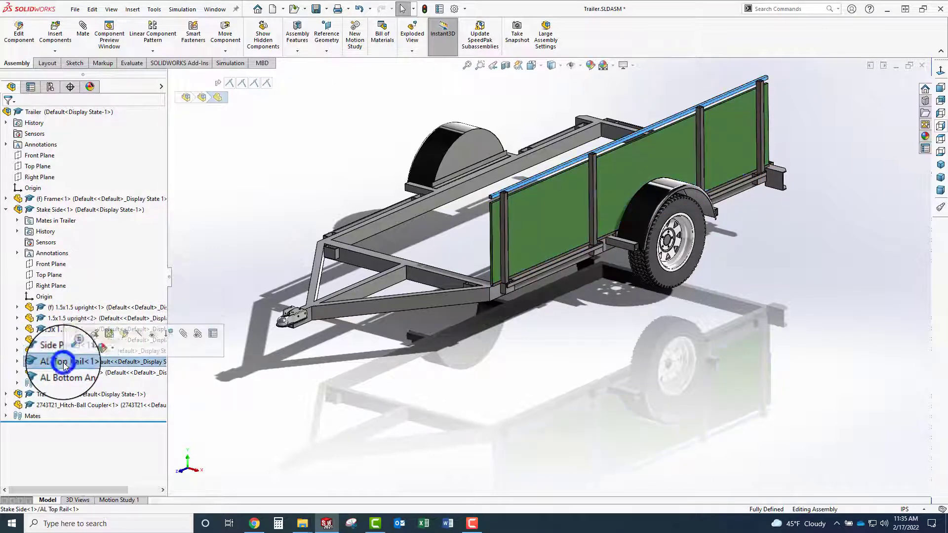
View the second 1.5x1.5 upright as a separate part and return to the Trailer assembly with nothing selected.
right_click(52, 318)
left_click(70, 264)
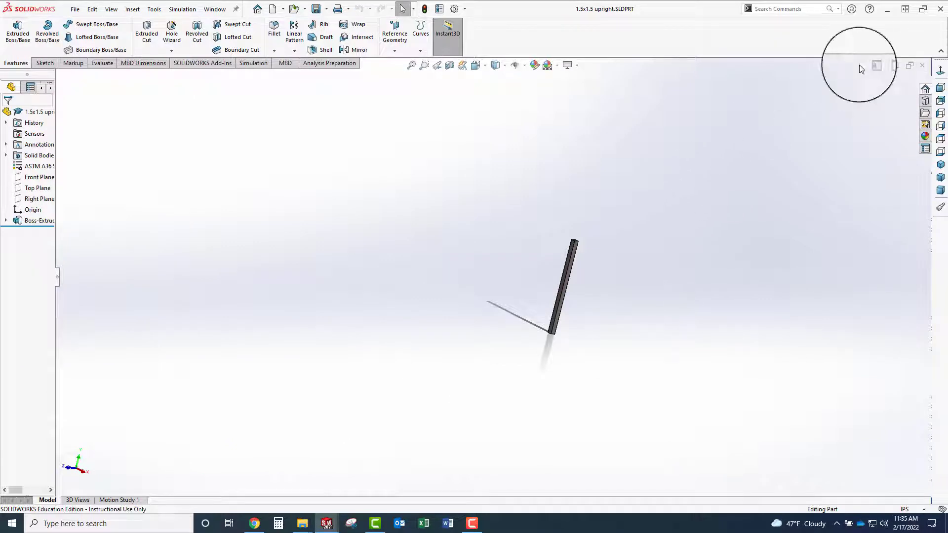
left_click(922, 65)
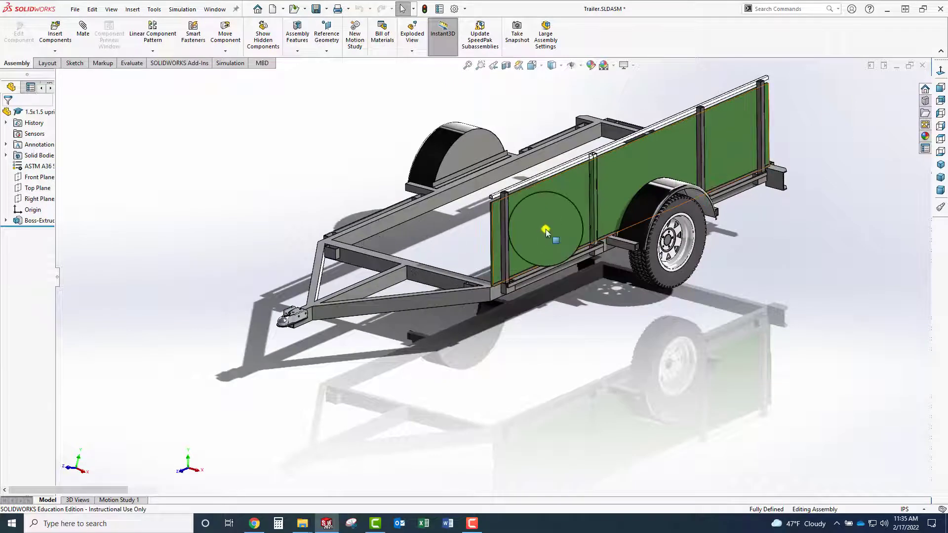
left_click(544, 209)
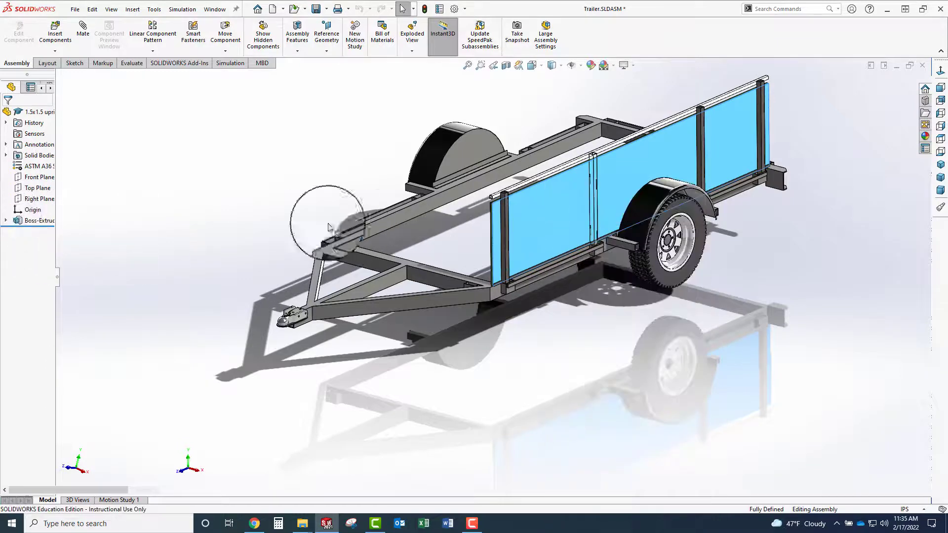
left_click(256, 196)
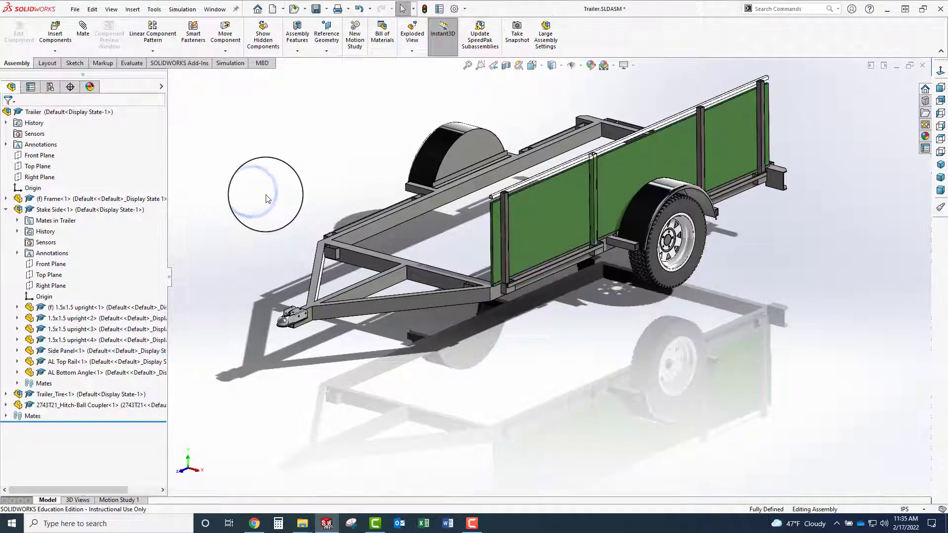
Open the AL Bottom Angle part on its own and examine its end profile.
right_click(63, 376)
left_click(72, 259)
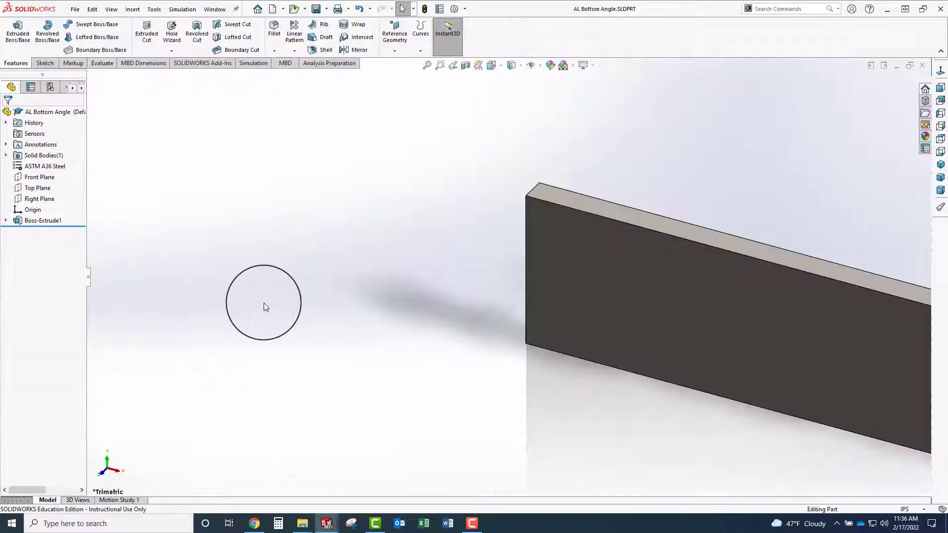
middle_click_drag(779, 349, 695, 314)
scroll(601, 376, "down", 5)
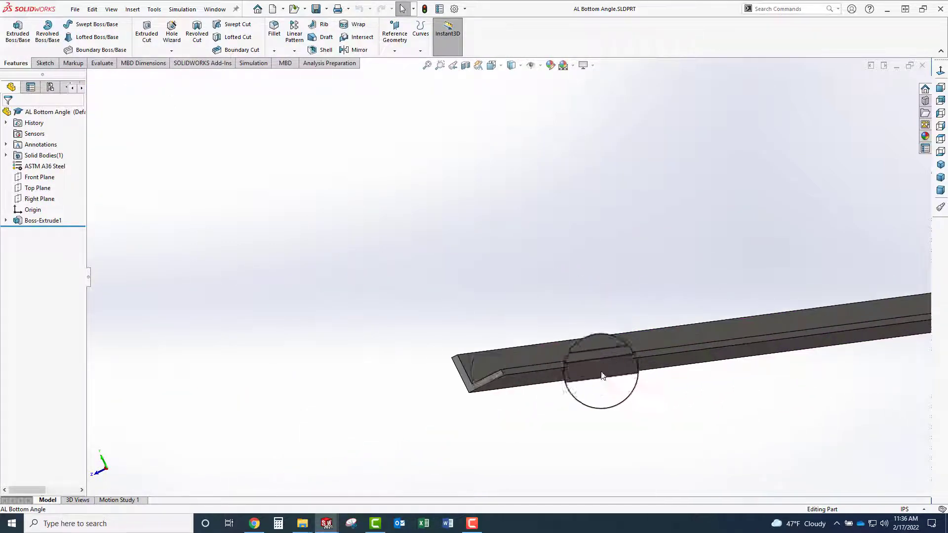
scroll(496, 373, "up", 2)
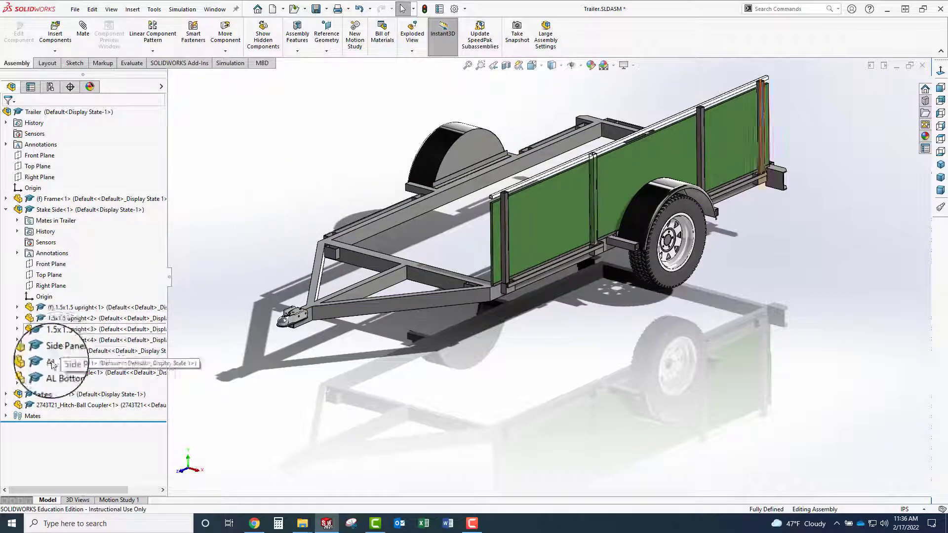
Open the Stake Side subassembly in its own window and examine it, including its AL Bottom Angle component.
right_click(44, 212)
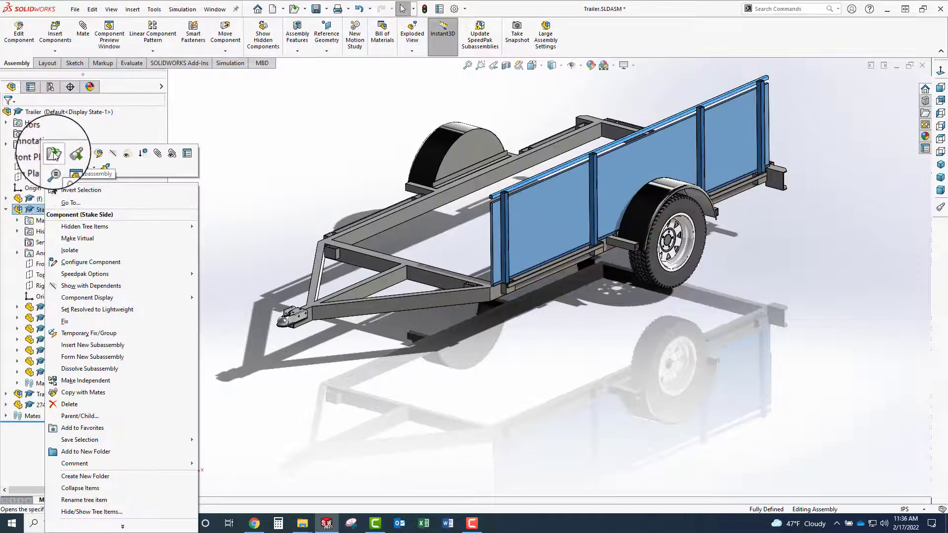
left_click(55, 158)
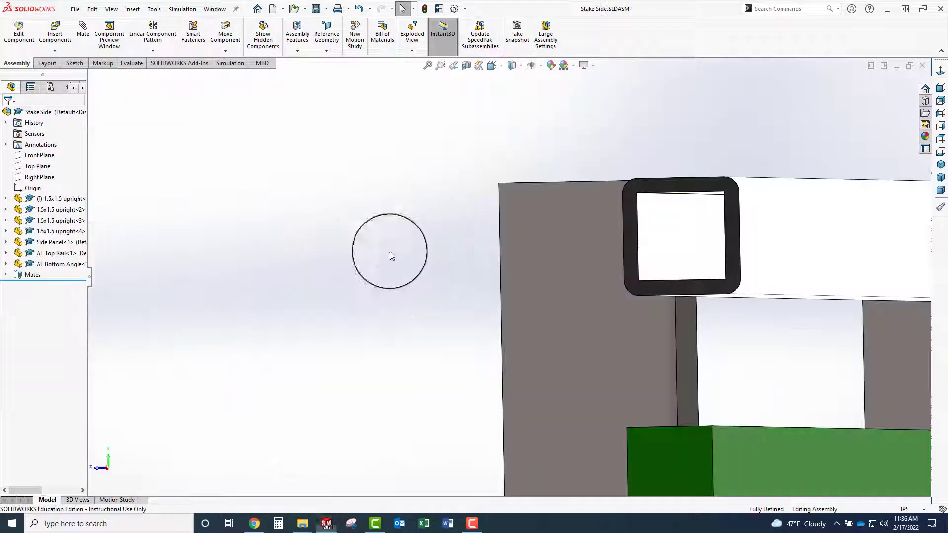
scroll(411, 278, "up", 16)
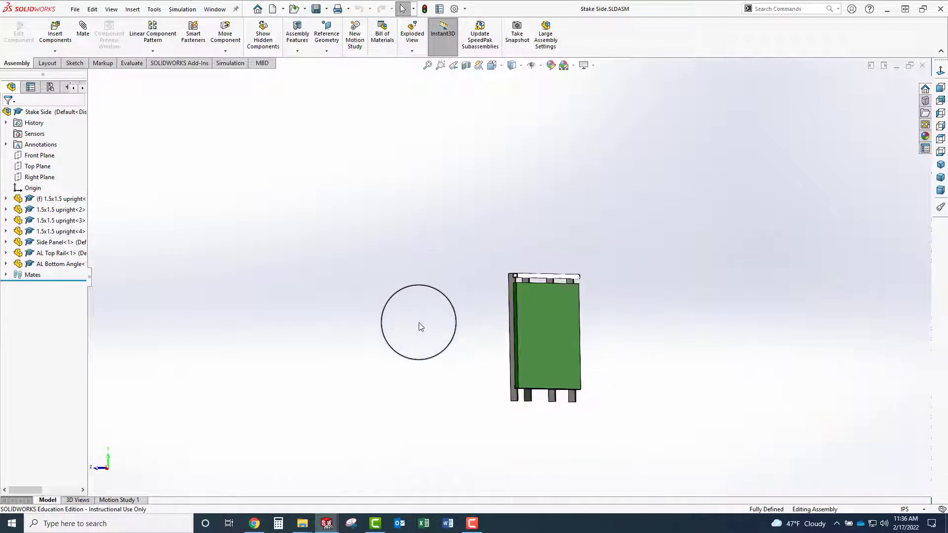
middle_click_drag(421, 323, 497, 292)
left_click(53, 265)
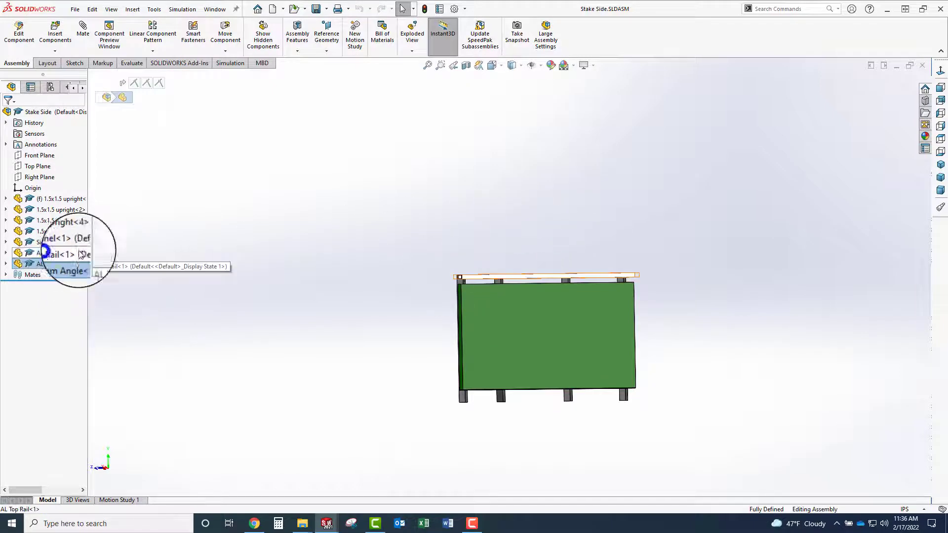
left_click(375, 237)
middle_click_drag(375, 237, 455, 250)
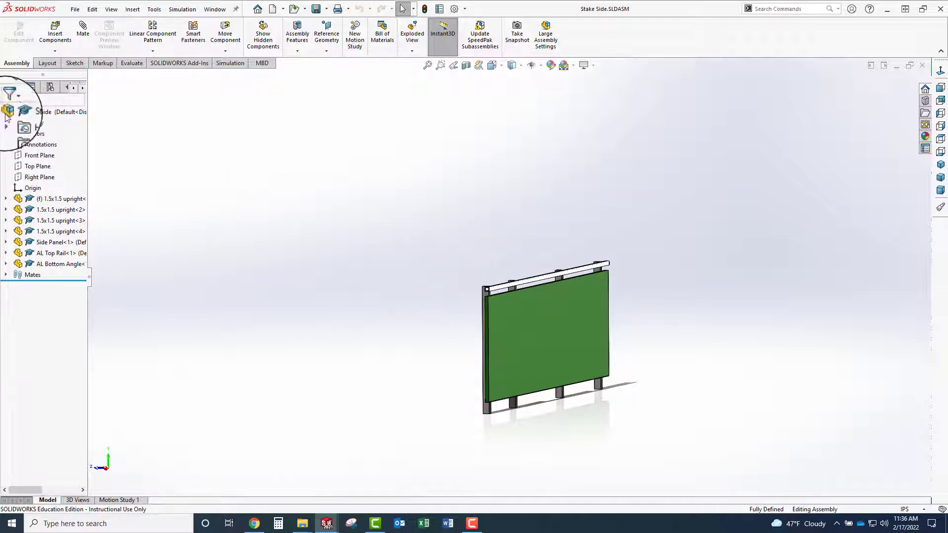
Switch back to the Trailer assembly document and collapse the Stake Side subassembly in the feature tree.
left_click(211, 10)
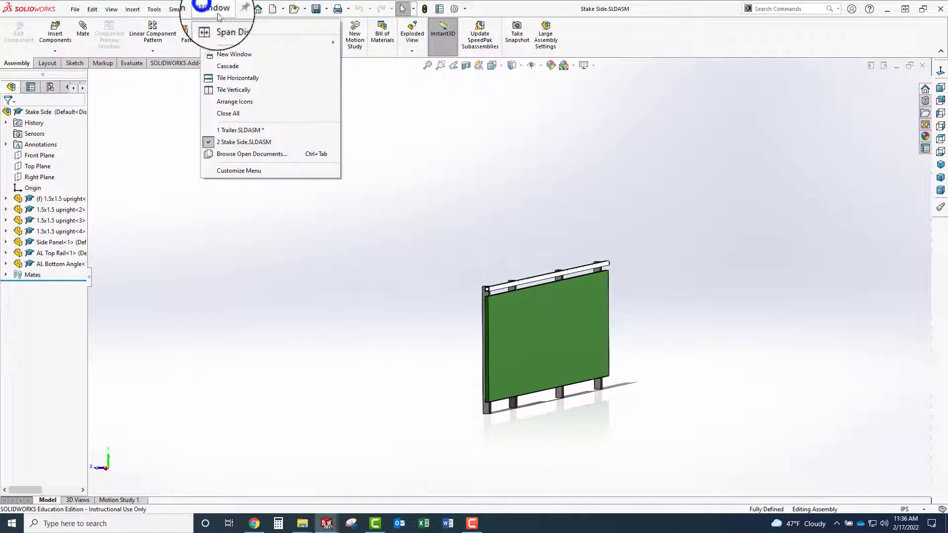
left_click(232, 127)
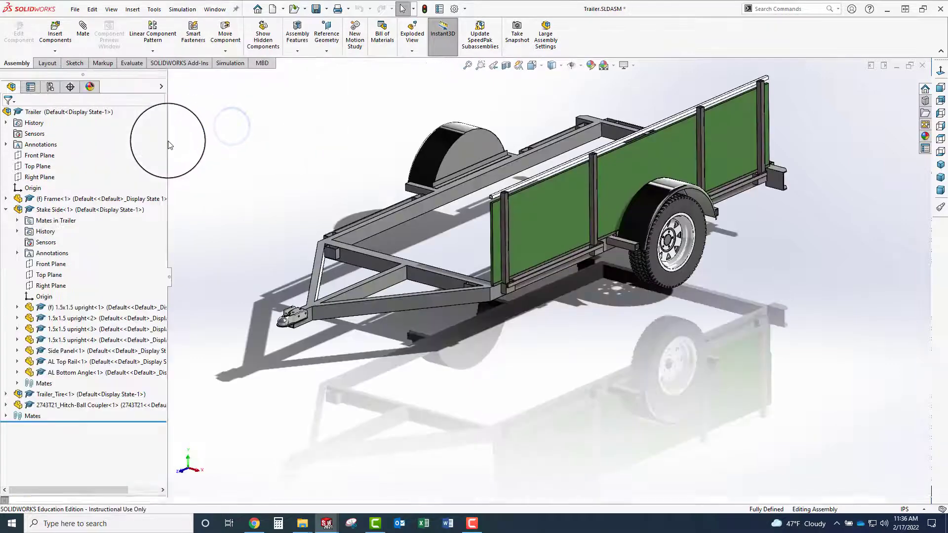
left_click(4, 211)
Highlight the top-level Trailer assembly and its Stake Side and Trailer_Tire subassemblies in turn, then clear the selection.
left_click(40, 111)
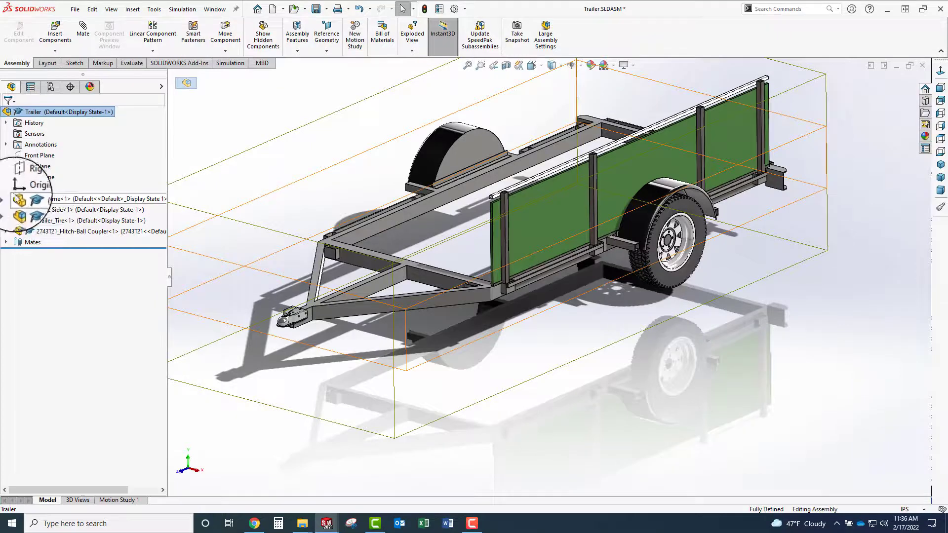
left_click(41, 212)
left_click(47, 226)
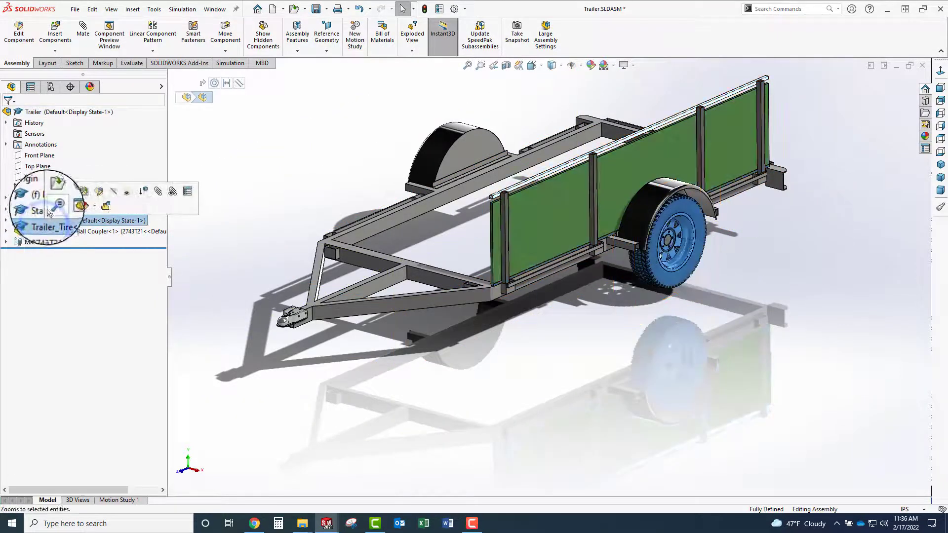
left_click(36, 212)
left_click(43, 223)
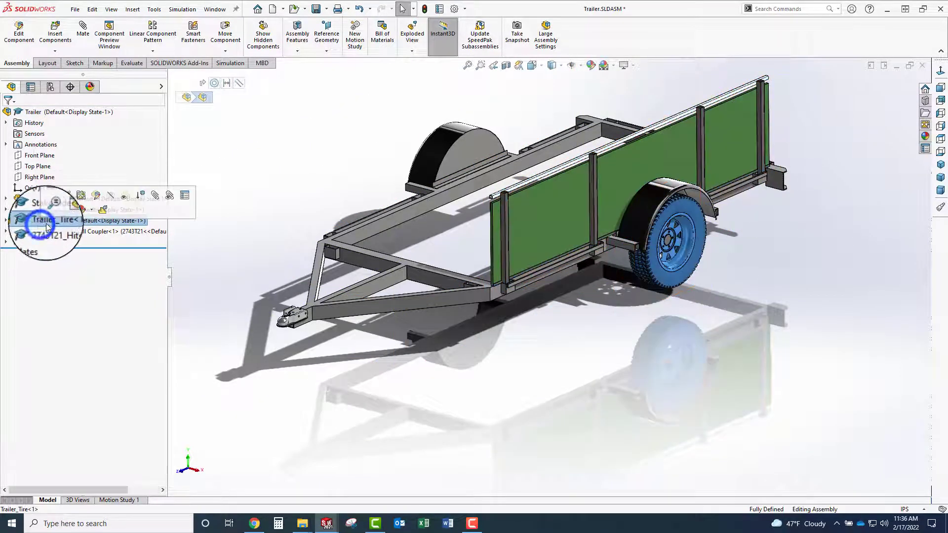
left_click(258, 212)
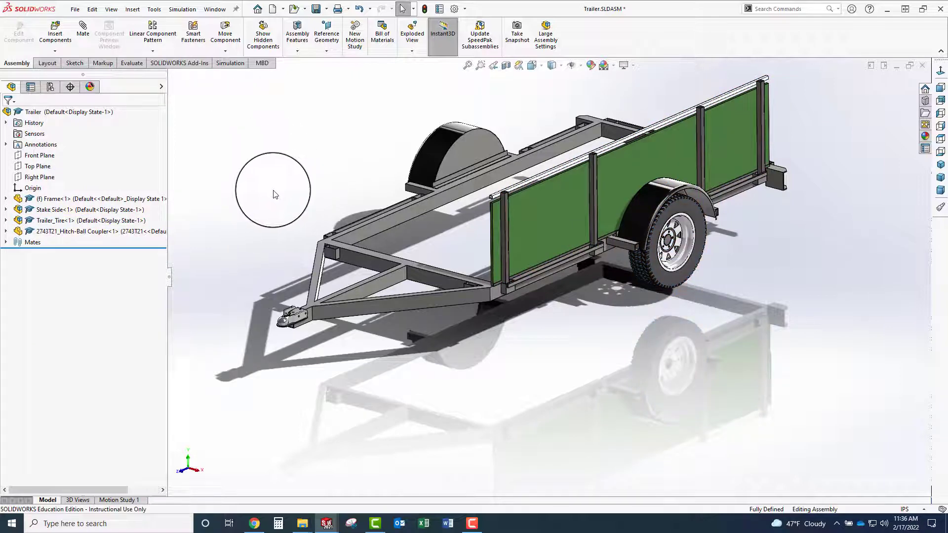
Save the Trailer assembly.
left_click(78, 13)
left_click(91, 116)
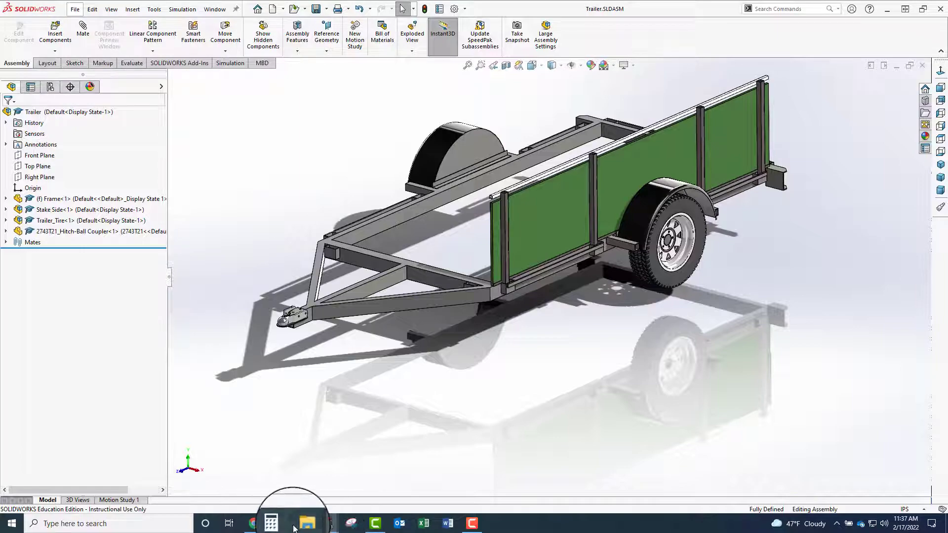
Switch to File Explorer, open the Trailer folder inside the OneDrive Project folder and look through its files.
mouse_move(296, 526)
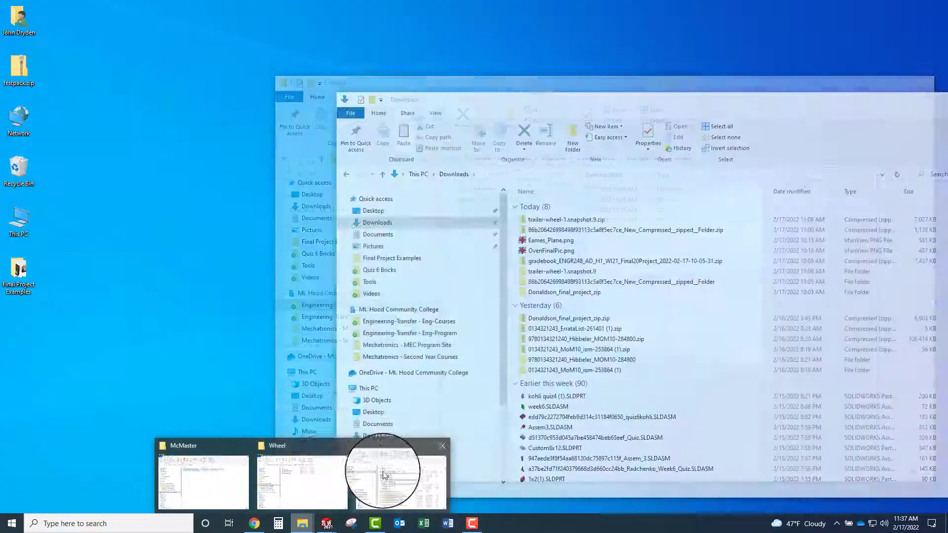
left_click(378, 473)
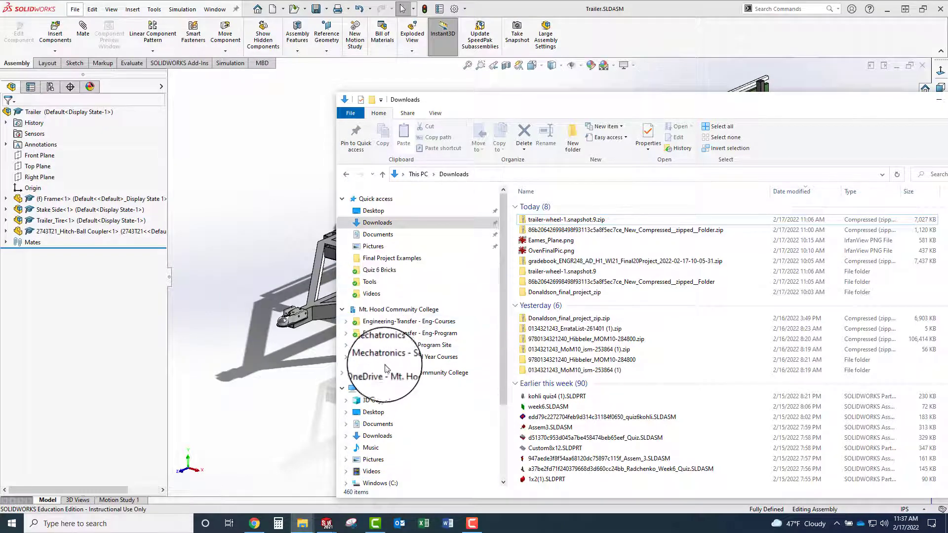
left_click(385, 373)
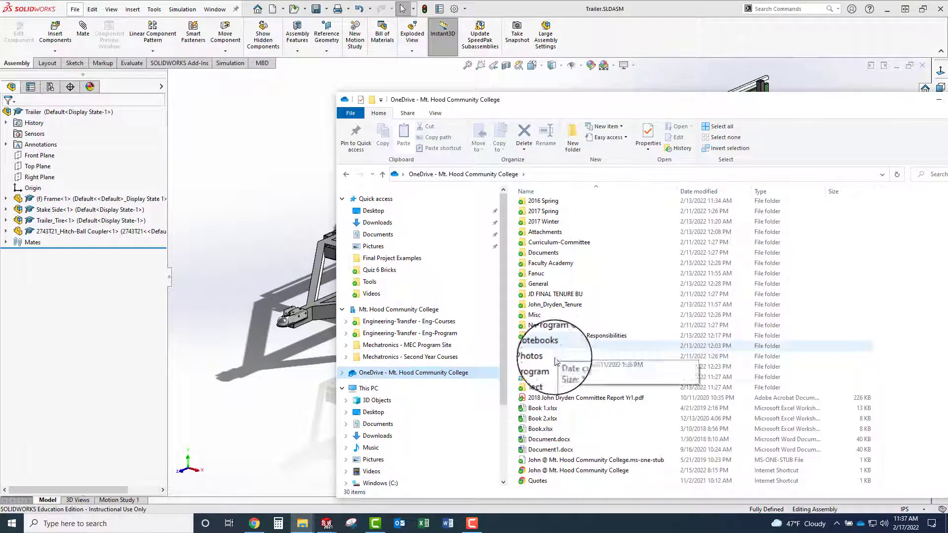
double_click(543, 376)
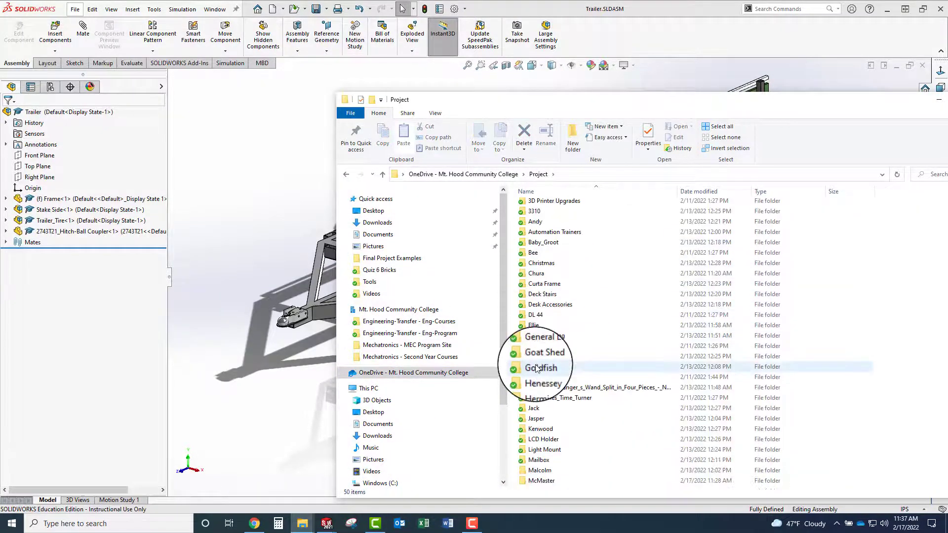
scroll(537, 375, "down", 7)
double_click(536, 428)
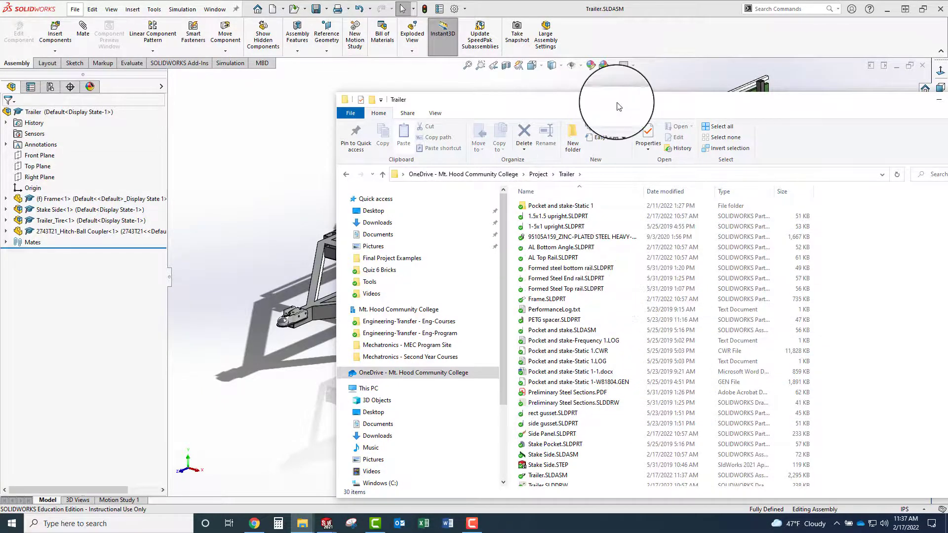
left_click_drag(620, 107, 497, 48)
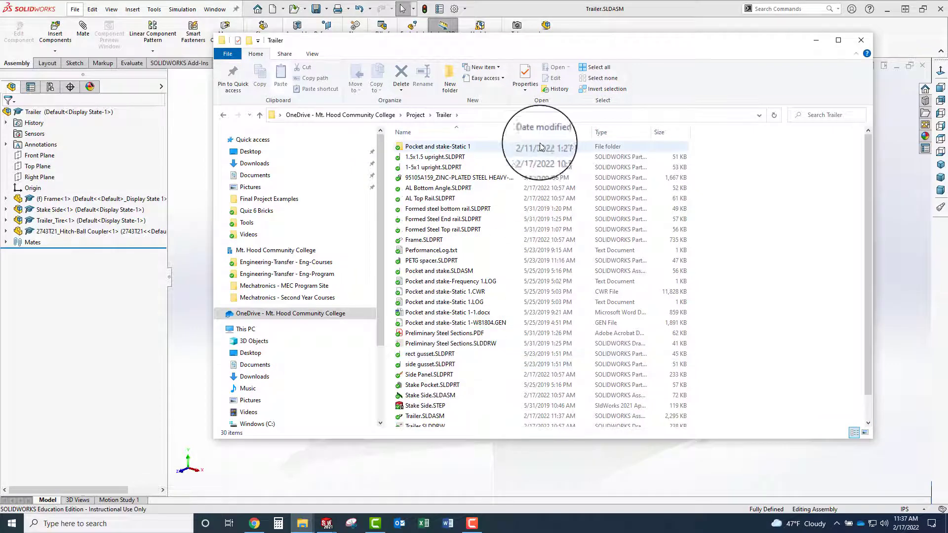
scroll(430, 355, "down", 1)
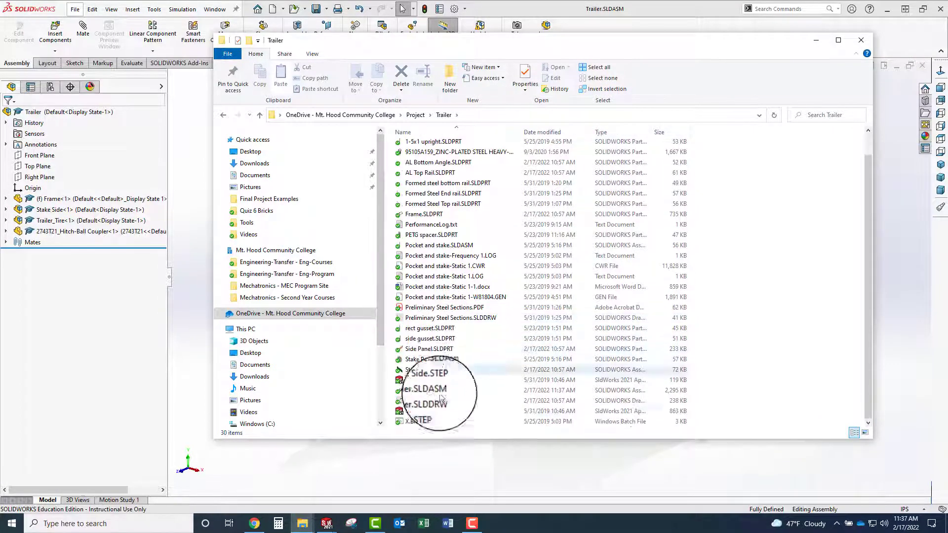
Highlight Trailer.SLDASM and Stake Side.SLDASM in turn in the Trailer folder, then clear the selection.
left_click(417, 392)
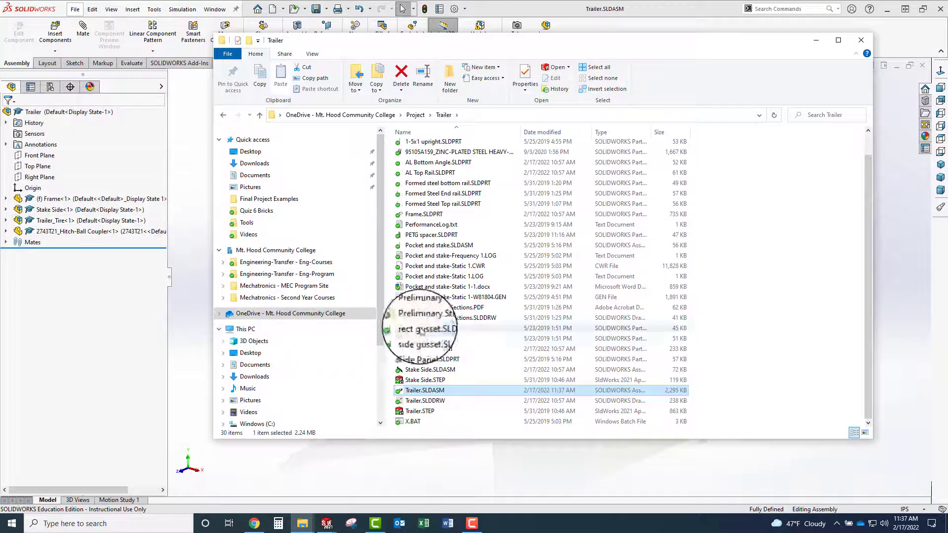
left_click(432, 370)
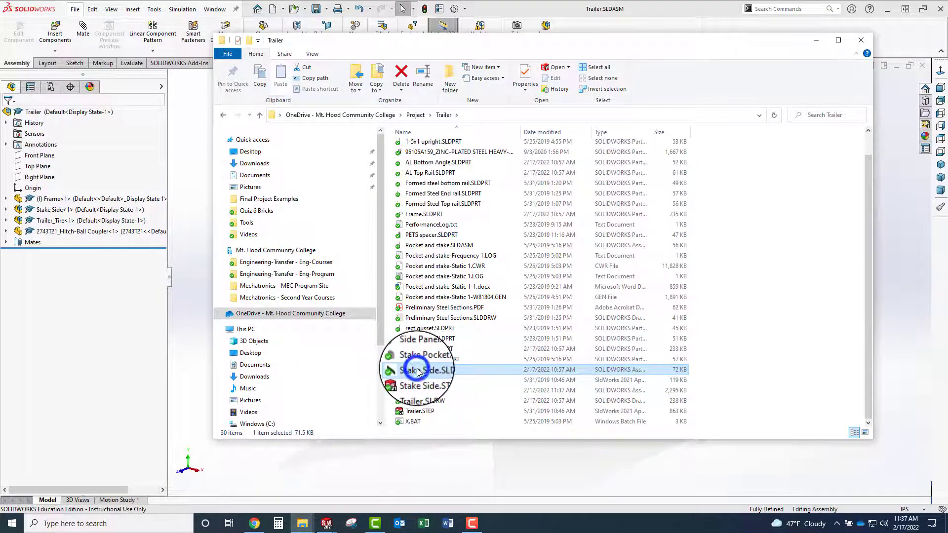
left_click(724, 375)
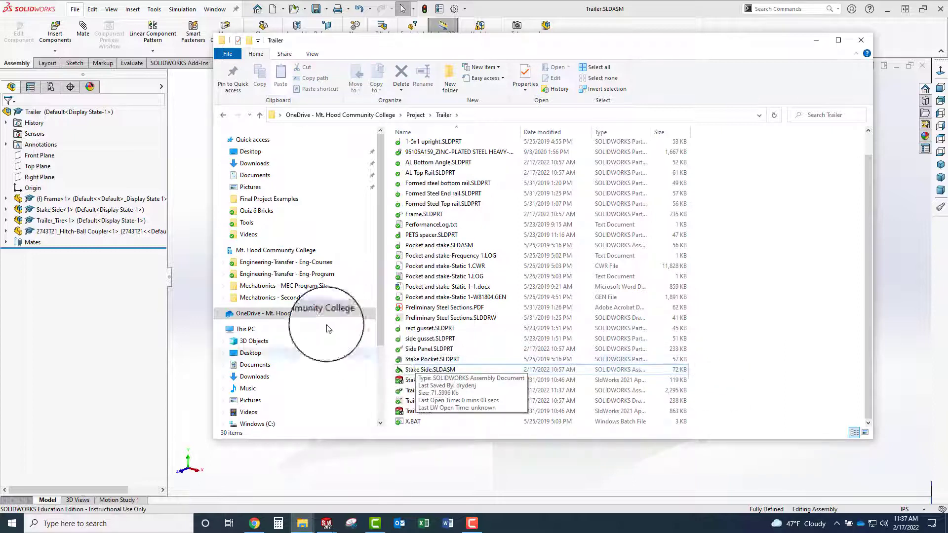
Compare the expanded Stake Side subassembly in the SOLIDWORKS feature tree with its Stake Side.SLDASM file in the Trailer folder.
left_click(7, 212)
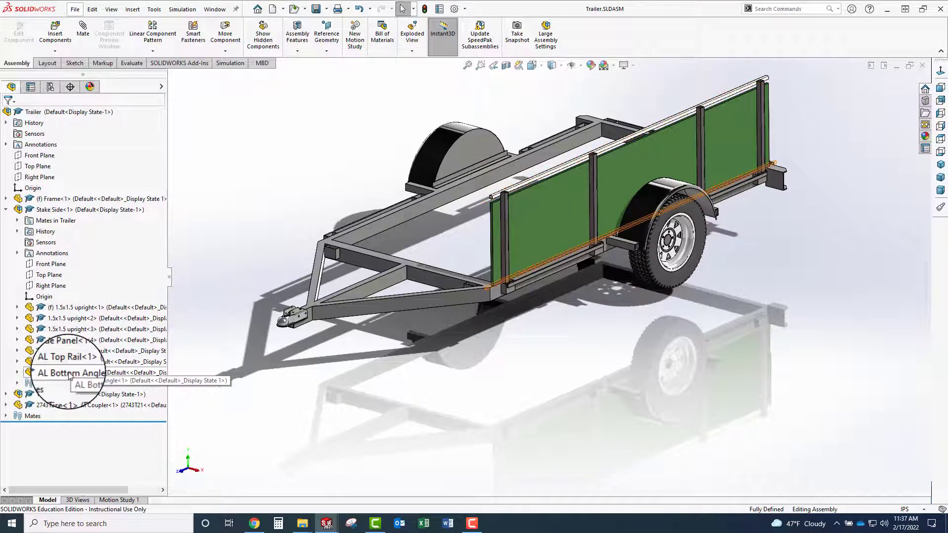
mouse_move(303, 529)
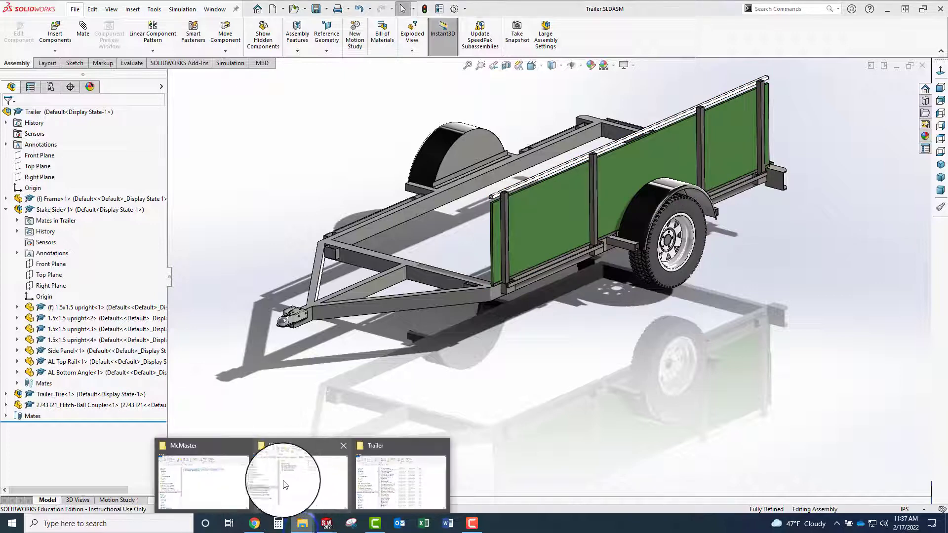
left_click(370, 483)
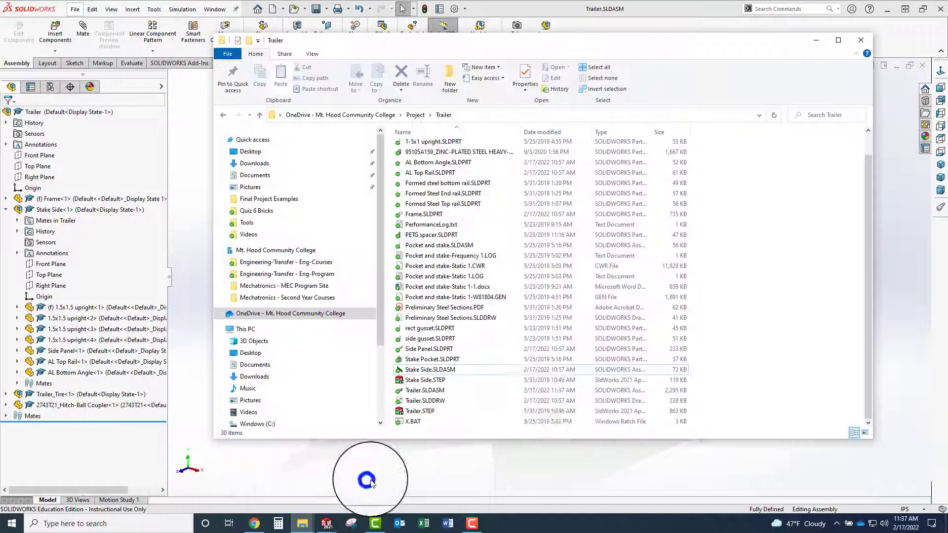
left_click(425, 370)
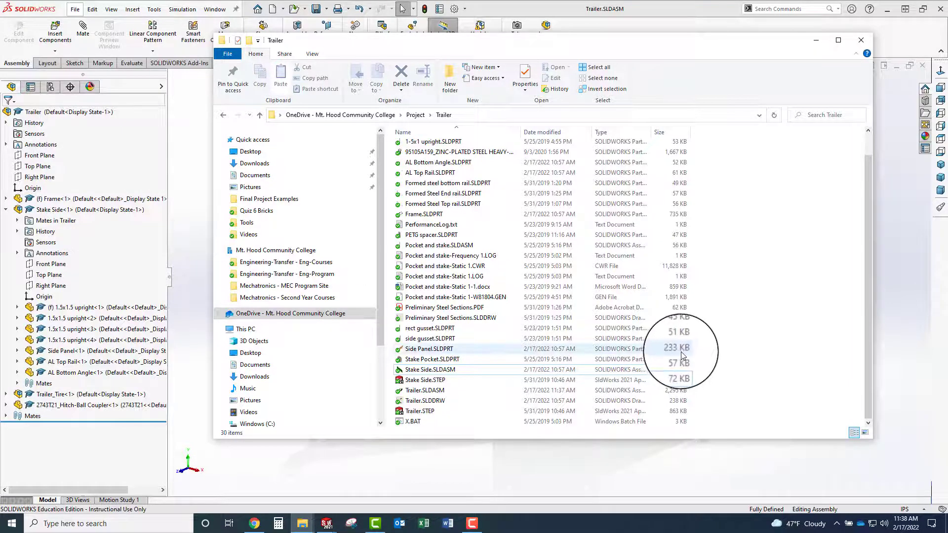
left_click(420, 371)
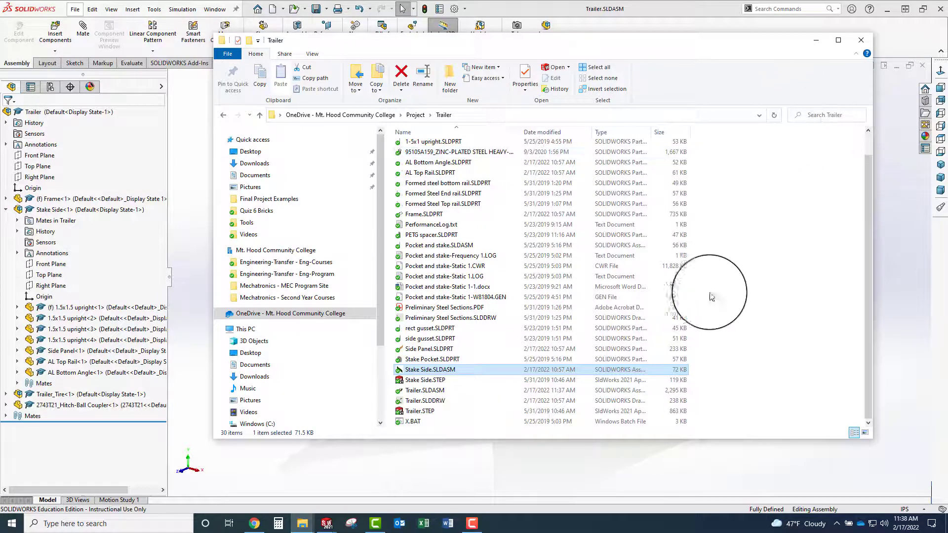
left_click(816, 40)
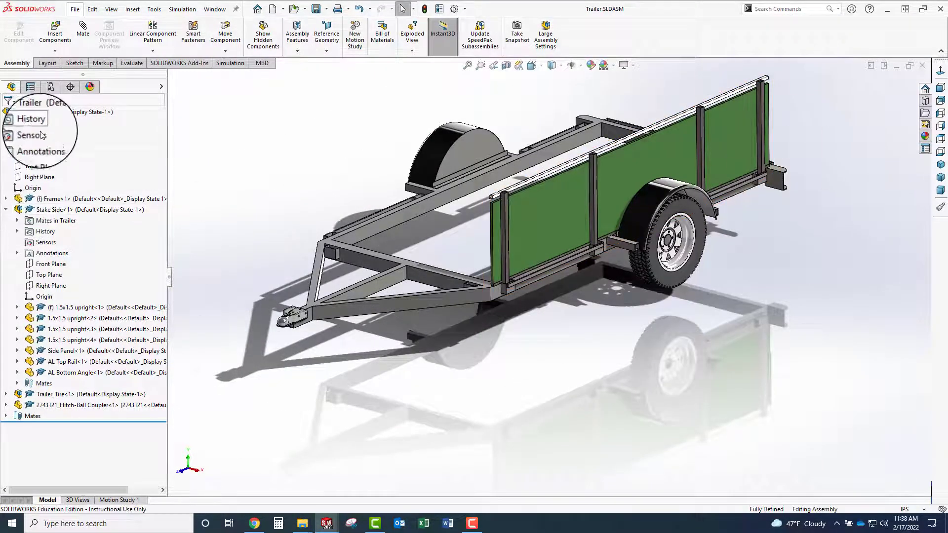
Return to the Trailer folder in File Explorer and highlight Trailer.SLDASM, leaving its name unchanged and clearing the selection.
mouse_move(303, 523)
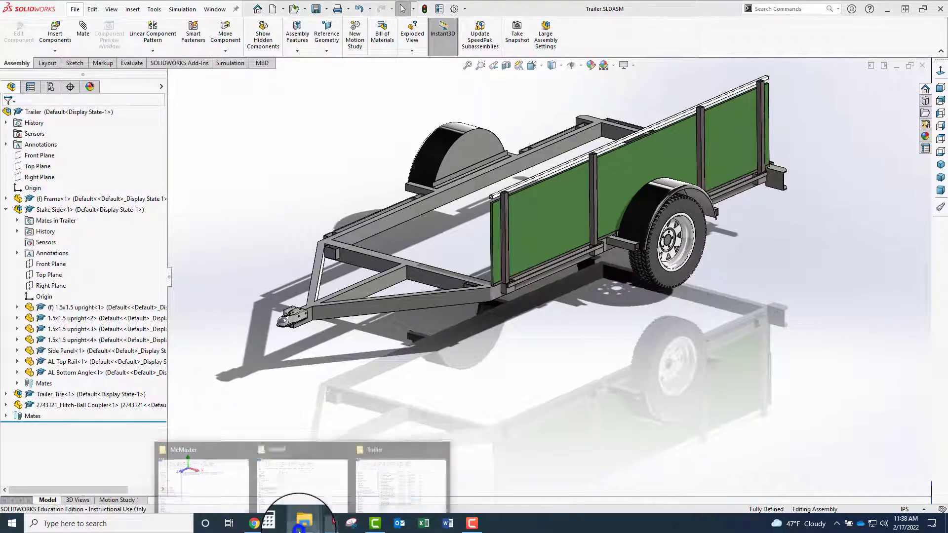
left_click(375, 476)
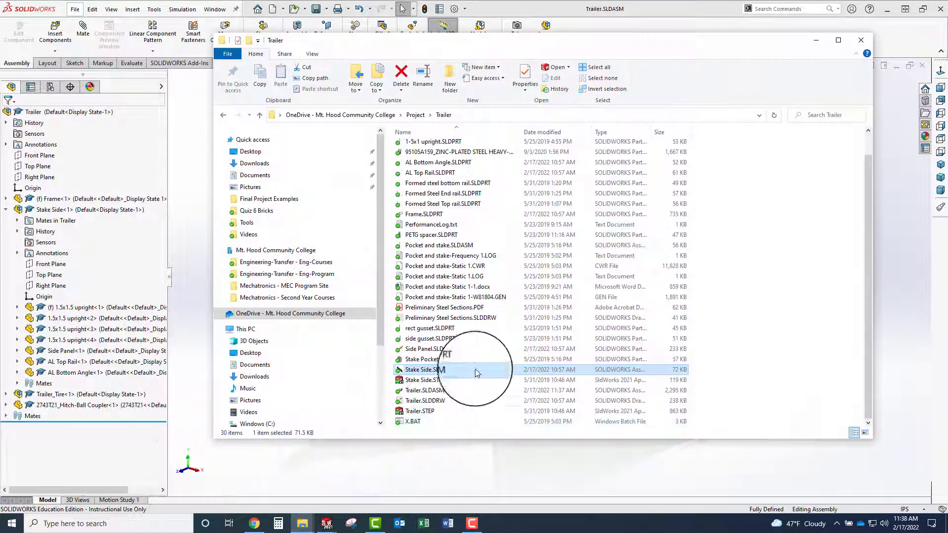
left_click(420, 391)
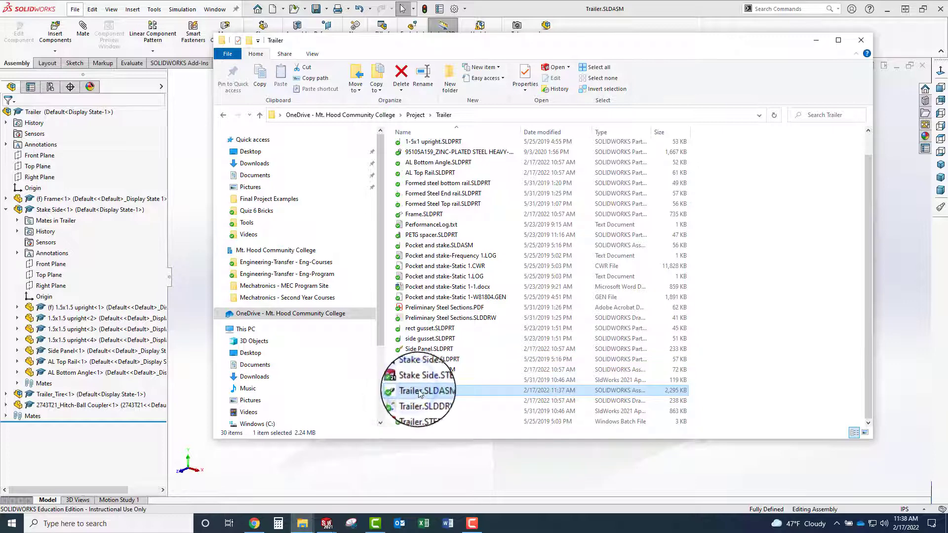
left_click(420, 395)
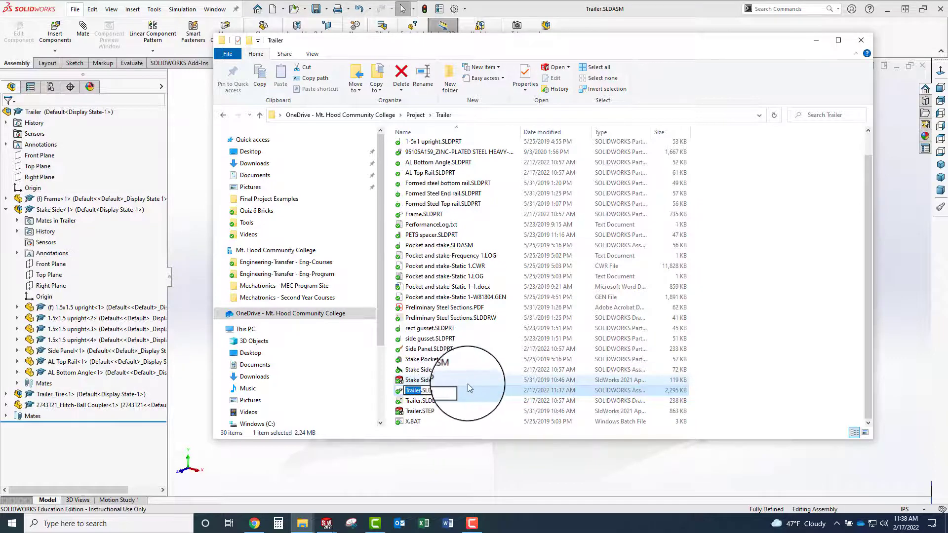
left_click(725, 390)
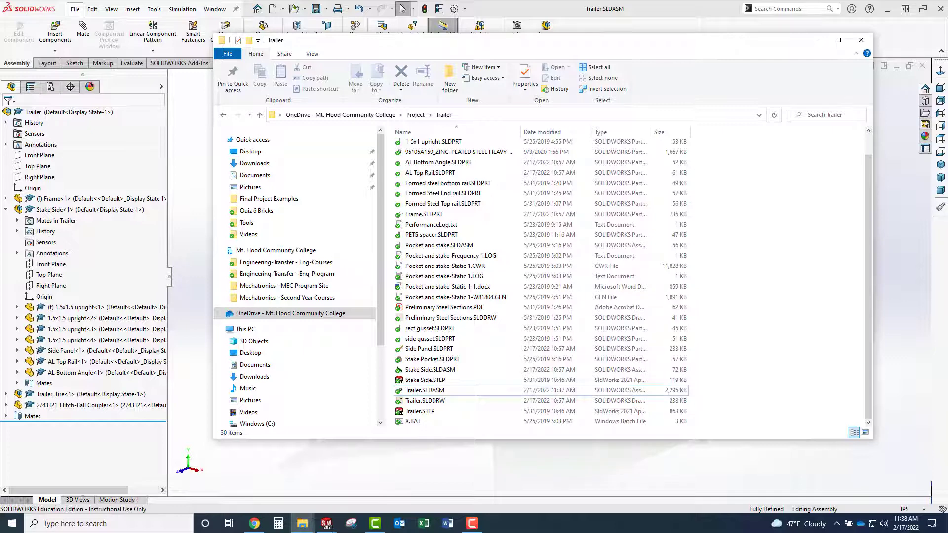
Switch back to SOLIDWORKS, close the open Trailer and Stake Side assemblies and exit the program.
left_click(901, 284)
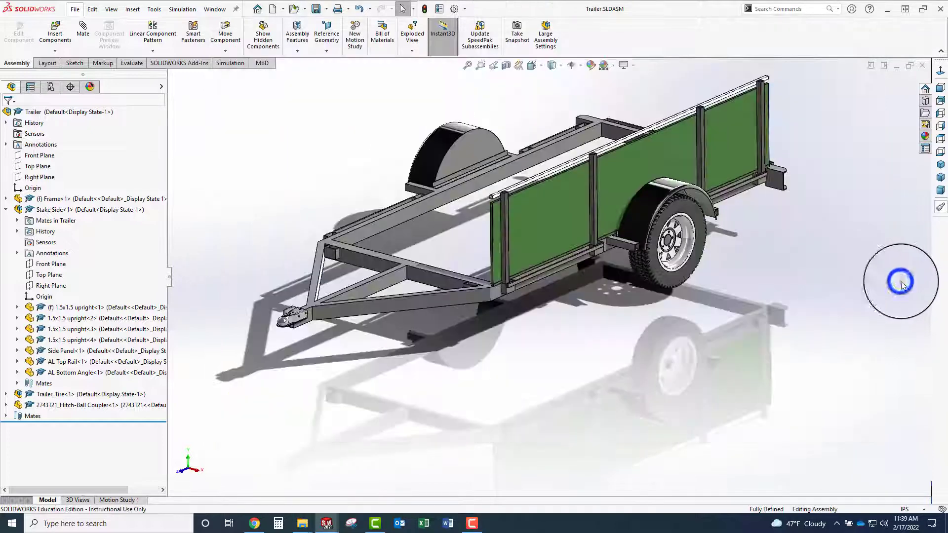
left_click(923, 66)
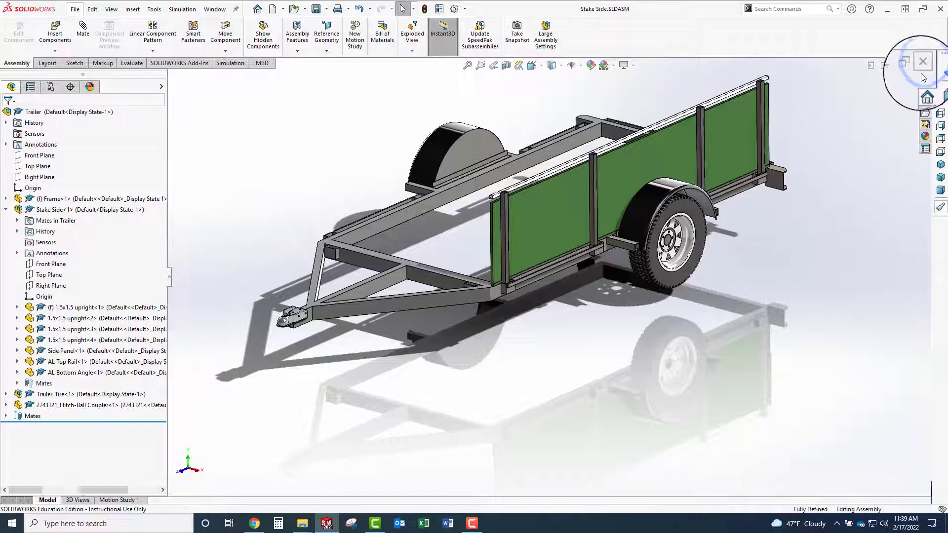
left_click(922, 66)
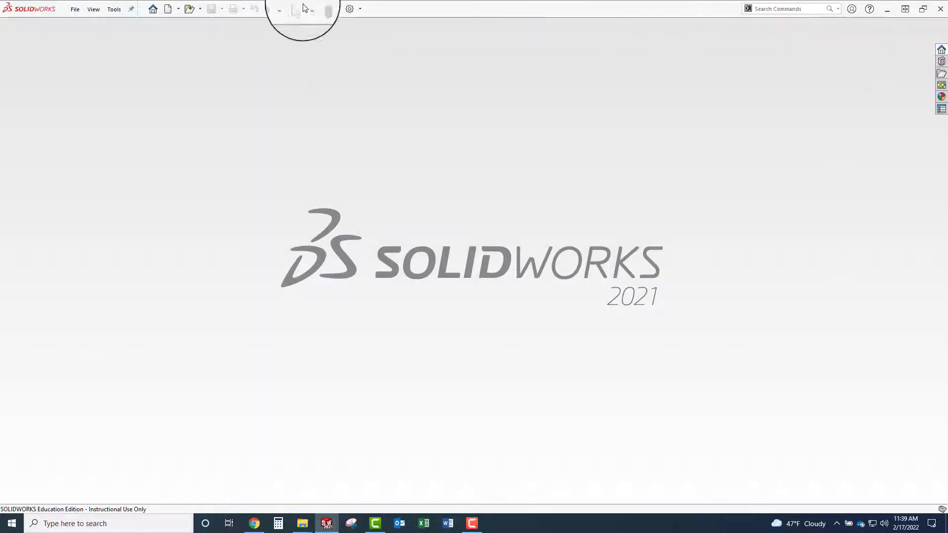
left_click(940, 10)
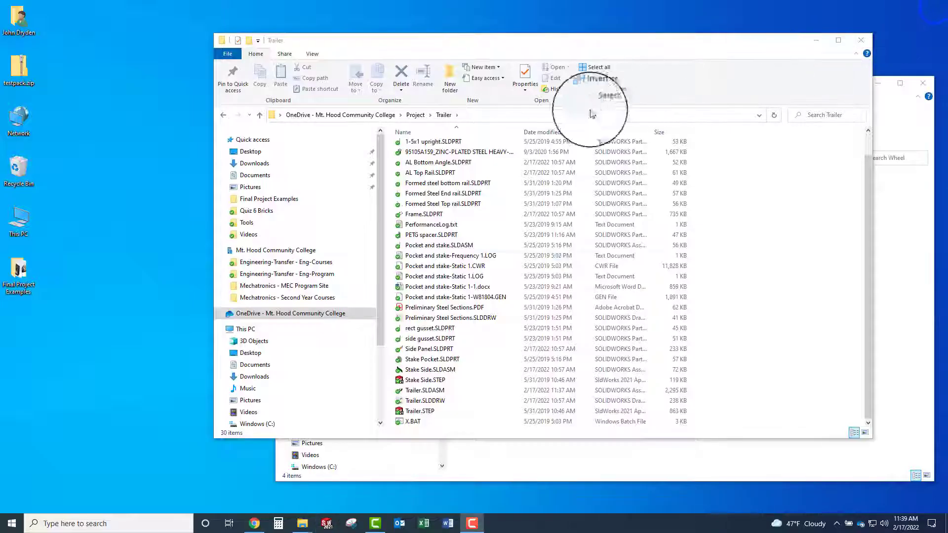
Copy Trailer.SLDASM from the Trailer folder to the desktop.
left_click(415, 395)
left_click(432, 412)
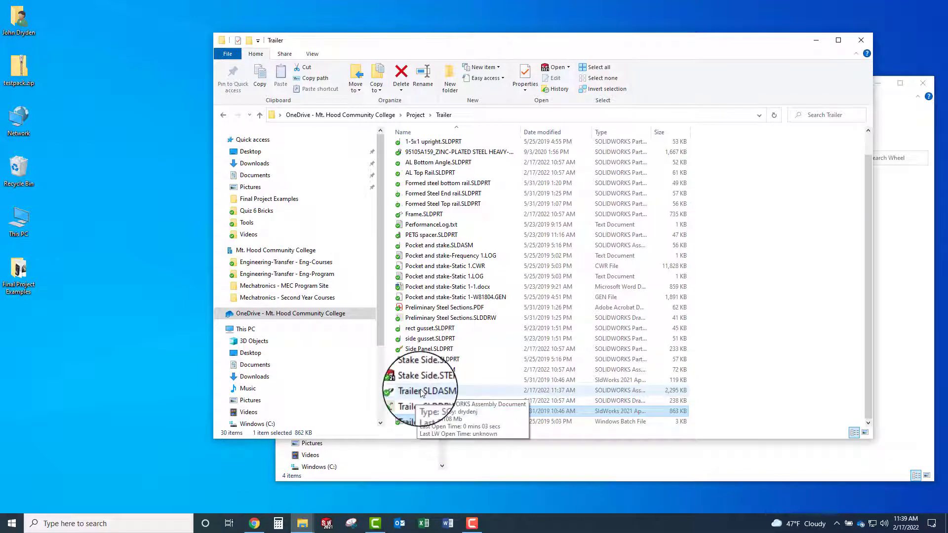
right_click(419, 391)
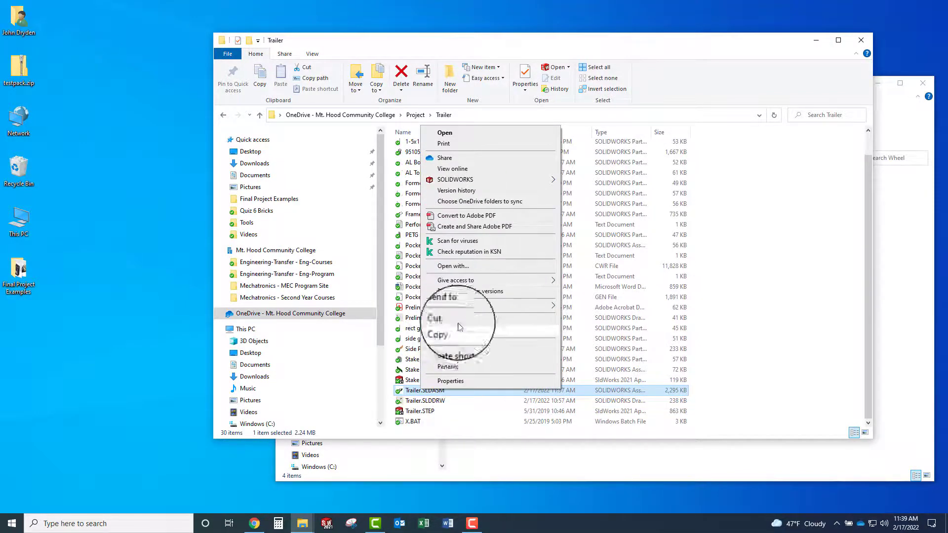
left_click(445, 333)
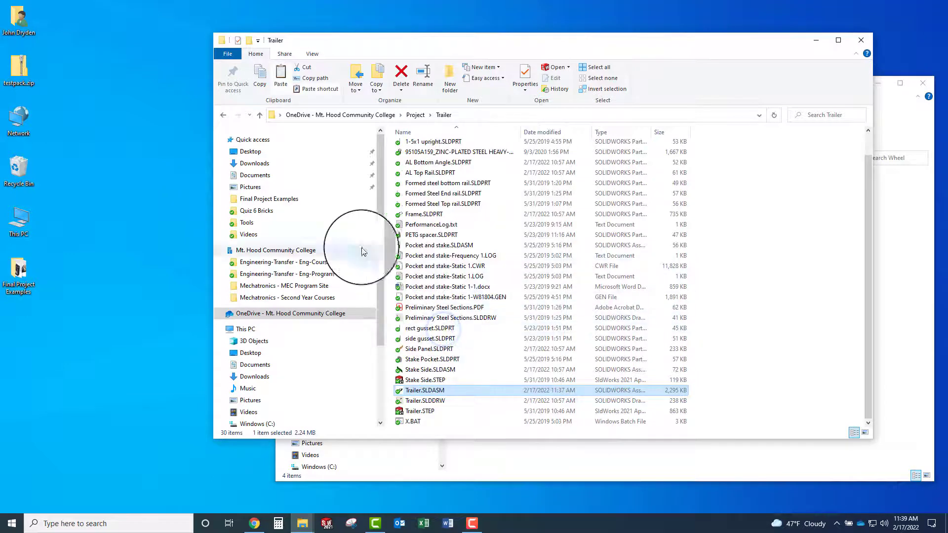
right_click(95, 359)
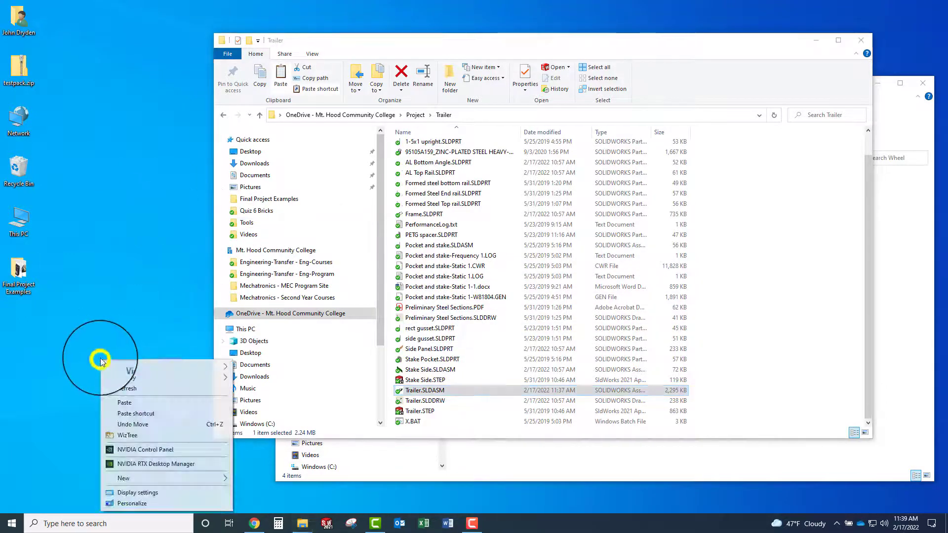
left_click(131, 405)
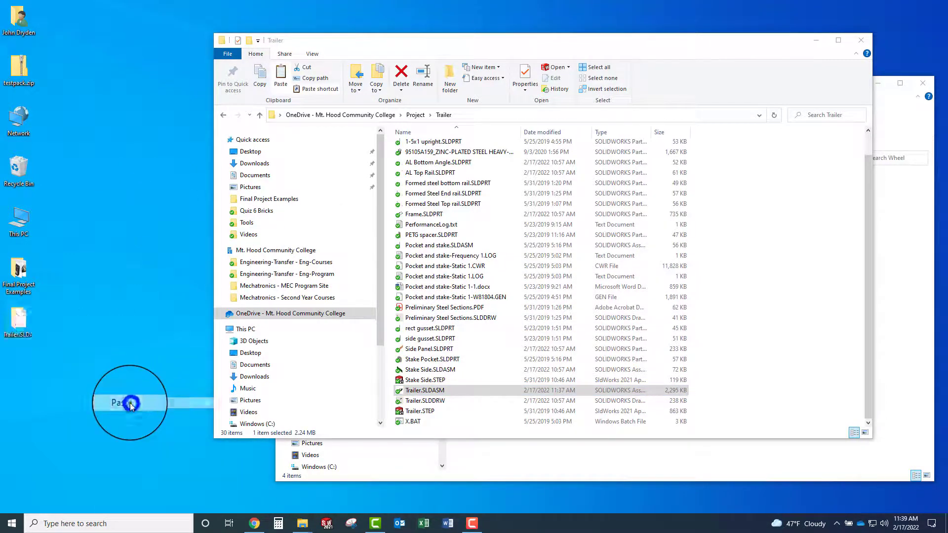
Go up to the Project folder and rename the Trailer folder as Trailer-Moved.
left_click(414, 115)
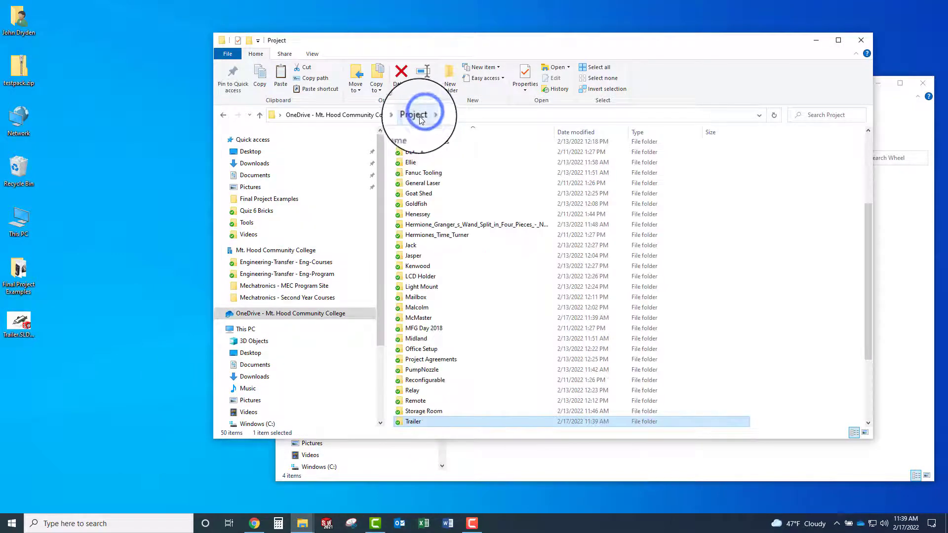
left_click(422, 423)
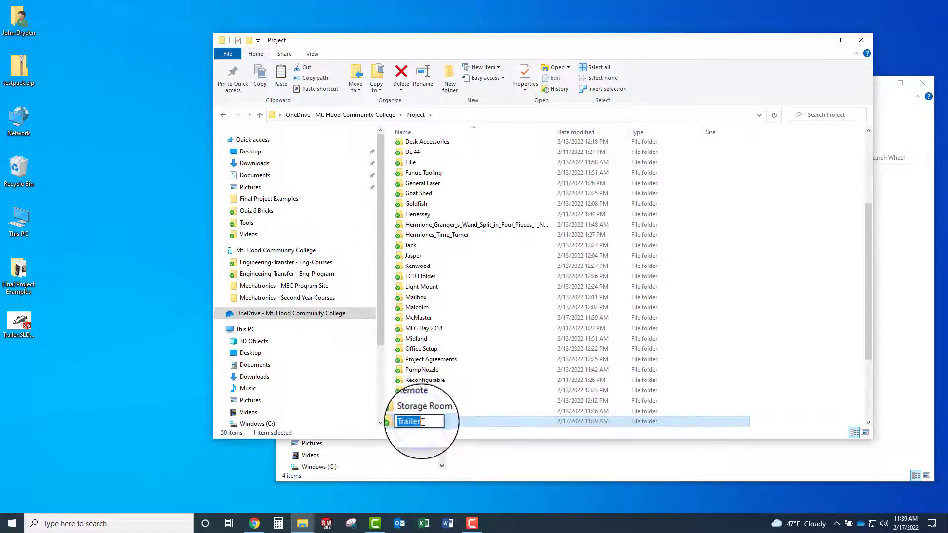
left_click(431, 423)
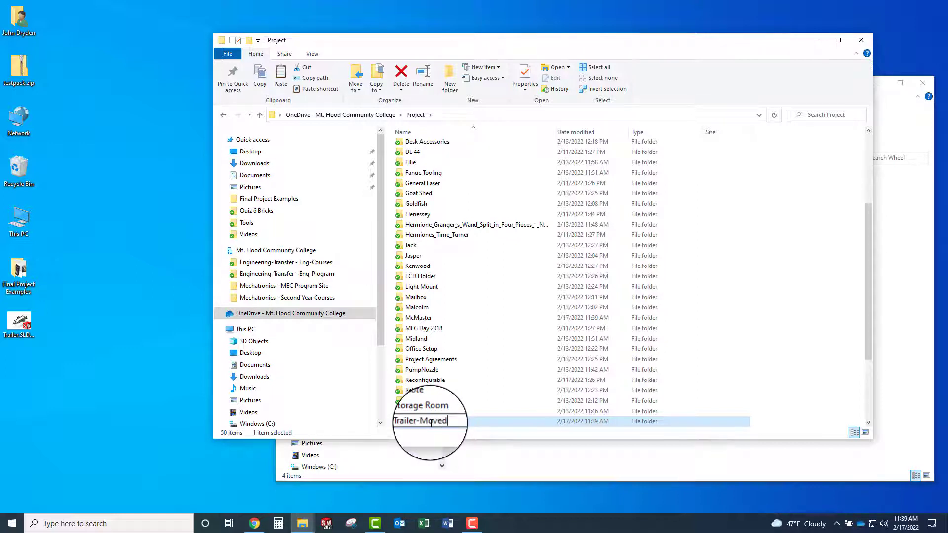
left_click(491, 404)
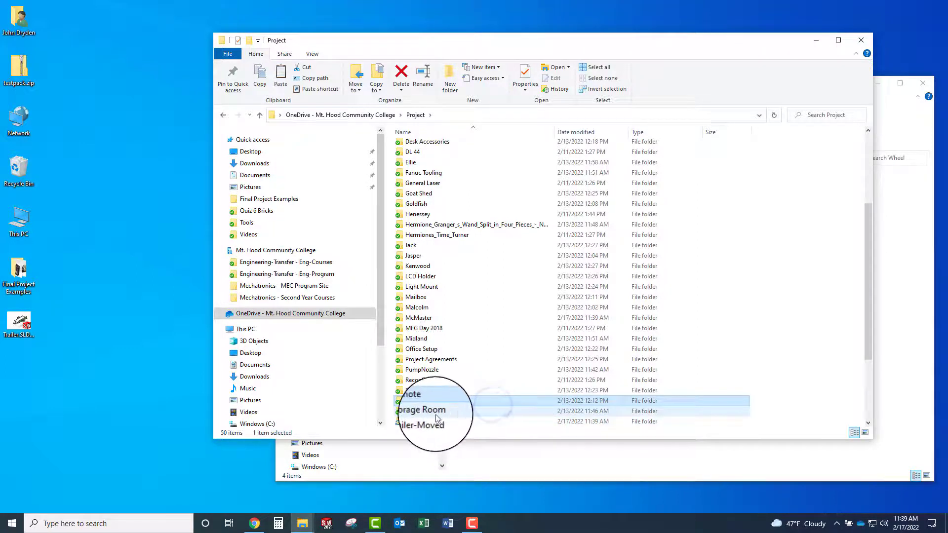
left_click(435, 412)
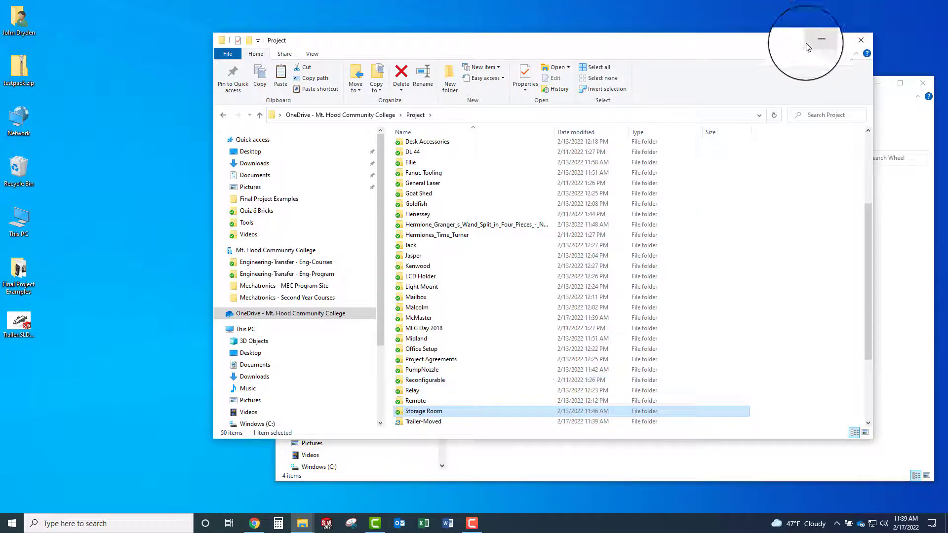
Open the desktop copy of Trailer.SLDASM in SOLIDWORKS and relink the missing Frame.SLDPRT from the Project folder's Trailer-Moved subfolder.
double_click(19, 323)
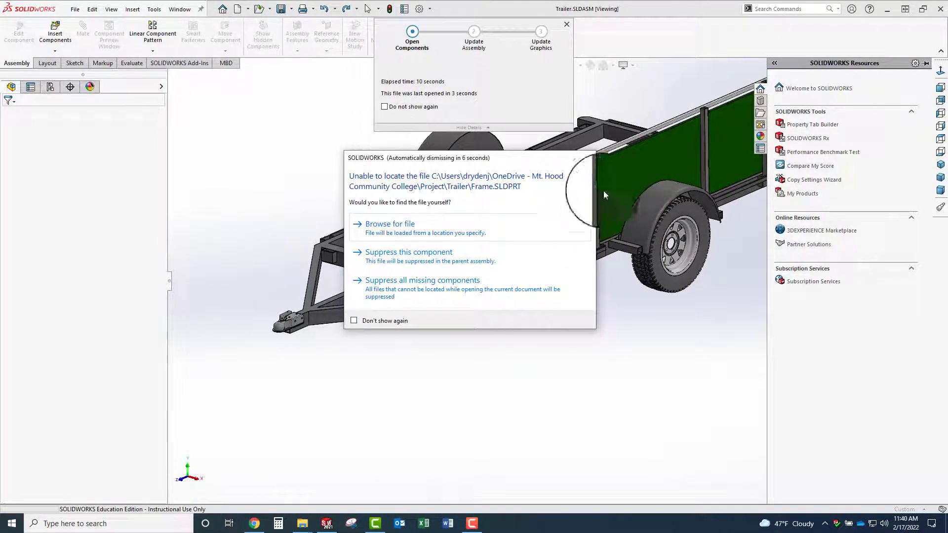
left_click(381, 225)
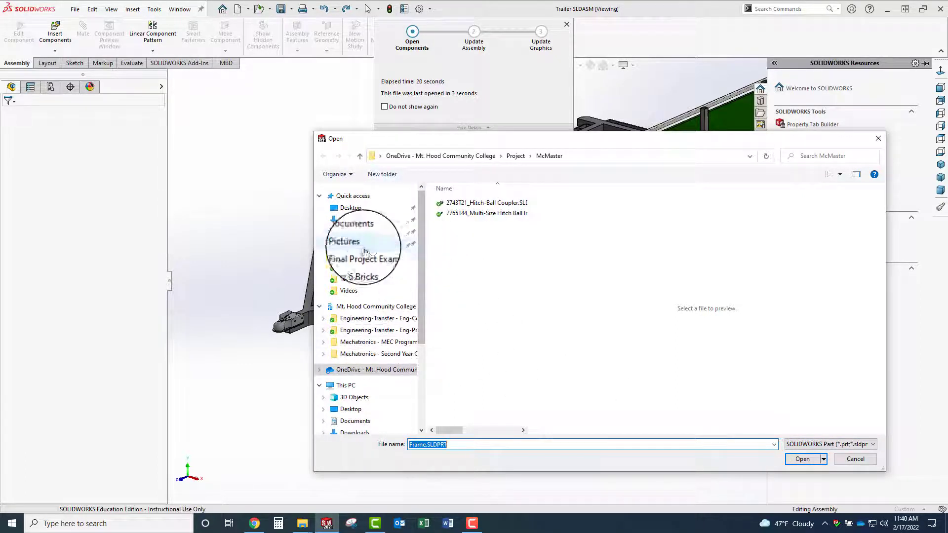
left_click(517, 157)
scroll(494, 351, "down", 7)
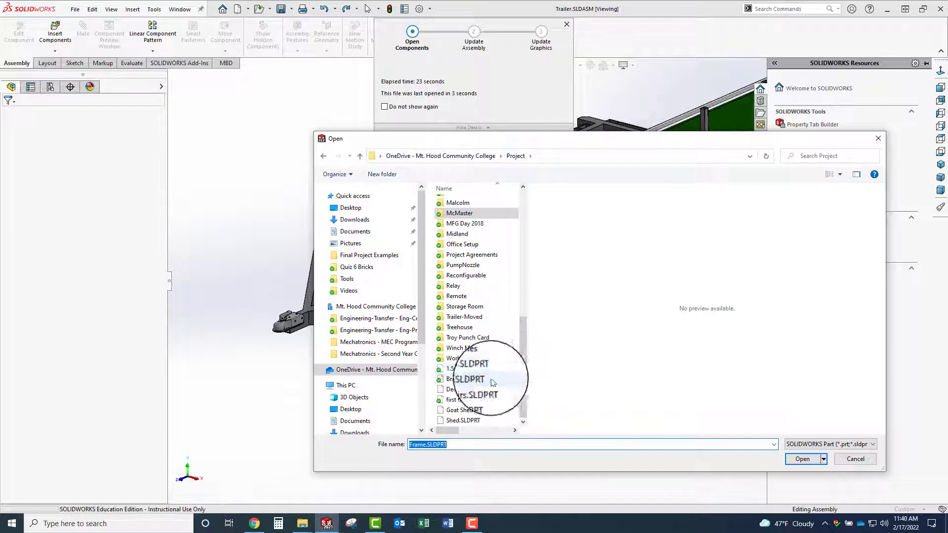
left_click(466, 318)
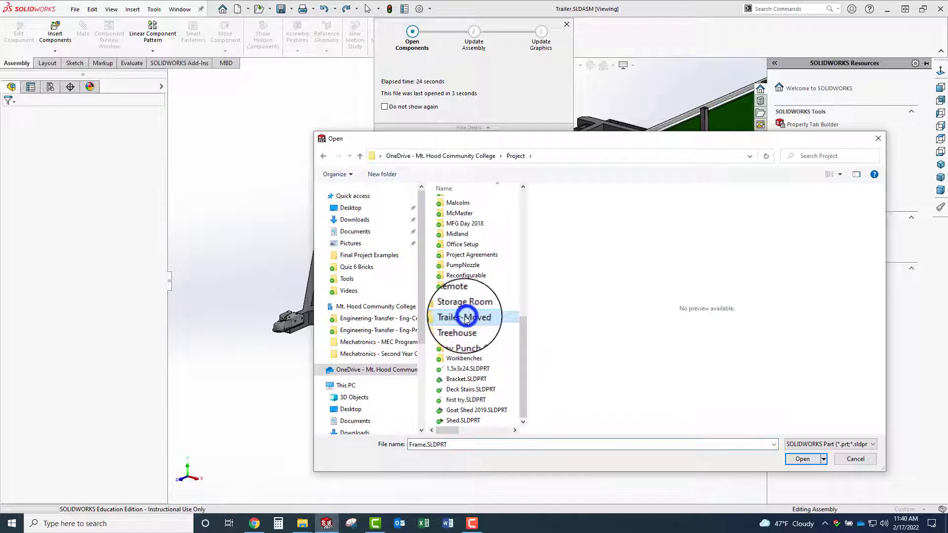
left_click(800, 459)
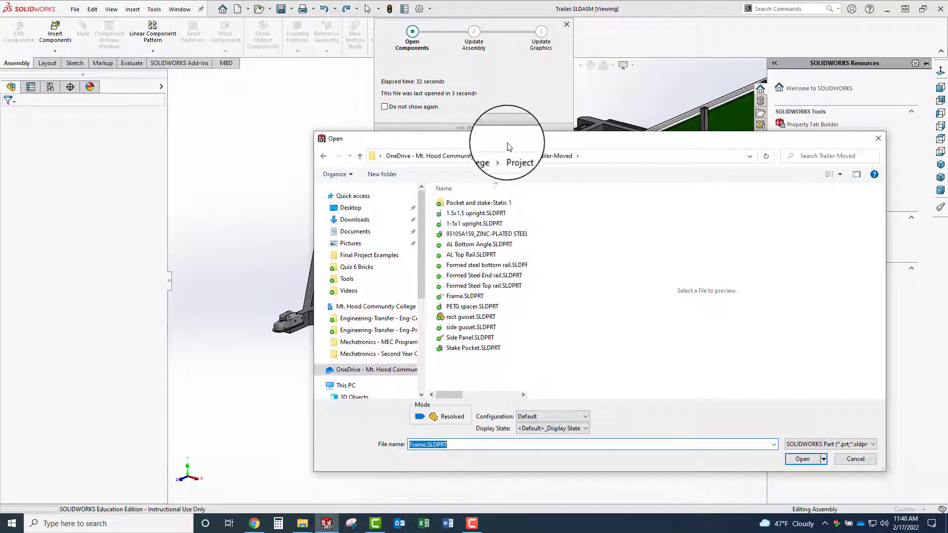
left_click_drag(508, 146, 449, 107)
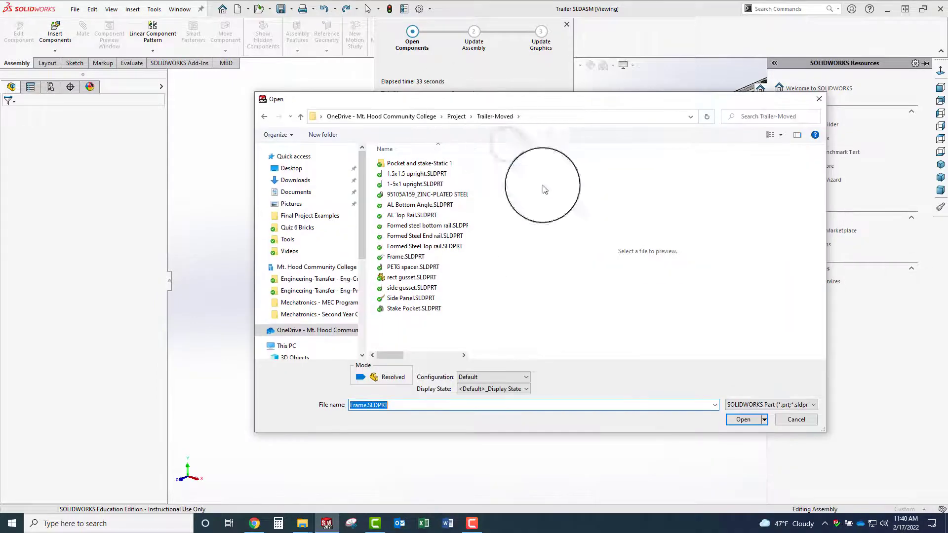
left_click(742, 420)
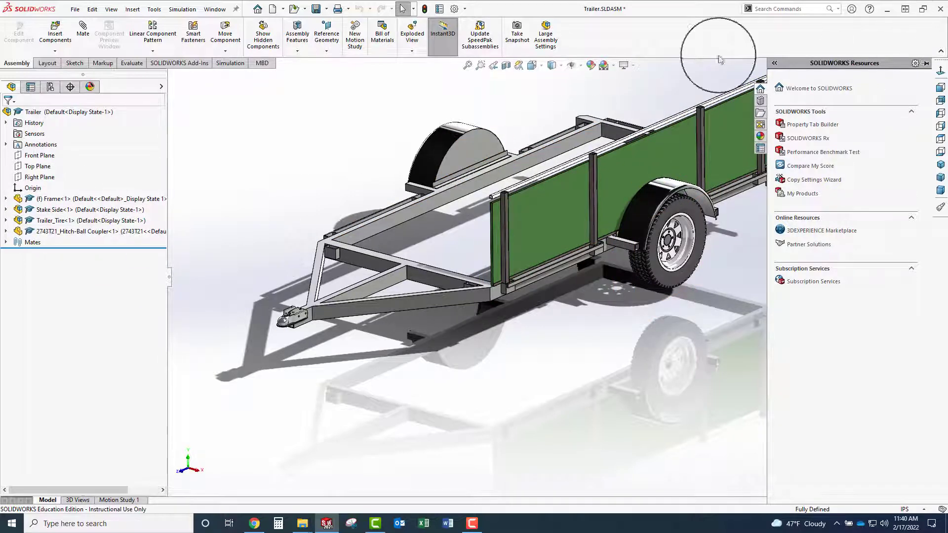
Exit SOLIDWORKS without saving the modified documents and reopen the desktop copy of Trailer.SLDASM, leaving its missing components suppressed.
left_click(938, 9)
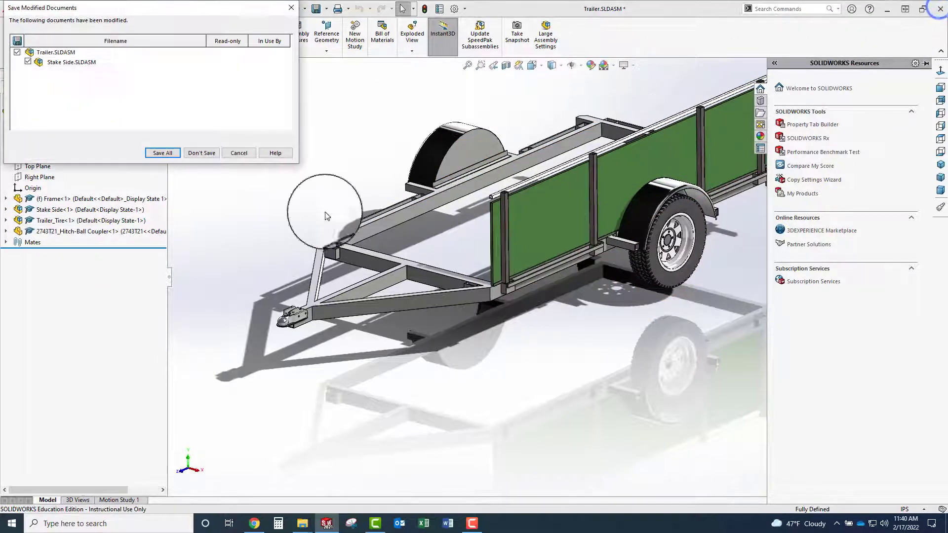
left_click(208, 153)
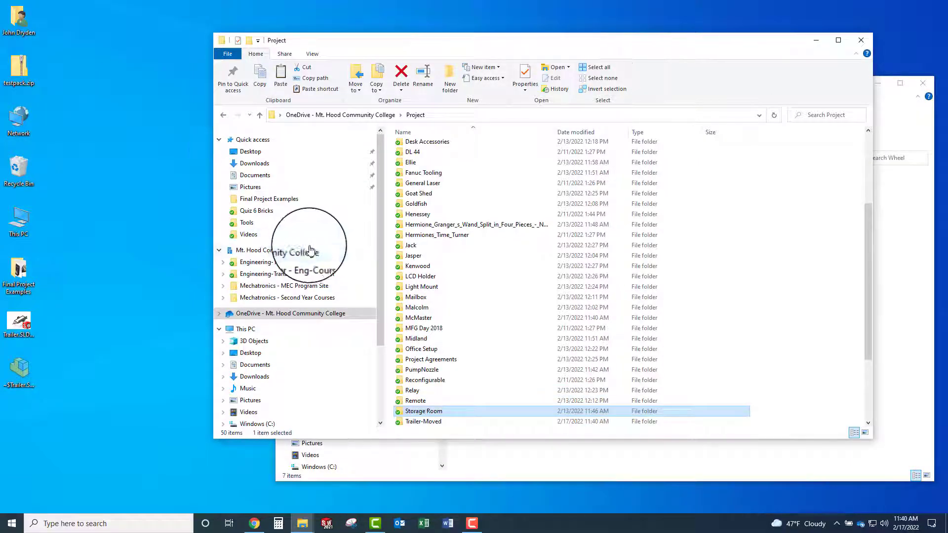
left_click(816, 40)
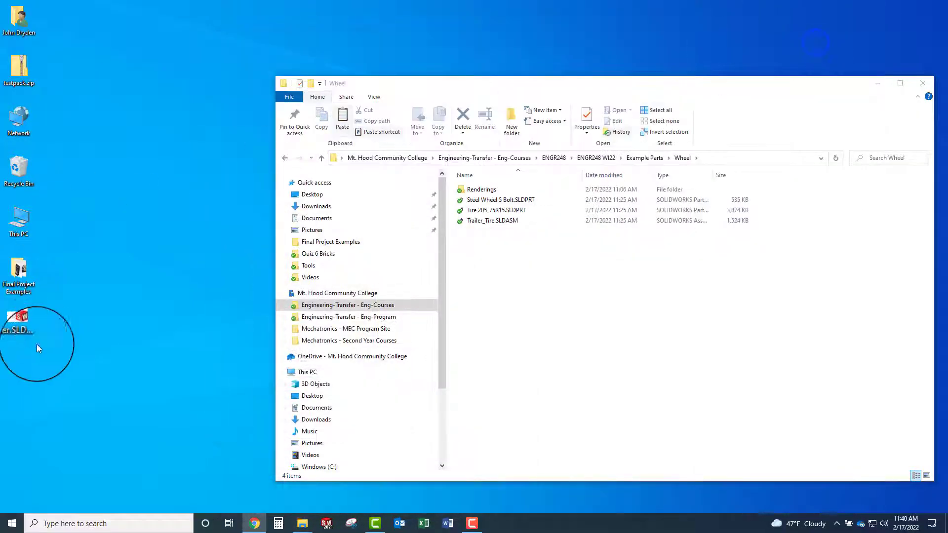
left_click(20, 324)
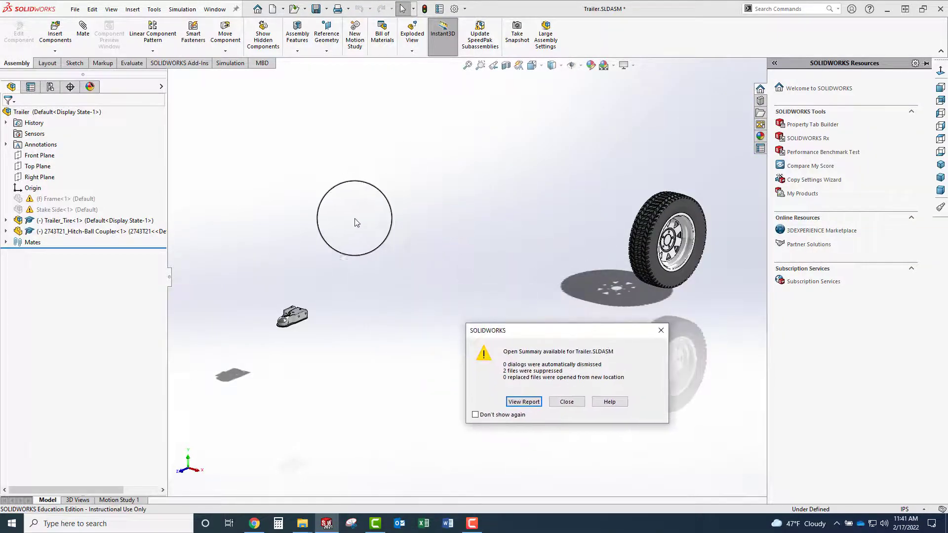
View the Open Summary report to see which component files were suppressed and why, and close it.
left_click_drag(570, 335, 508, 311)
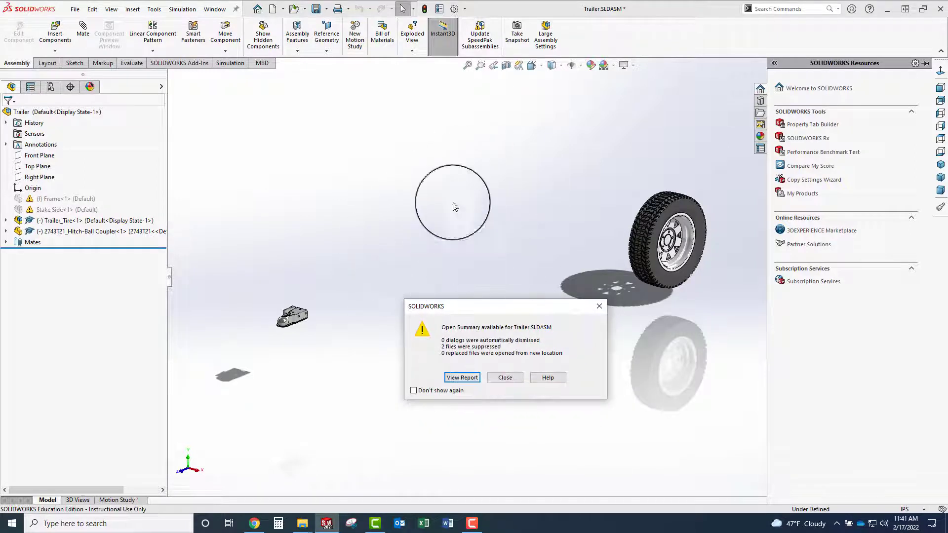
mouse_move(48, 203)
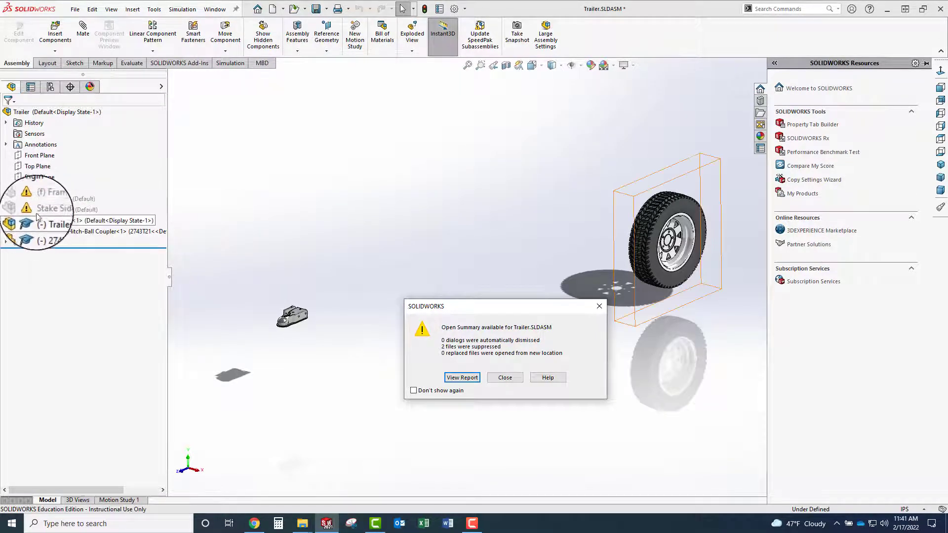
left_click_drag(499, 309, 466, 129)
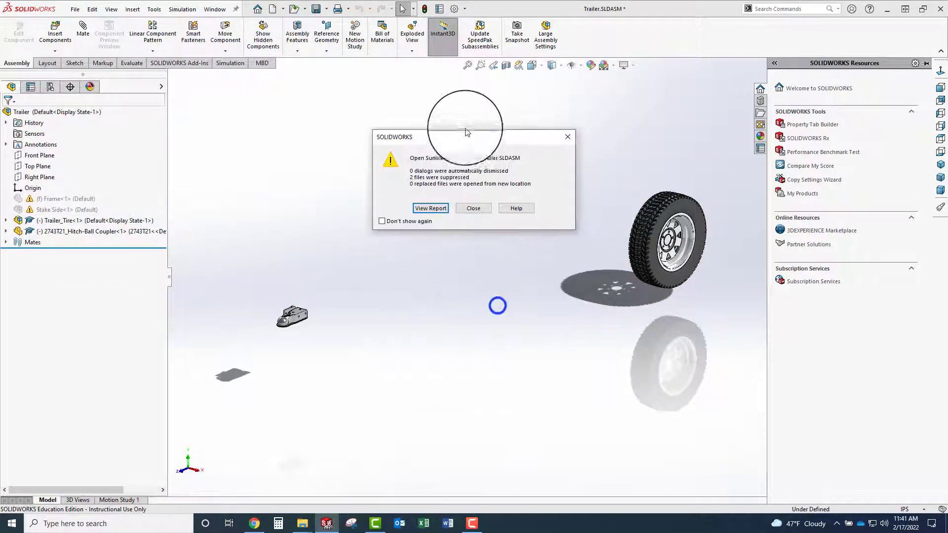
left_click(426, 197)
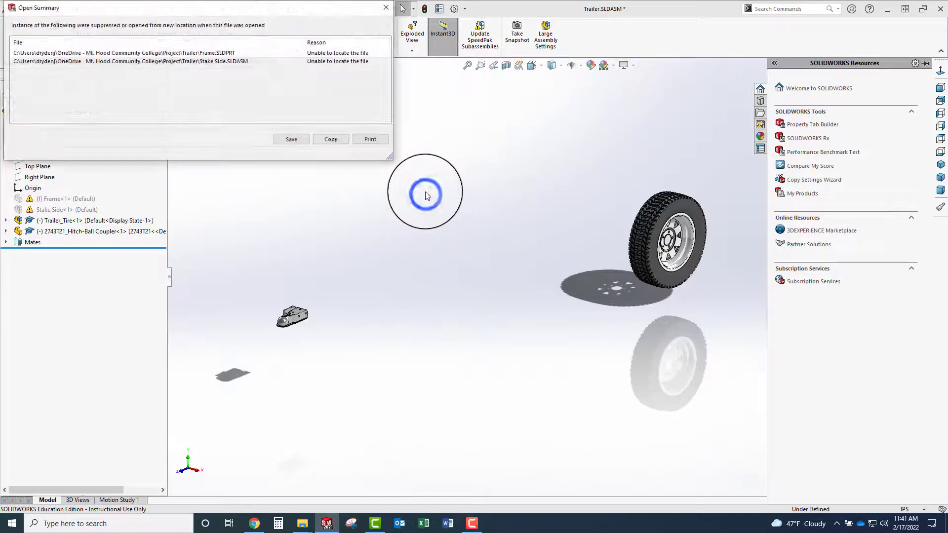
left_click(166, 16)
left_click_drag(186, 15, 291, 58)
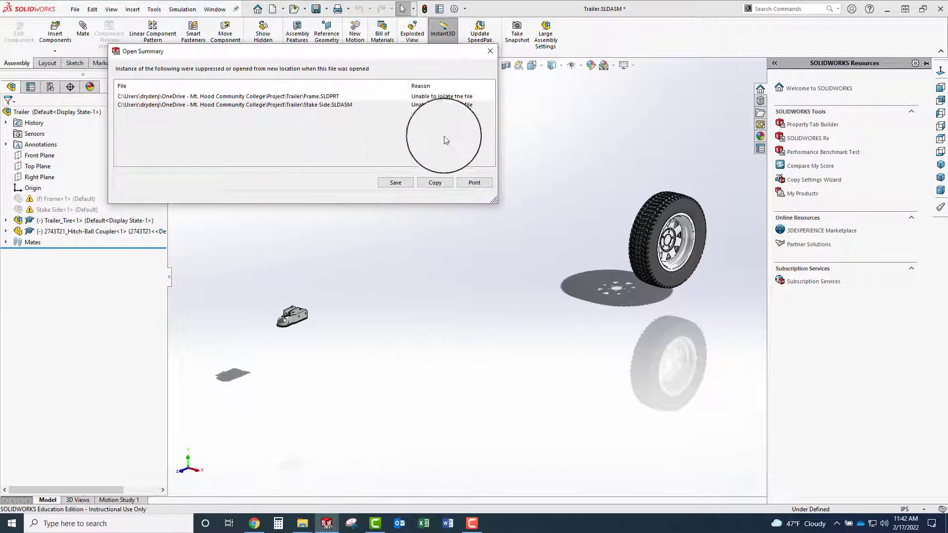
left_click(490, 51)
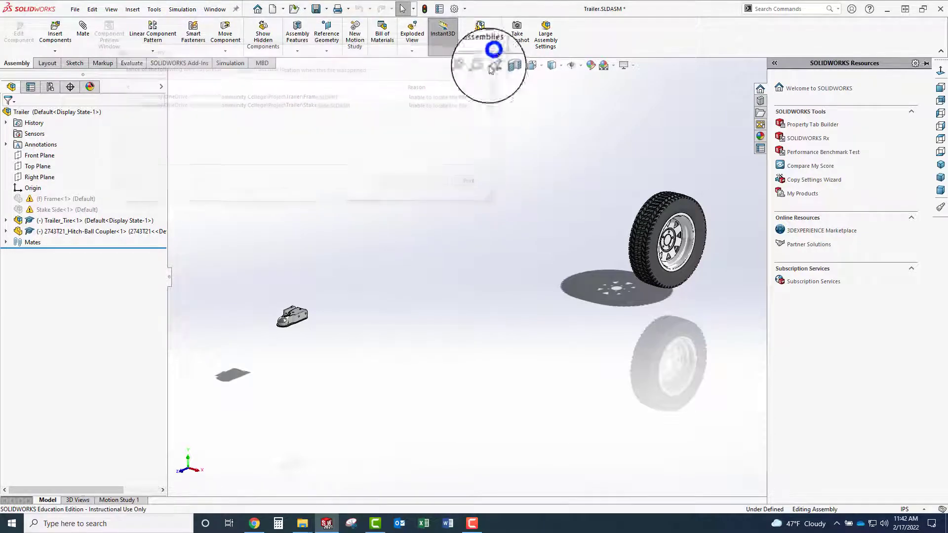
Replace the missing Frame component with Frame.SLDPRT from the Trailer-Moved folder and unsuppress it.
right_click(48, 199)
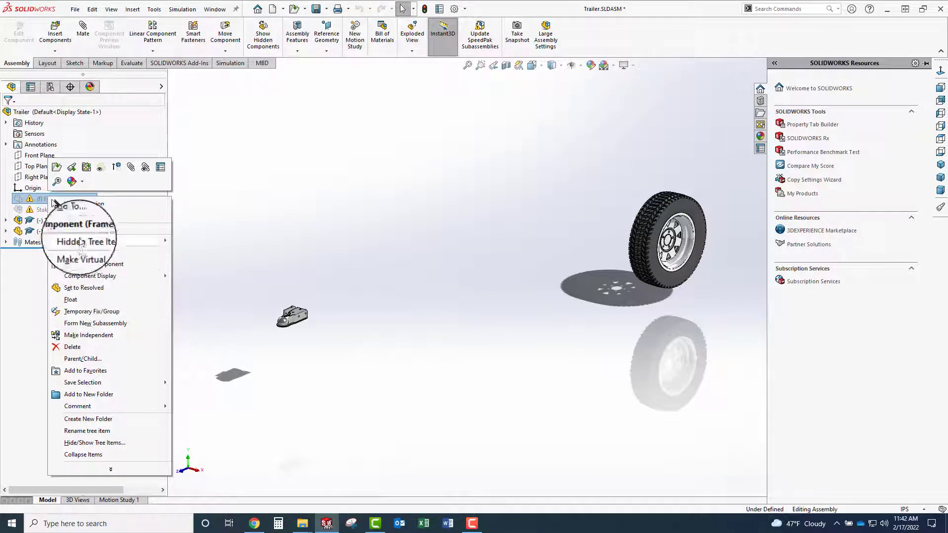
left_click(111, 469)
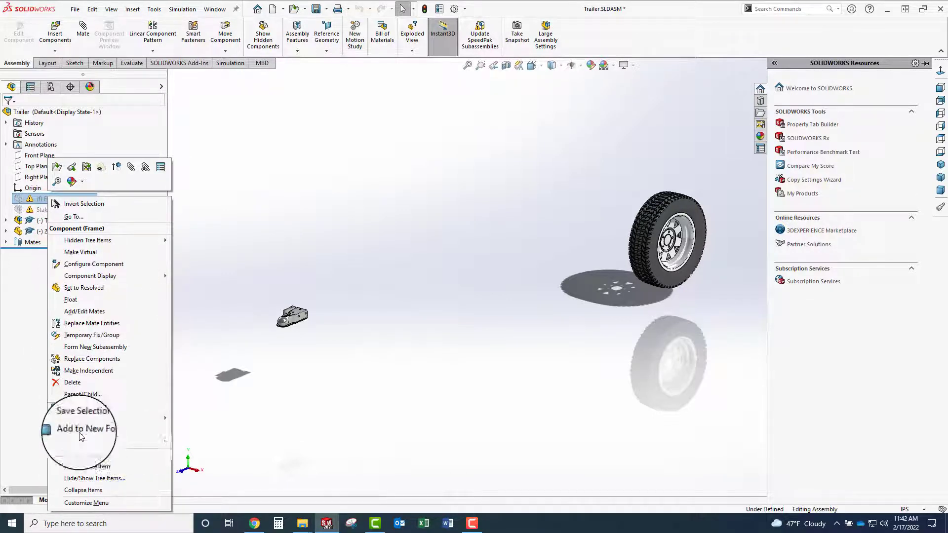
left_click(77, 366)
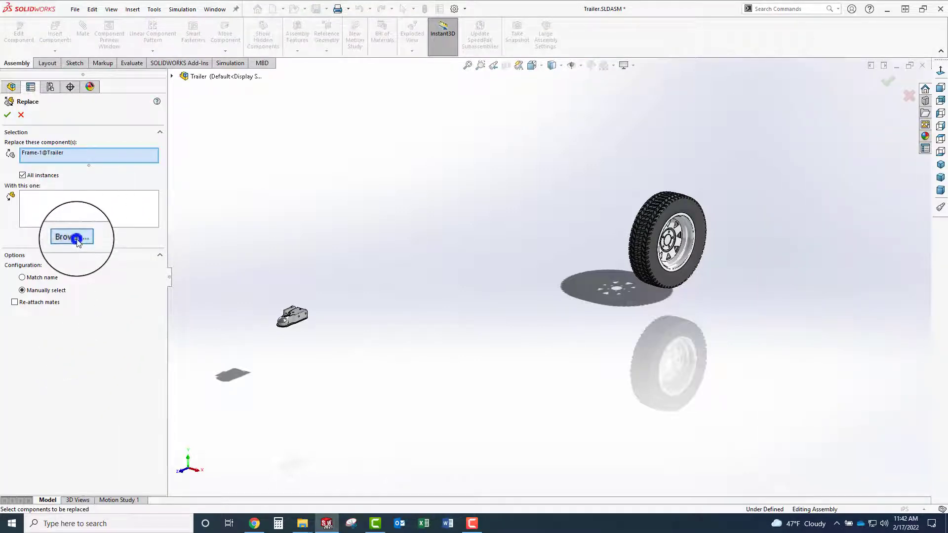
left_click(74, 238)
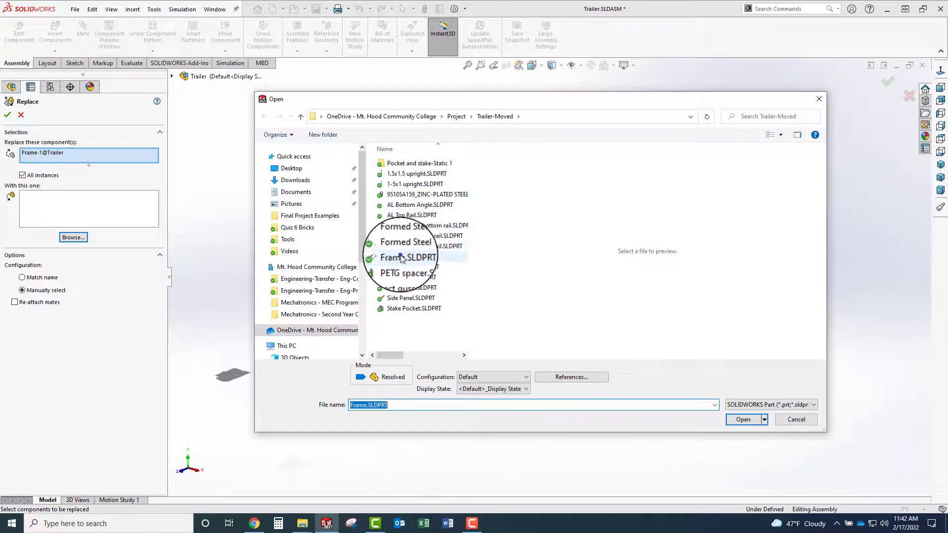
left_click(401, 256)
left_click(741, 419)
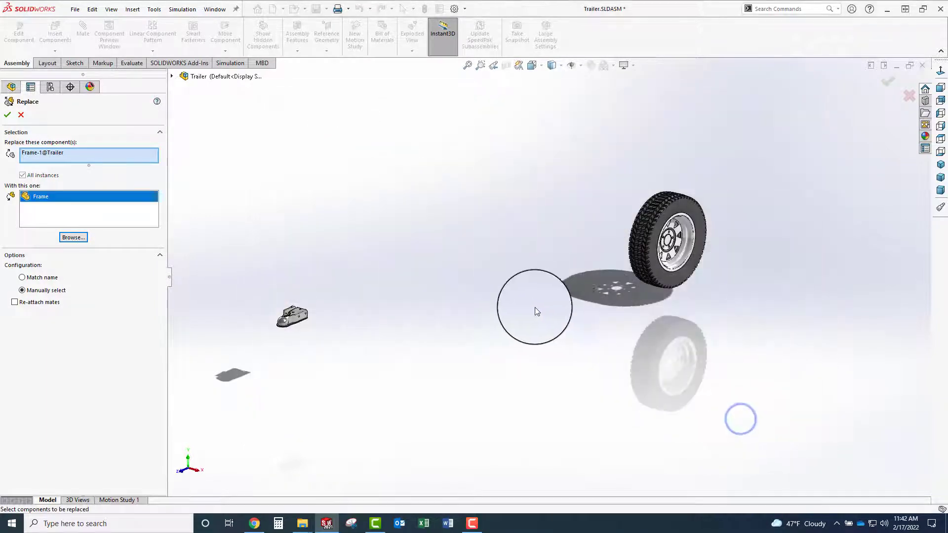
left_click(9, 115)
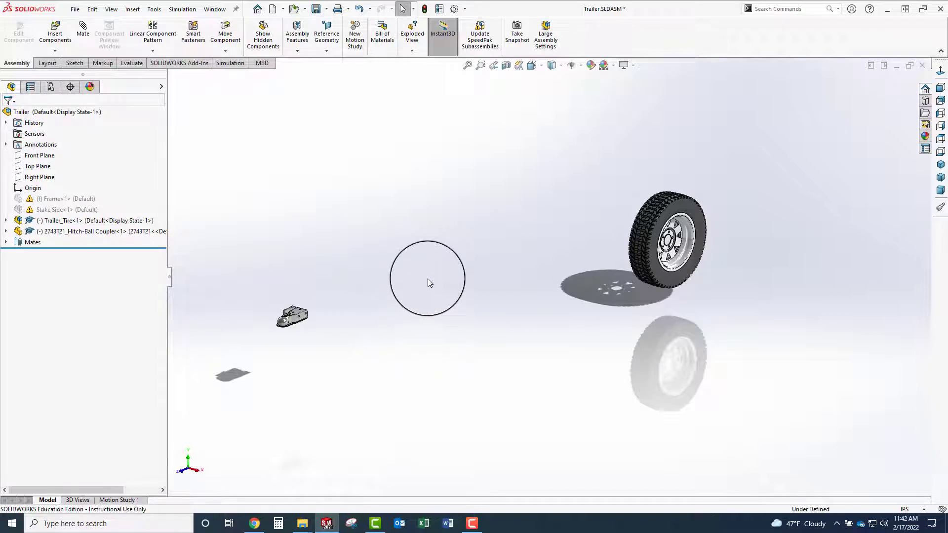
right_click(52, 196)
left_click(125, 168)
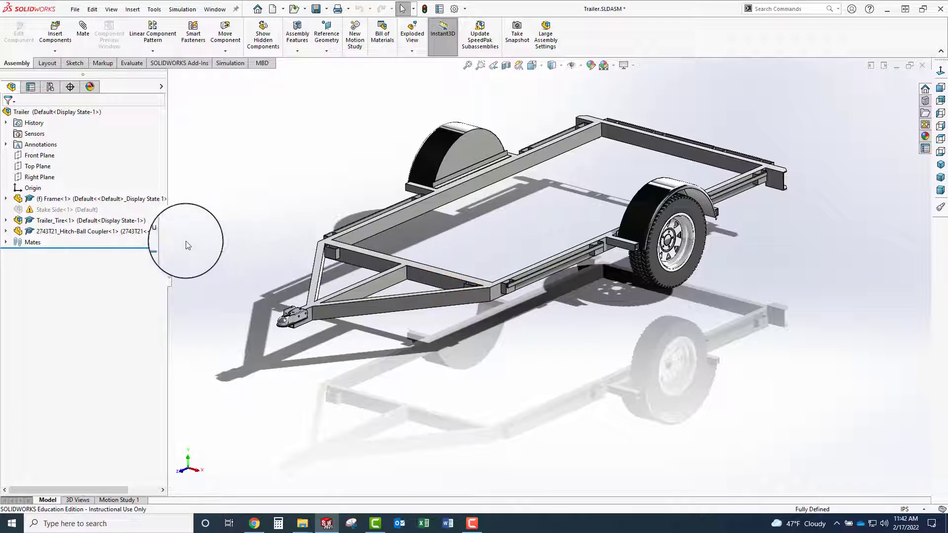
key("f")
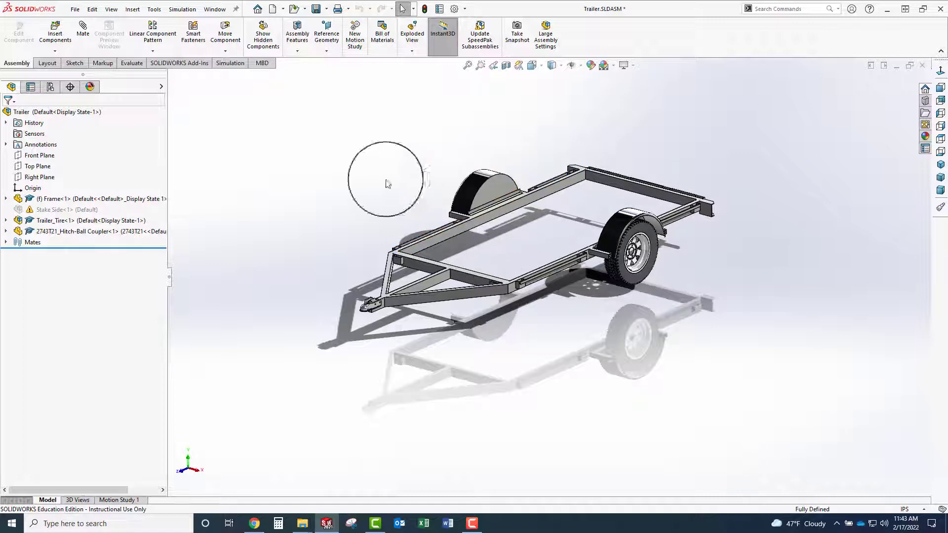
Close the desktop copy of the Trailer assembly and rename the Project folder's Trailer-Moved subfolder back to Trailer.
left_click(925, 69)
left_click(432, 267)
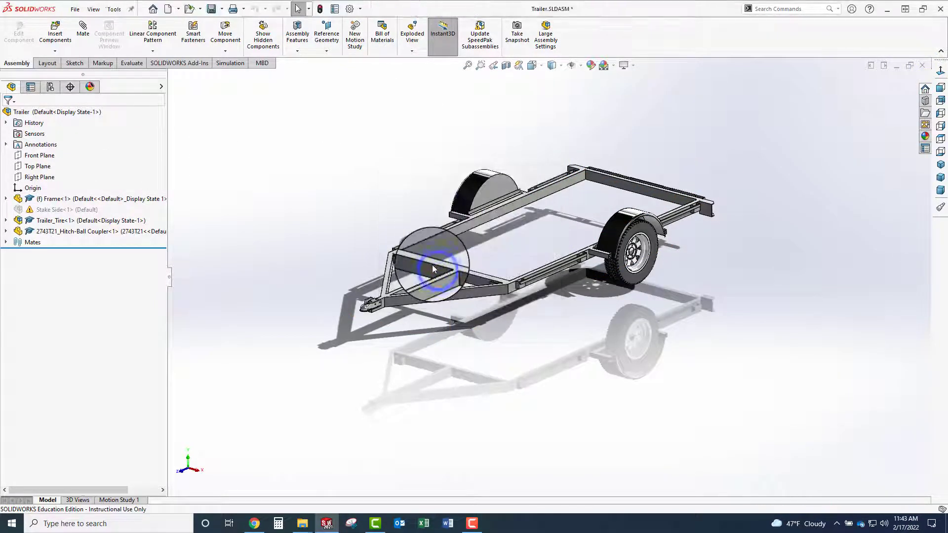
mouse_move(308, 525)
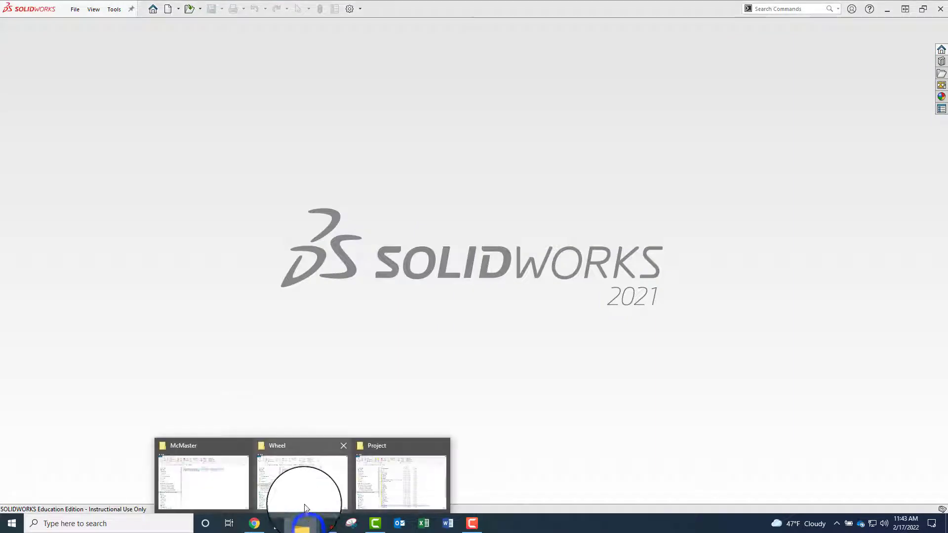
left_click(385, 482)
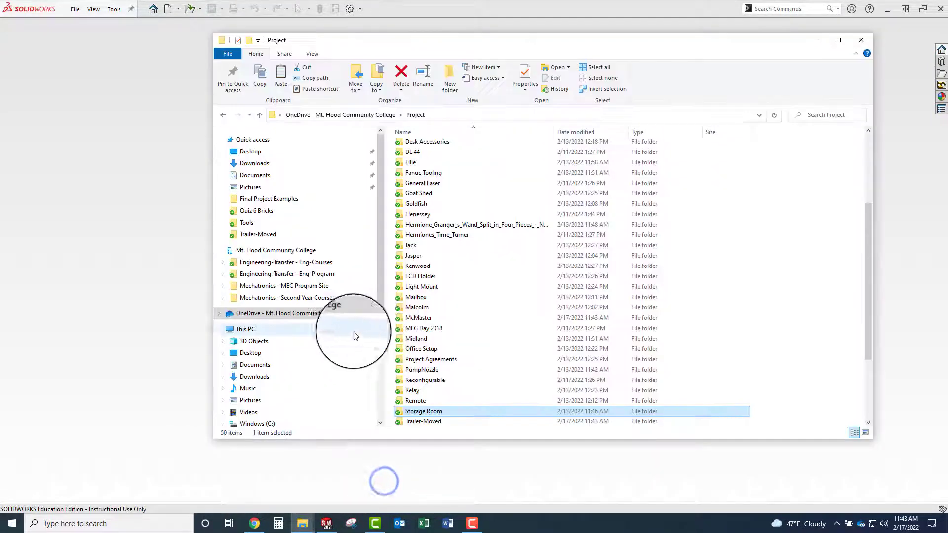
left_click(431, 424)
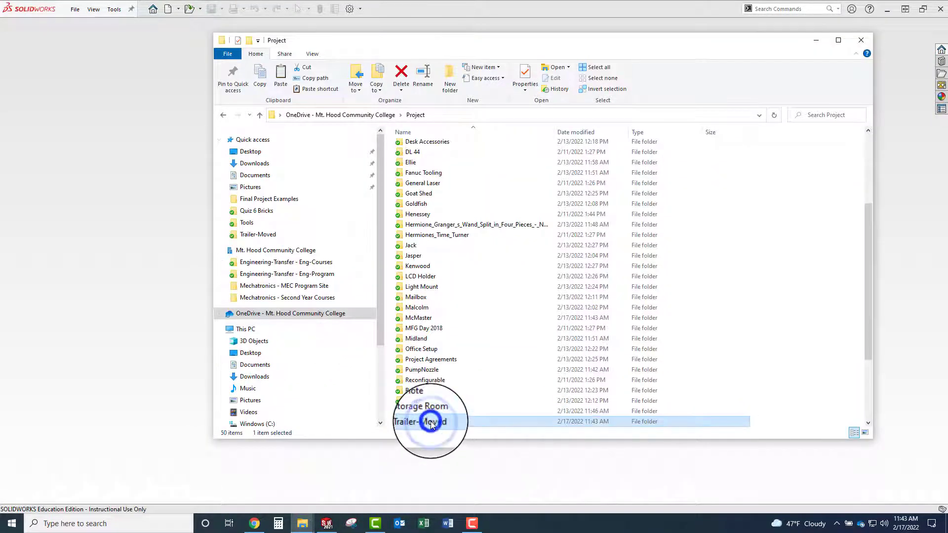
left_click_drag(444, 421, 420, 424)
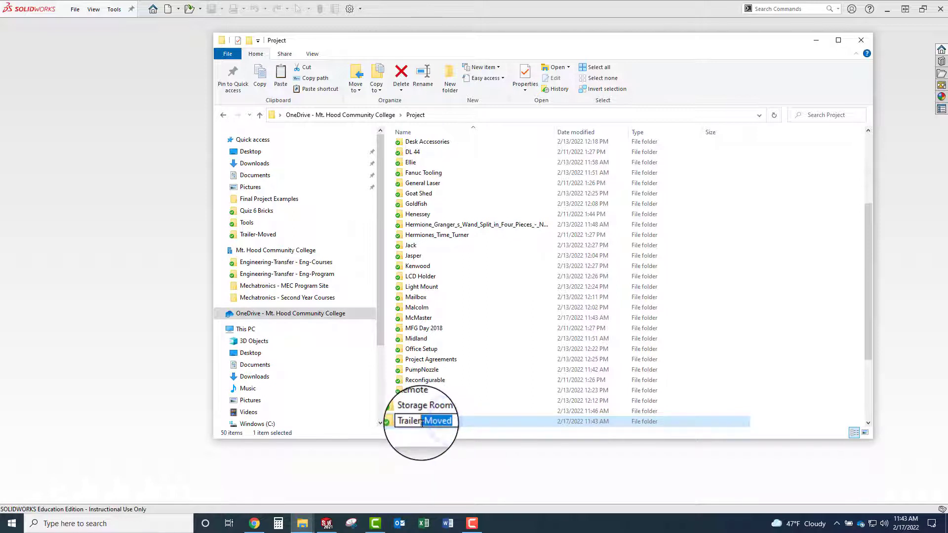
key("BackSpace")
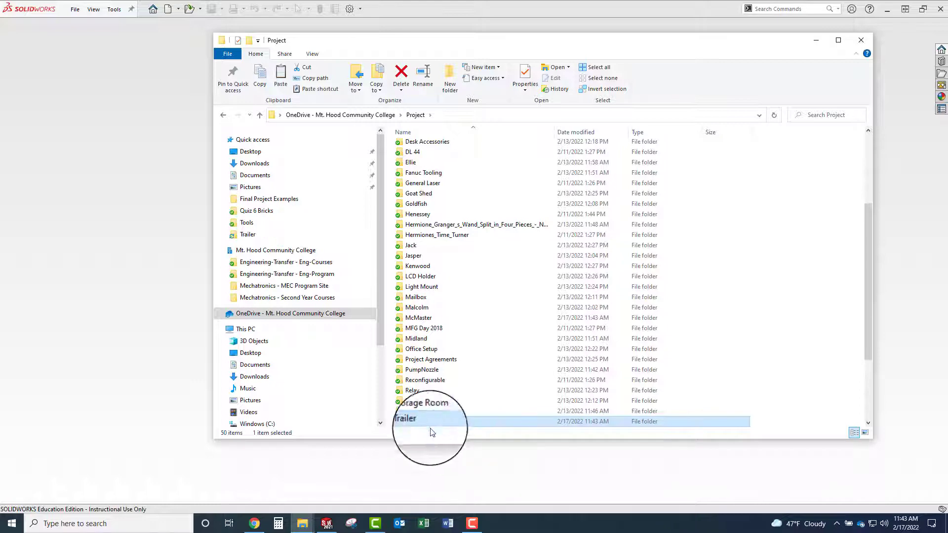
Open the original Trailer.SLDASM from the renamed Trailer folder in SOLIDWORKS.
left_click(414, 423)
double_click(414, 423)
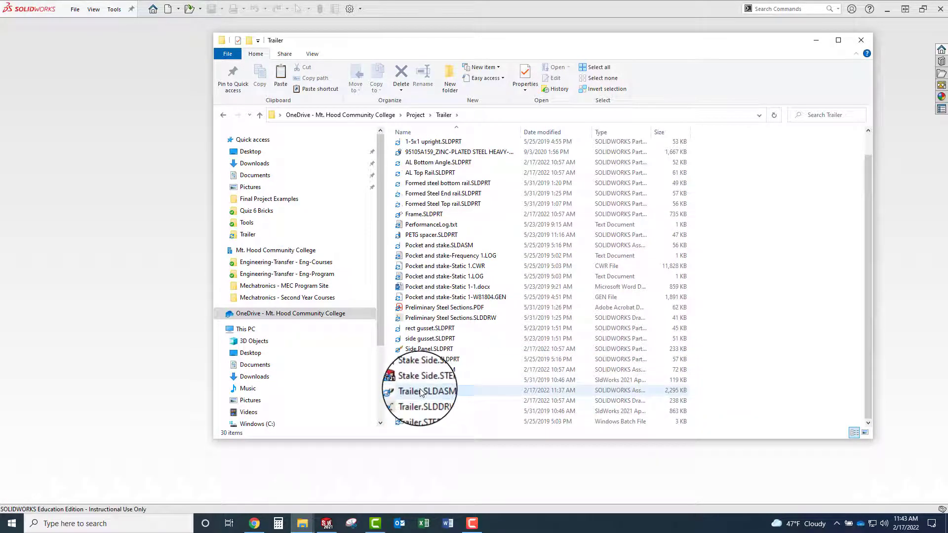
double_click(421, 391)
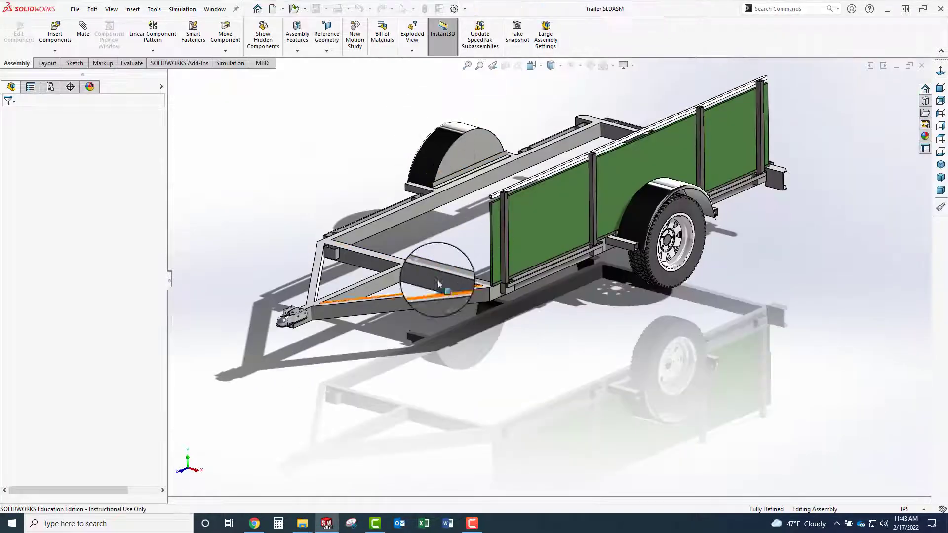
scroll(544, 279, "up", 1)
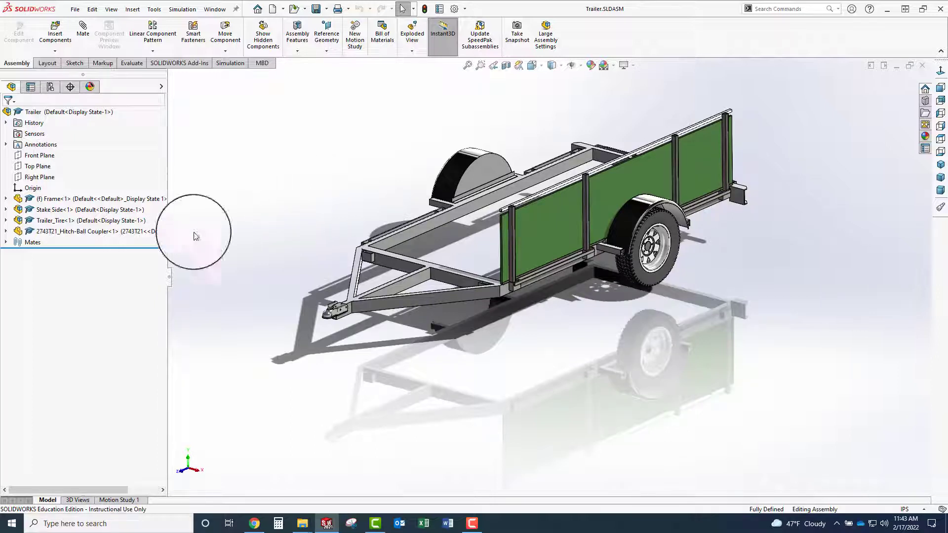
Review the files stored alongside Trailer.SLDASM in the Trailer folder and return to the assembly in SOLIDWORKS.
mouse_move(302, 528)
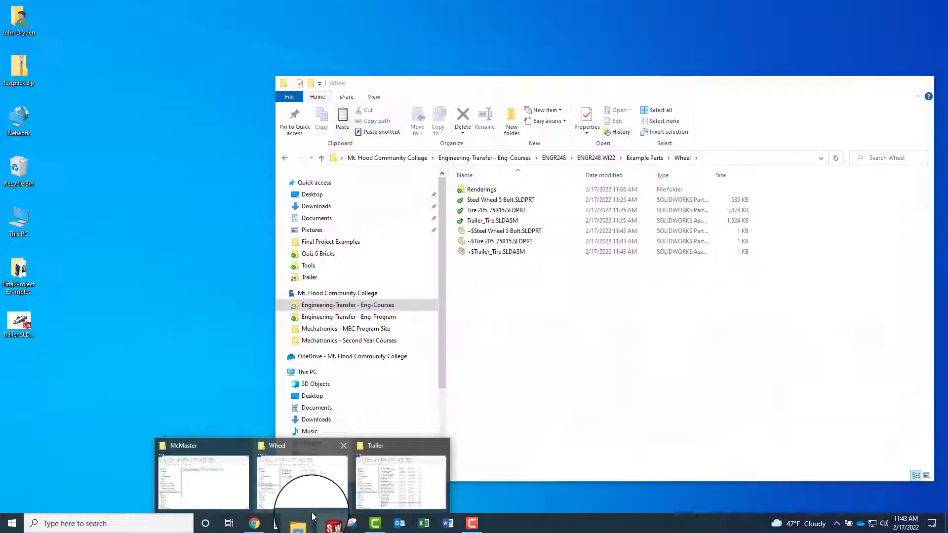
left_click(395, 493)
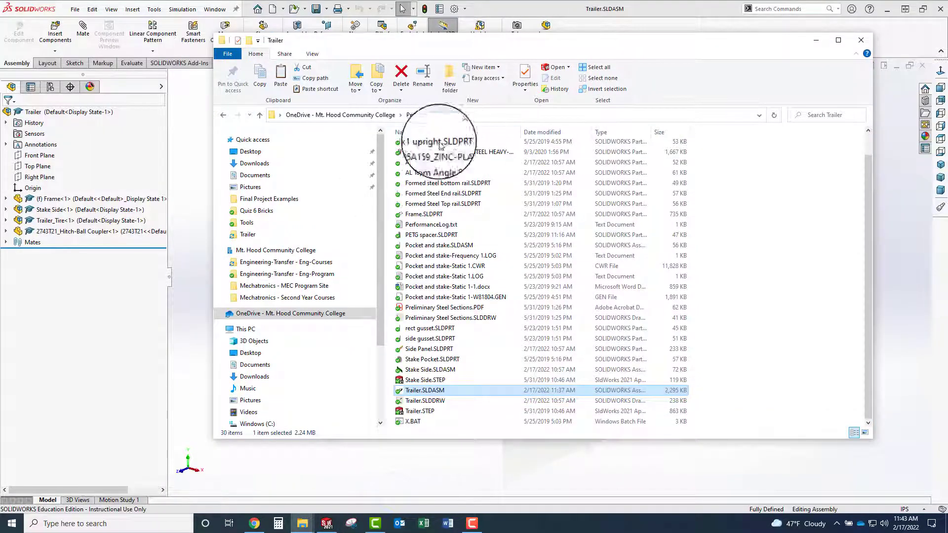
left_click(415, 391)
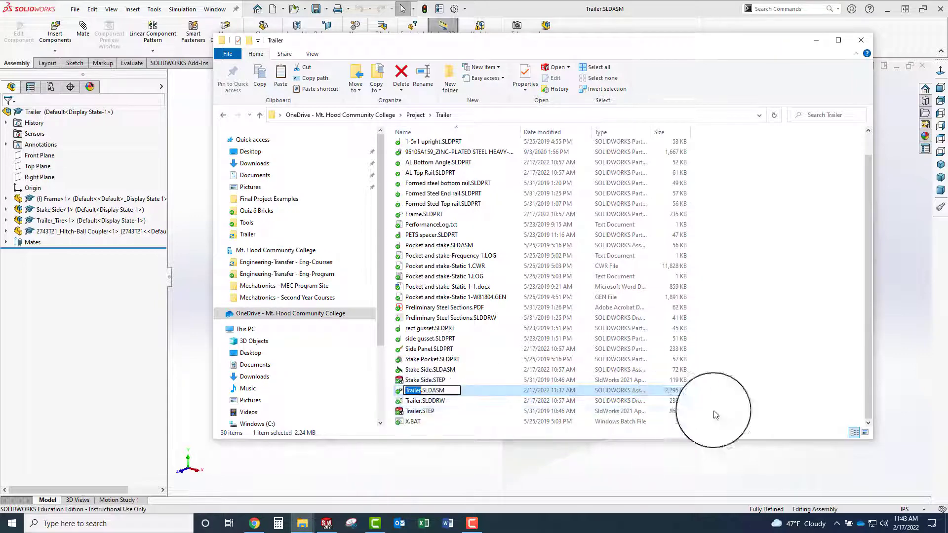
left_click(750, 417)
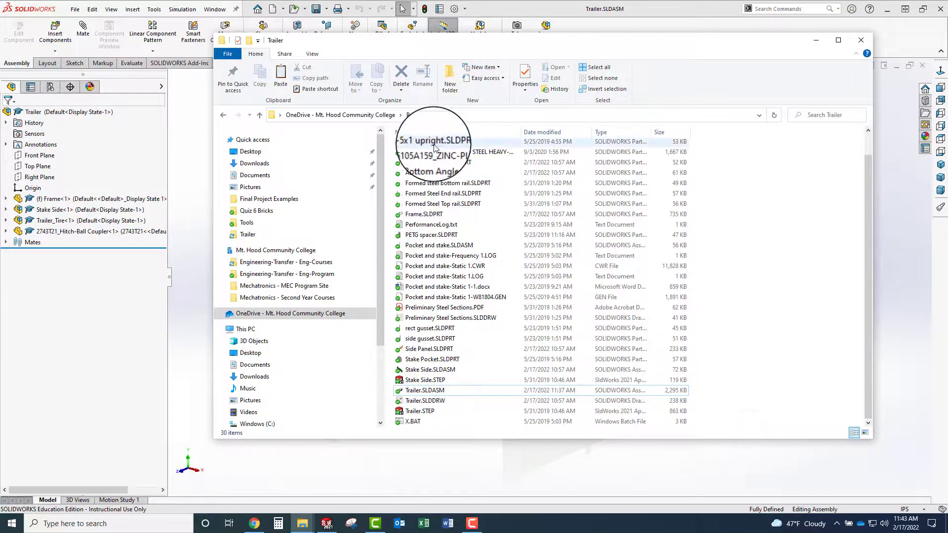
left_click_drag(709, 416, 383, 132)
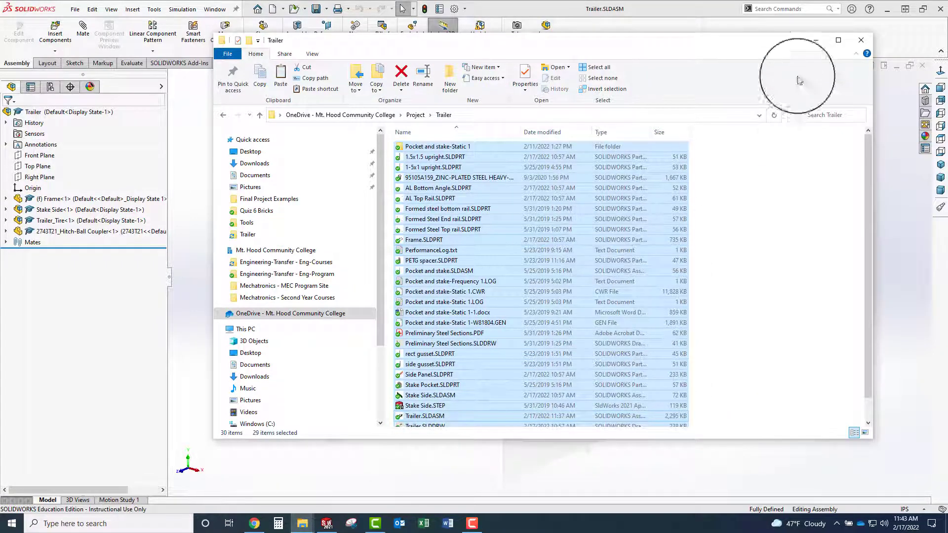
left_click(814, 40)
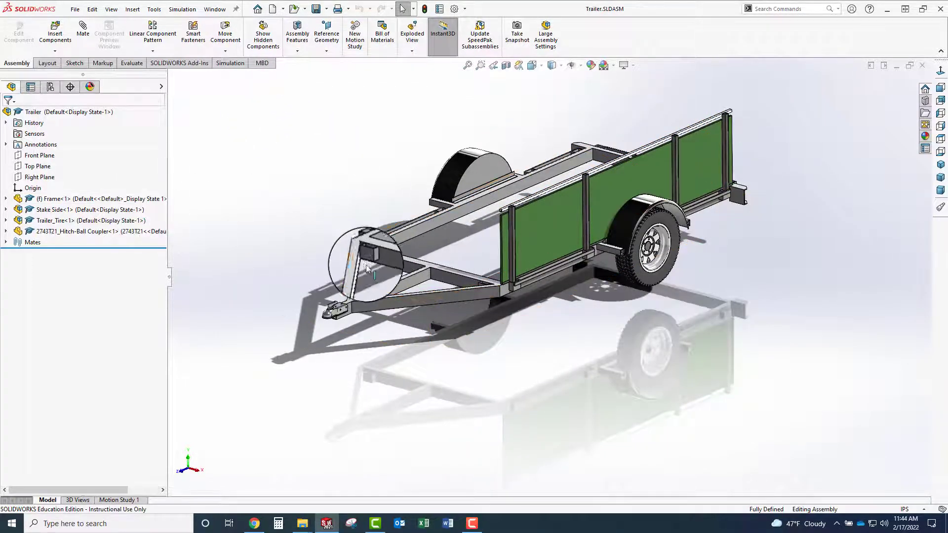
Find the Trailer assembly's references and enlarge the list to review the folder of every referenced file.
left_click(74, 10)
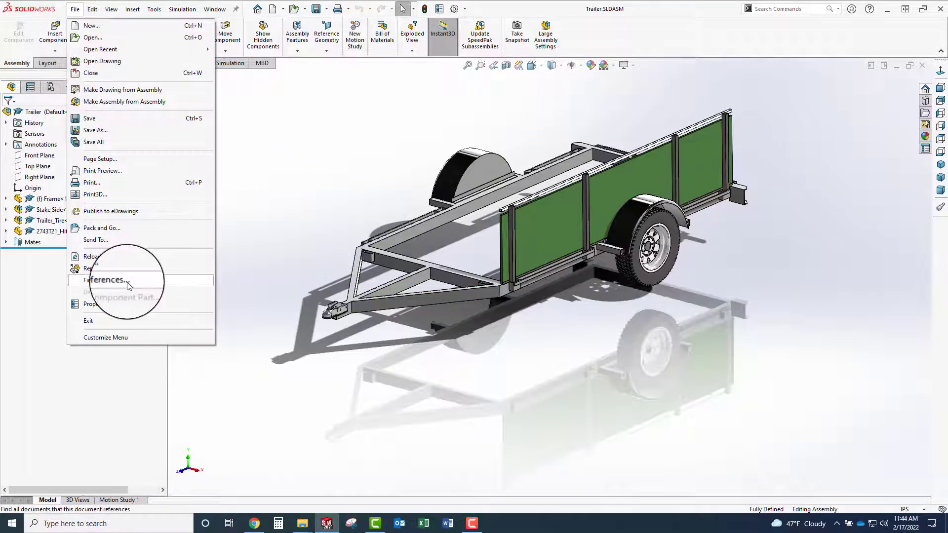
left_click(113, 280)
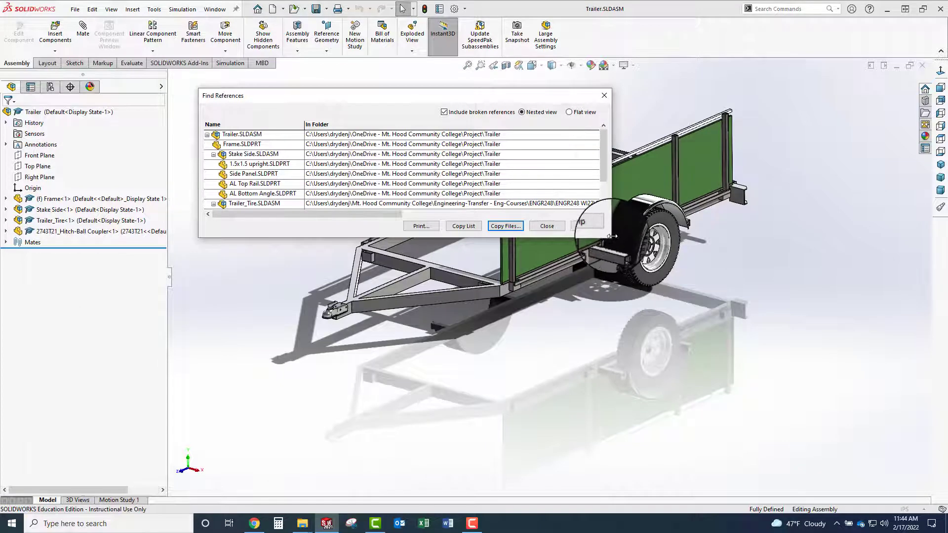
left_click_drag(610, 239, 892, 370)
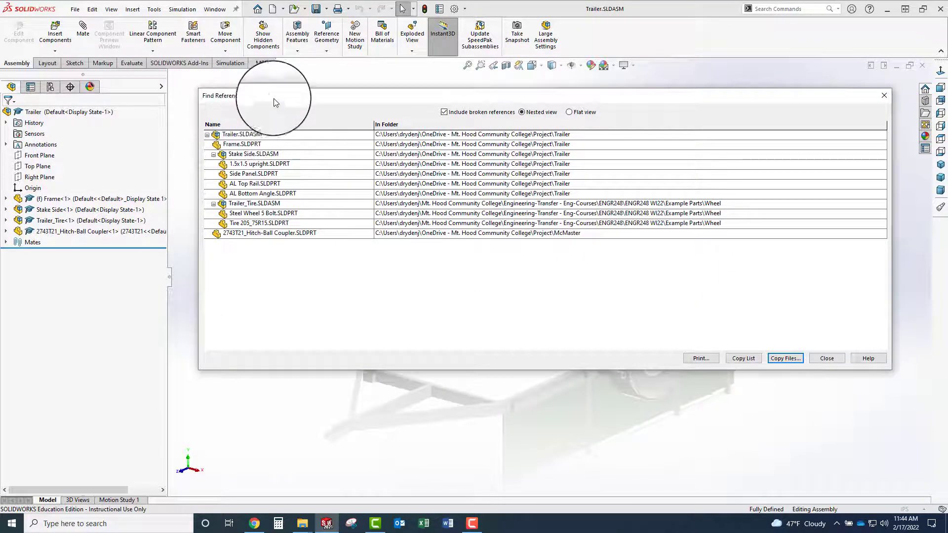
mouse_move(276, 101)
left_mouse_down()
mouse_move(303, 116)
mouse_move(289, 113)
left_mouse_up()
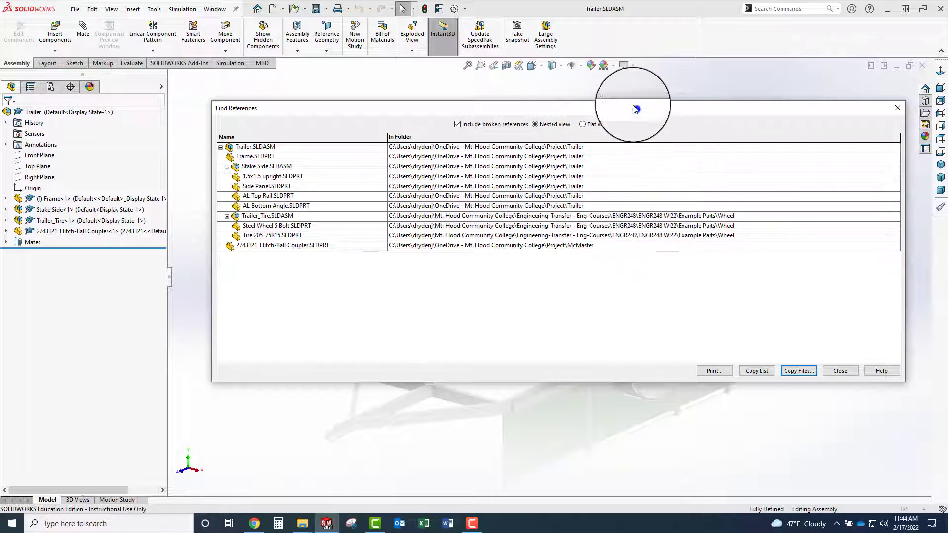
left_click_drag(636, 109, 607, 84)
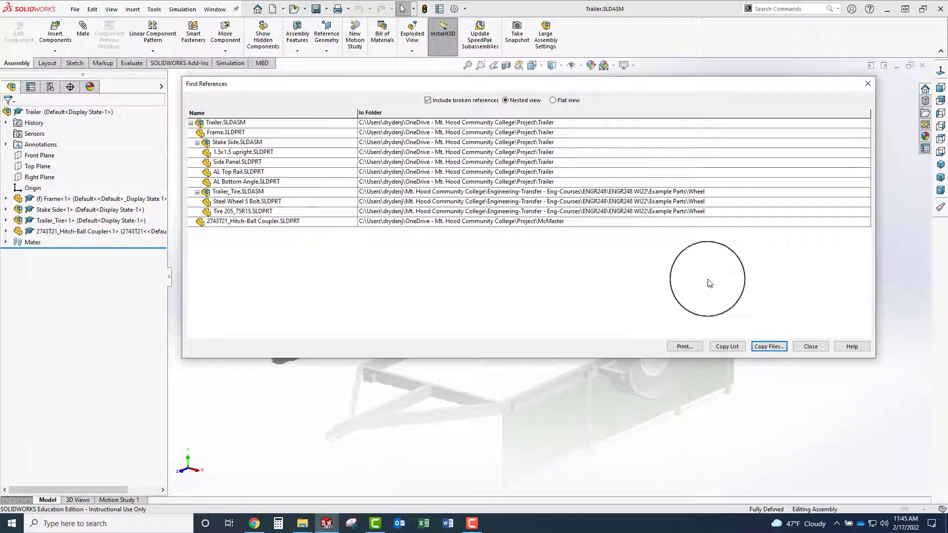
Start copying the referenced files with Pack and Go, compare the folder and Zip outputs, and choose saving to a Zip file.
left_click(773, 347)
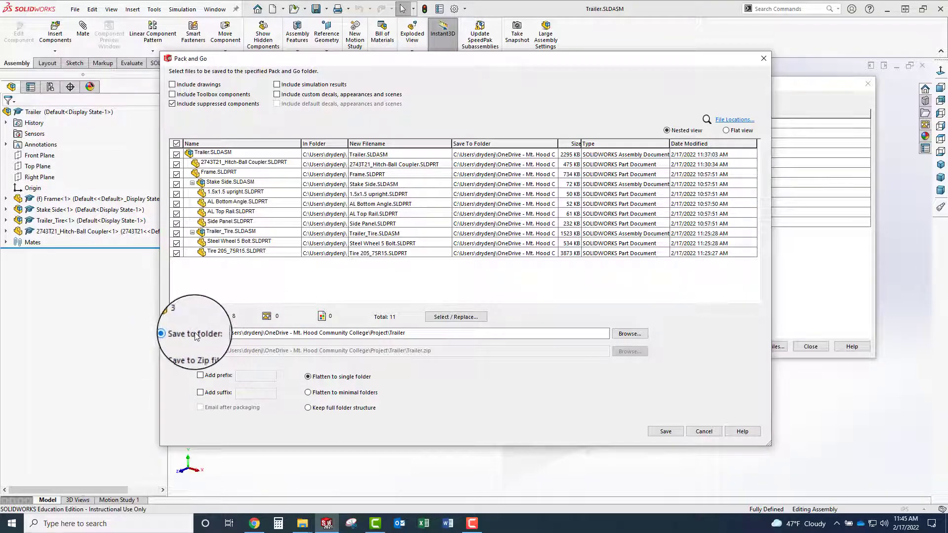
left_click(184, 352)
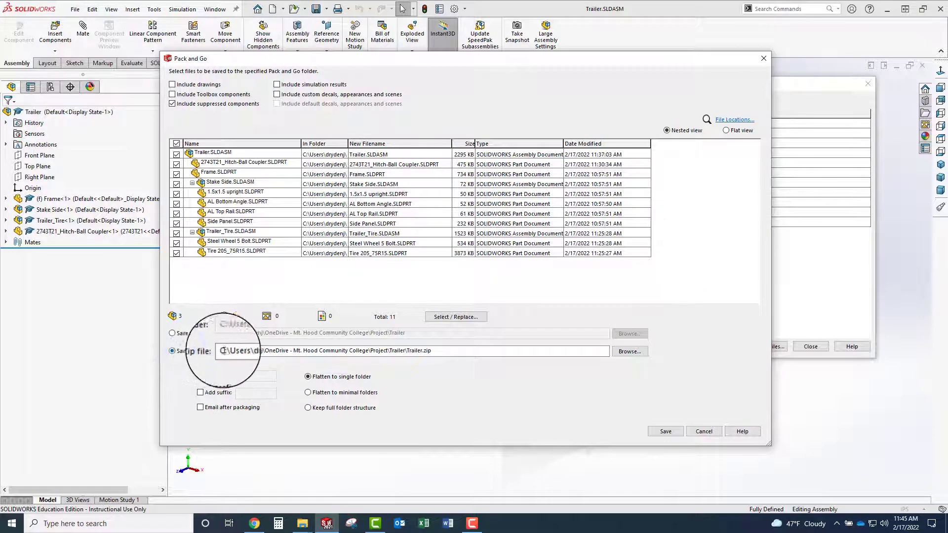
left_click(189, 338)
left_click(183, 352)
left_click(196, 336)
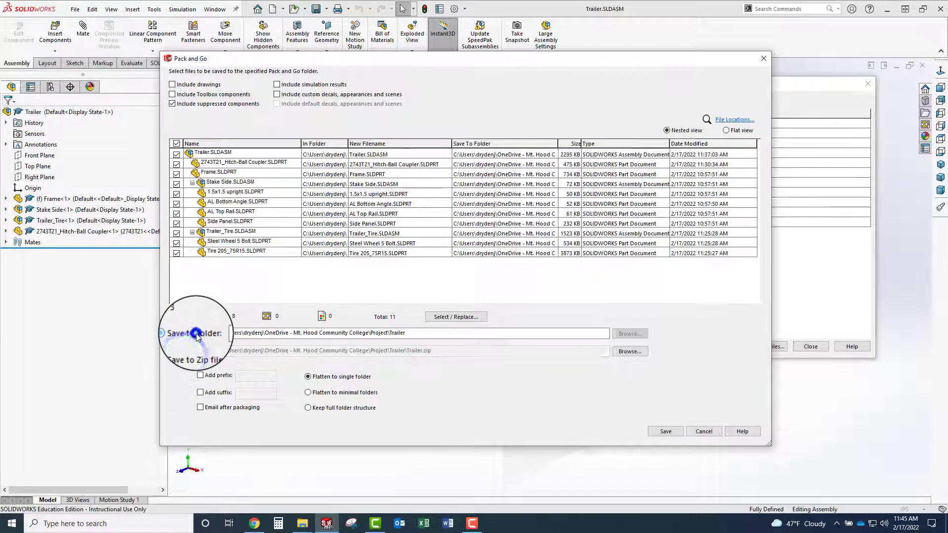
left_click(189, 353)
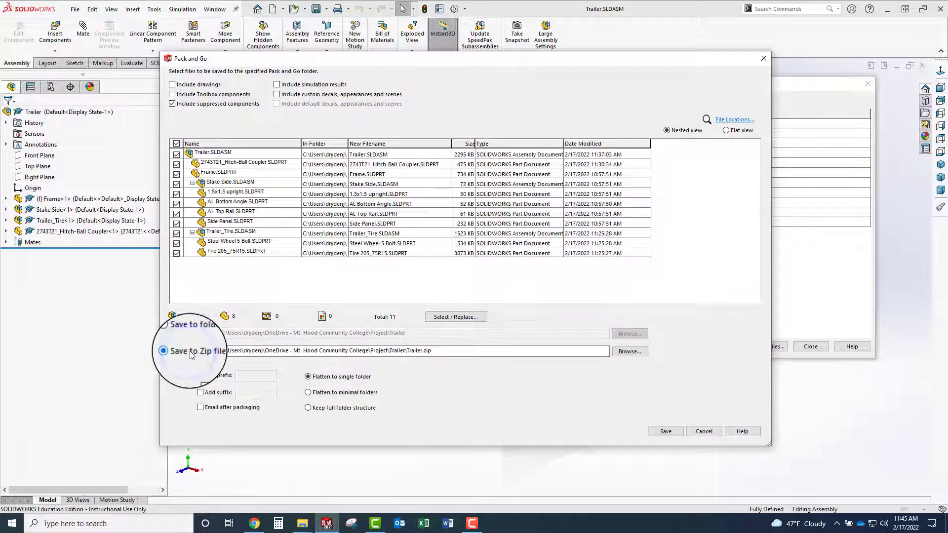
left_click(173, 335)
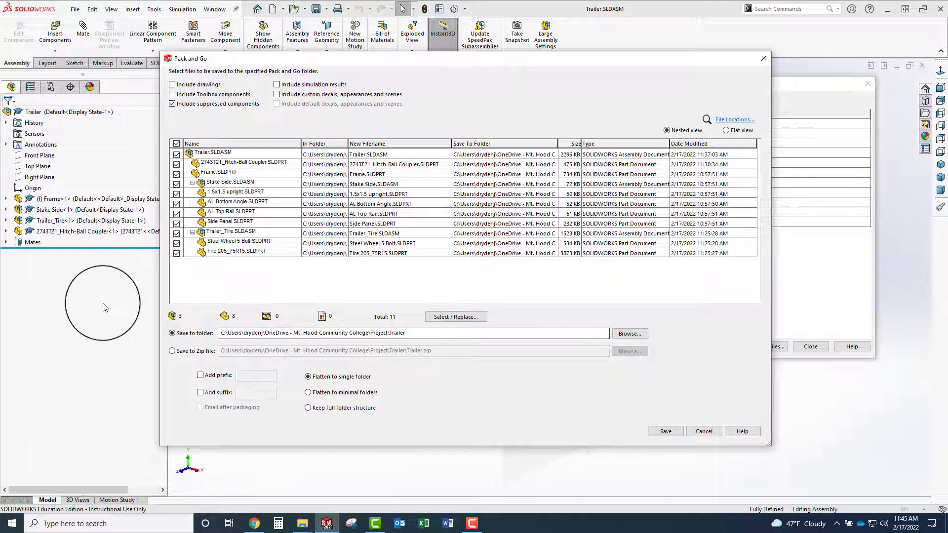
left_click(173, 351)
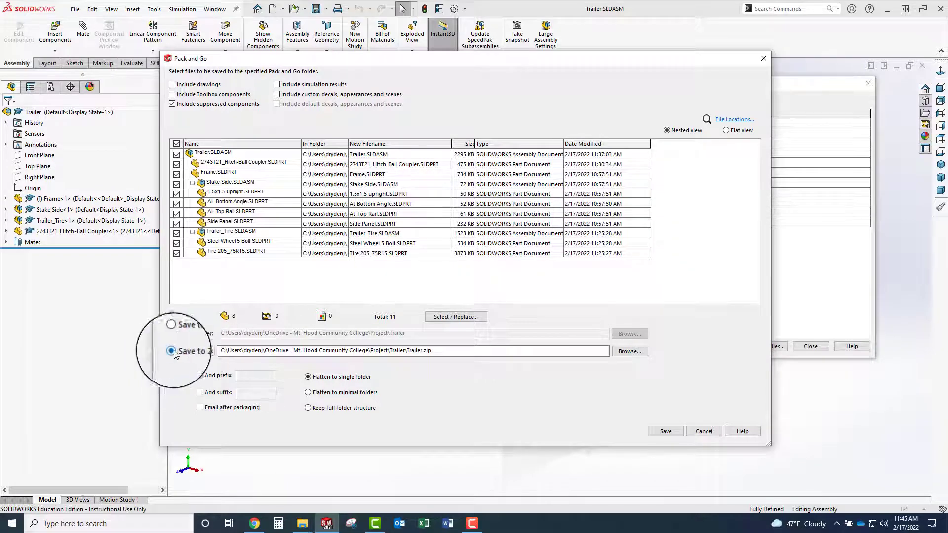
Save the Pack and Go archive to the Desktop as ExamplePackandGo.zip and close the references list.
left_click(630, 351)
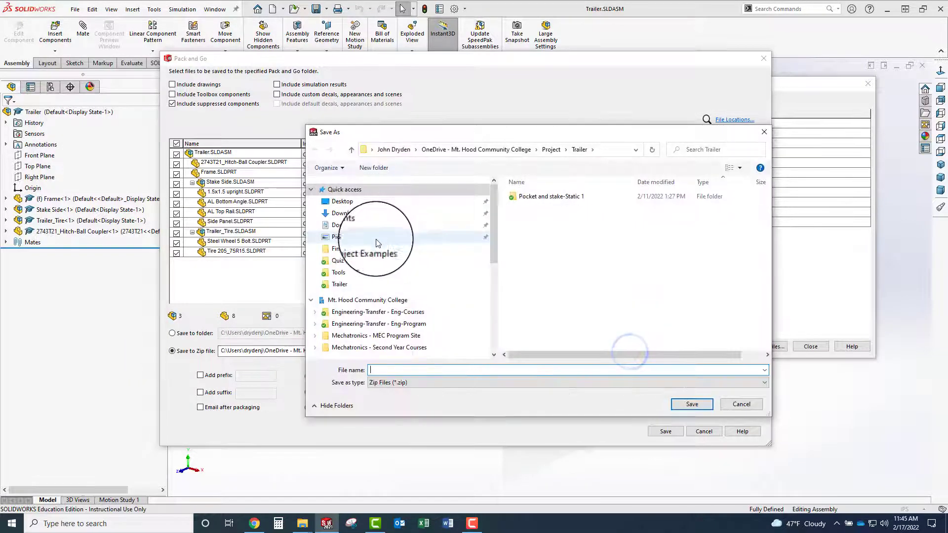
left_click(342, 202)
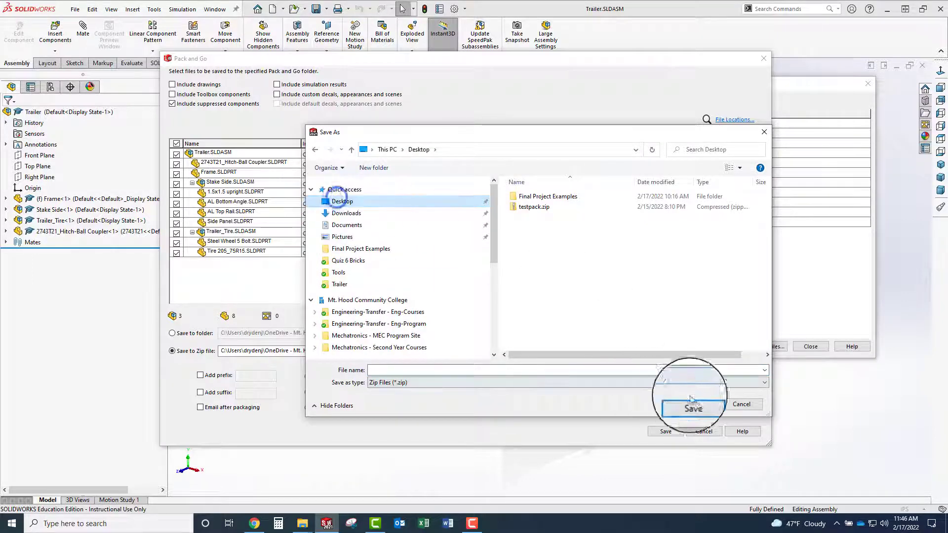
left_click(473, 369)
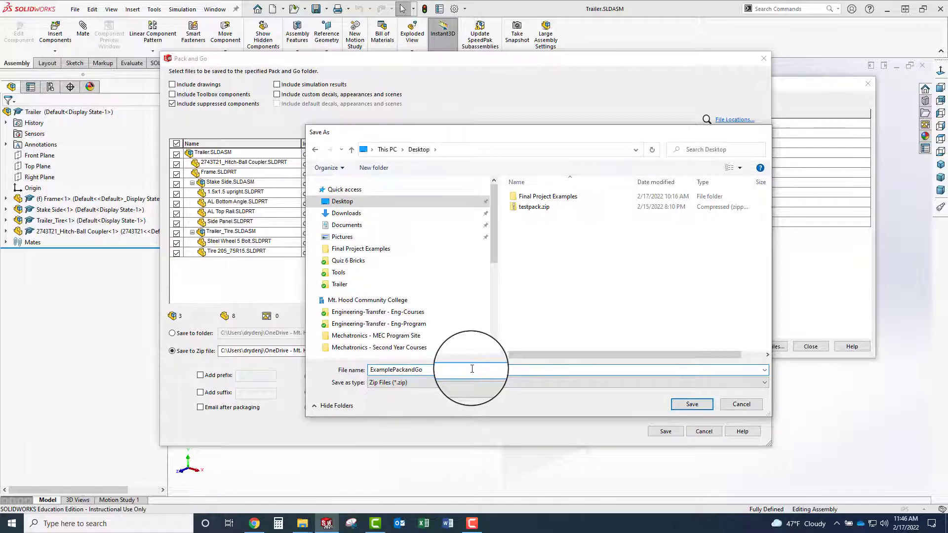
key("Return")
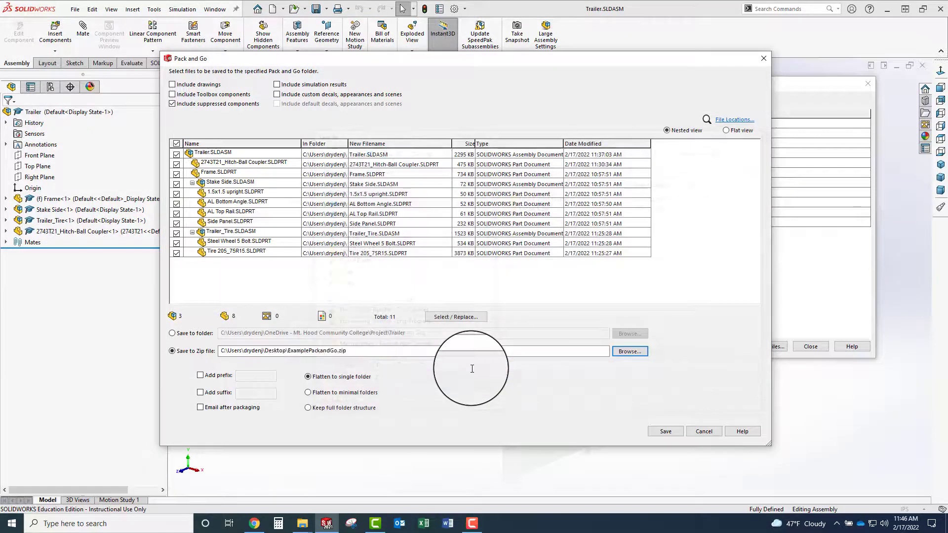
left_click(667, 431)
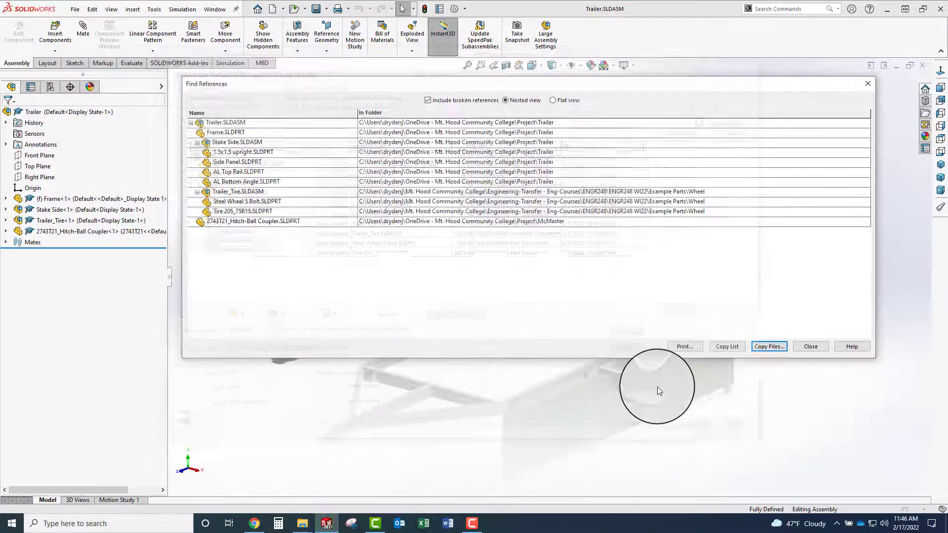
left_click(811, 346)
Minimize the open windows and extract ExamplePackandGo.zip on the desktop into its own ExamplePackandGo folder.
left_click(906, 11)
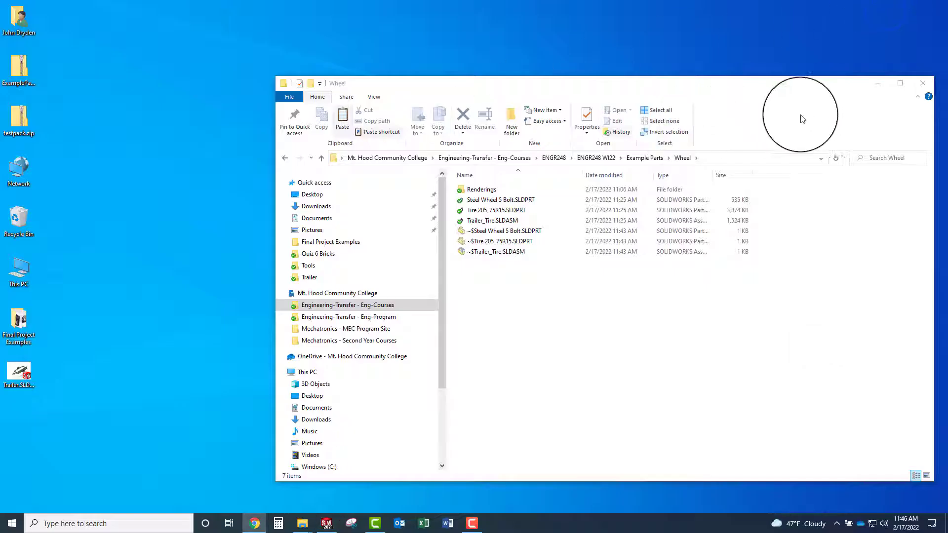
left_click(873, 87)
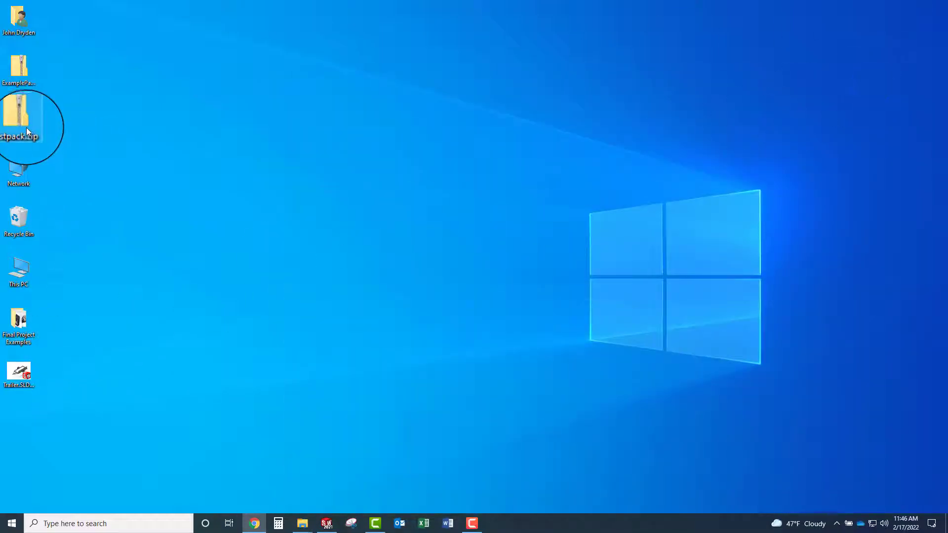
left_click_drag(26, 127, 14, 58)
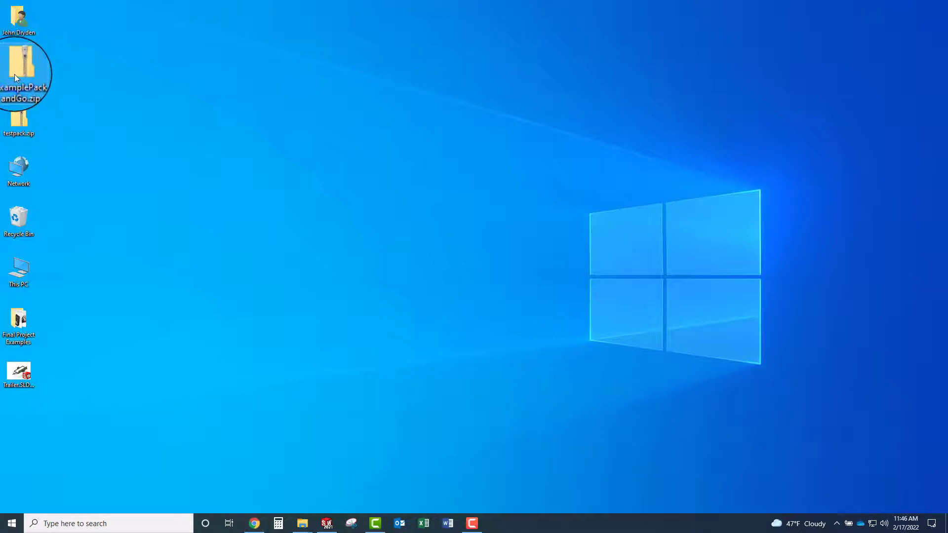
right_click(16, 72)
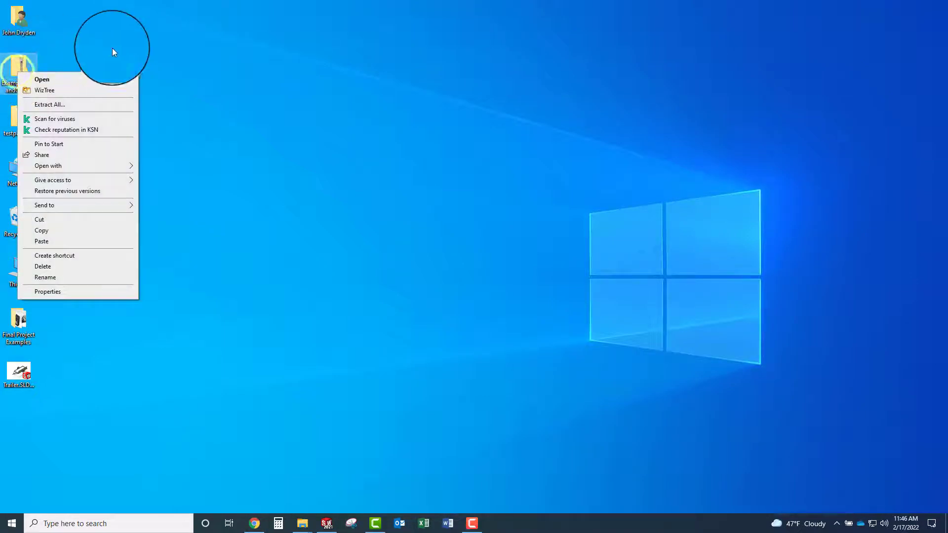
left_click(113, 46)
right_click(24, 63)
left_click(20, 63)
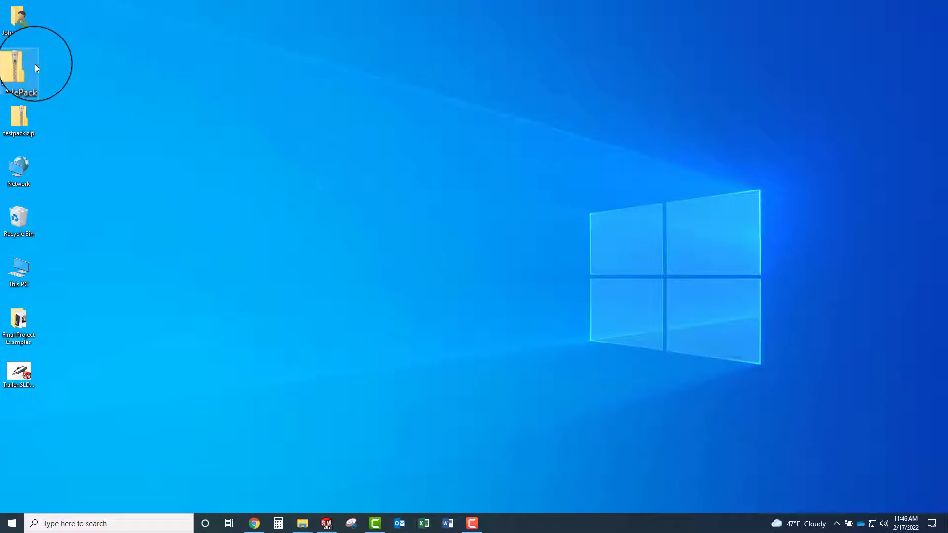
right_click(16, 64)
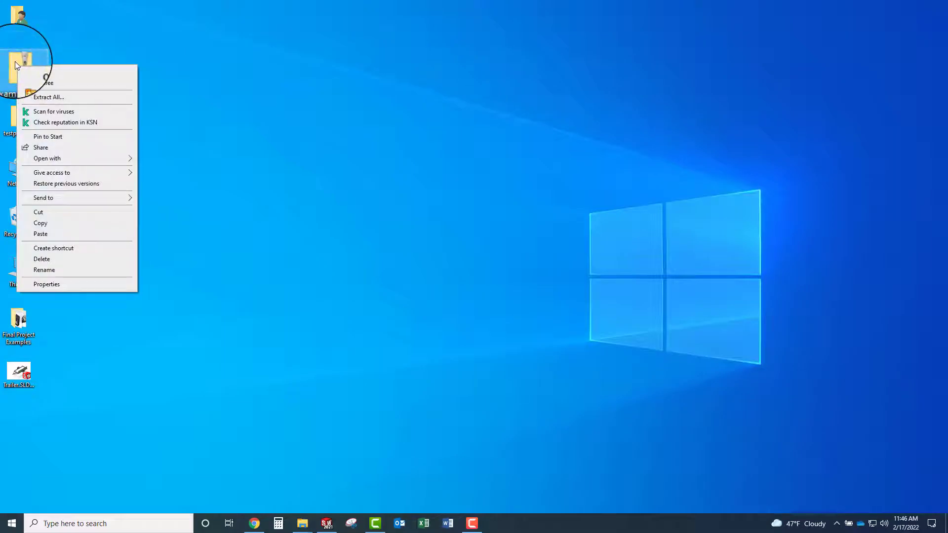
left_click(43, 97)
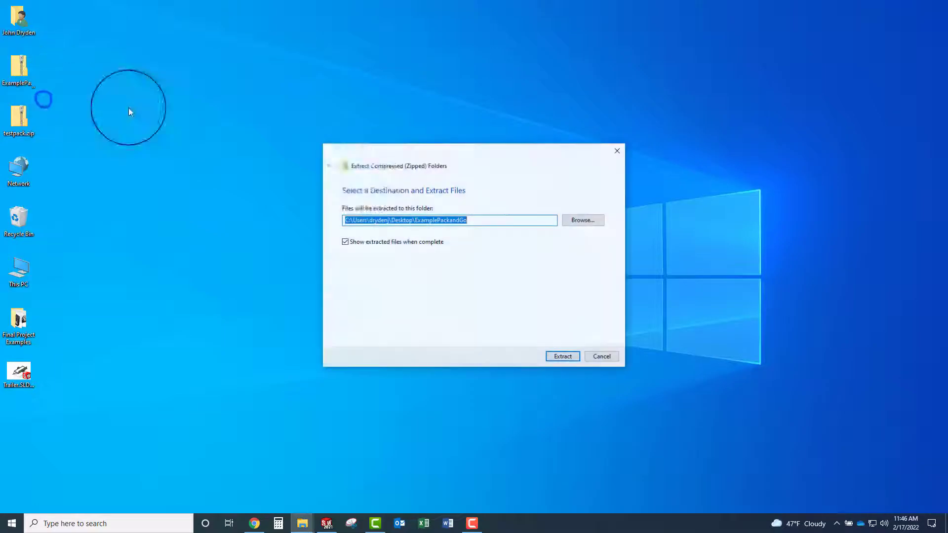
left_click(573, 360)
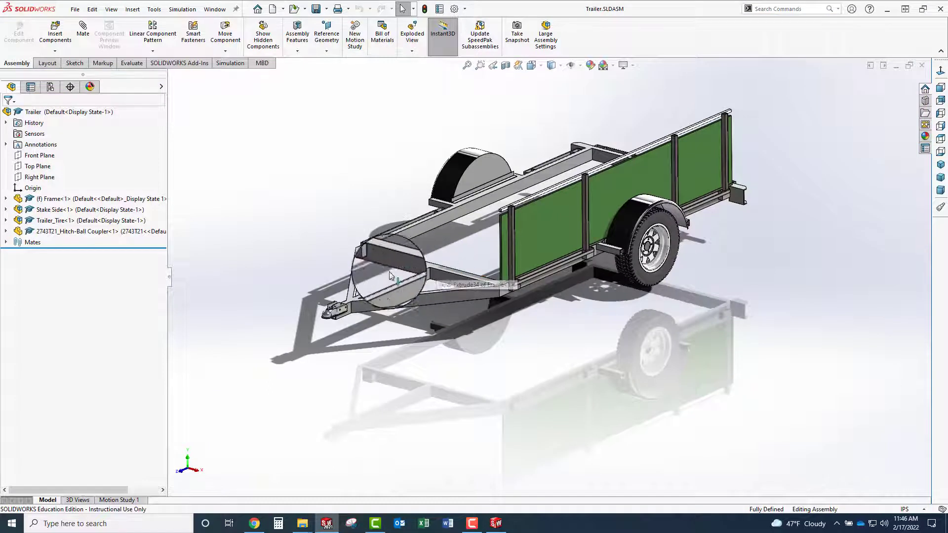
Close the original Trailer assembly, exit SOLIDWORKS and return to the extracted ExamplePackandGo folder.
left_click(921, 66)
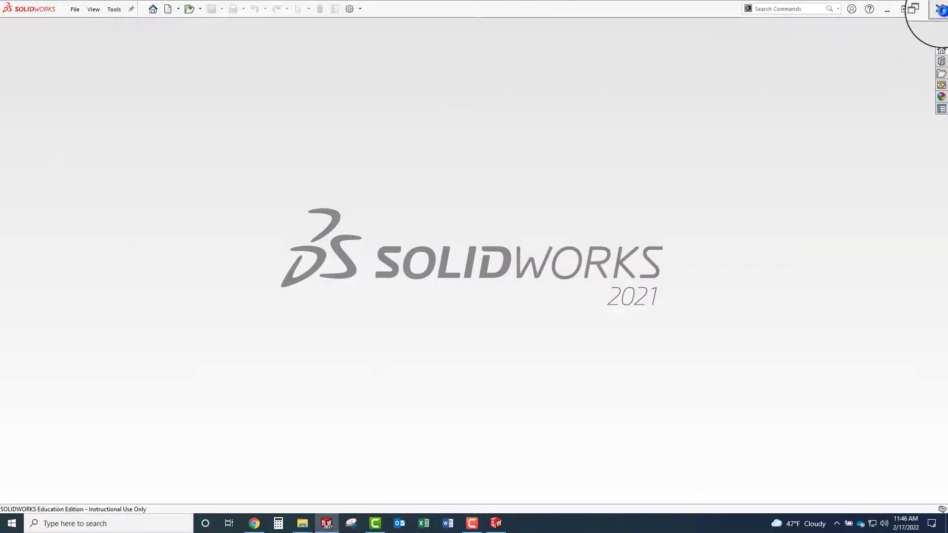
left_click(940, 9)
left_click(450, 265)
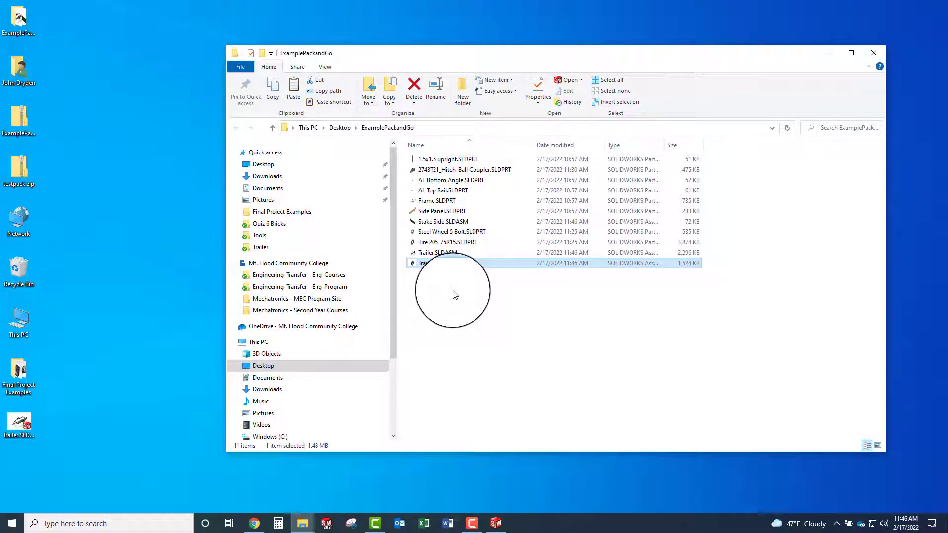
Open the copied Trailer.SLDASM from the ExamplePackandGo folder in SOLIDWORKS, dismissing any error and retrying if needed.
left_click(434, 253)
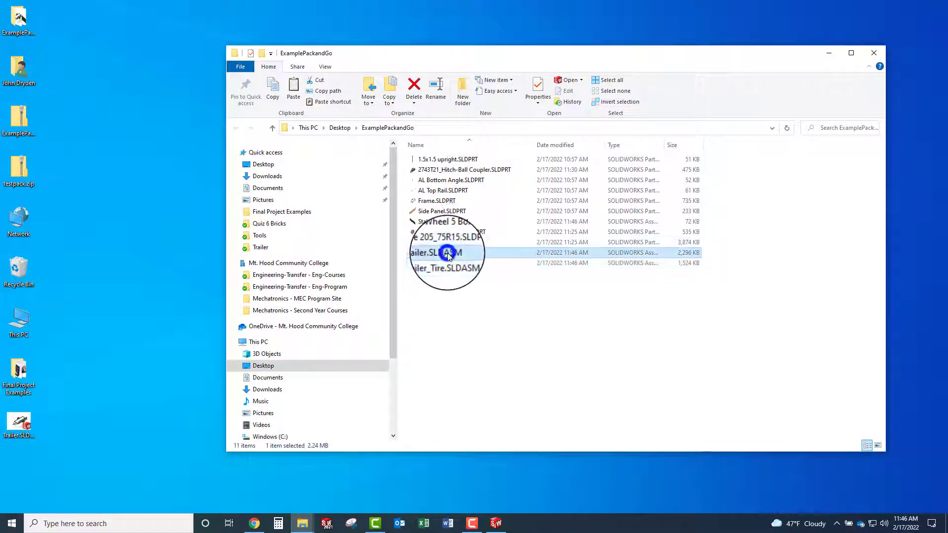
double_click(423, 254)
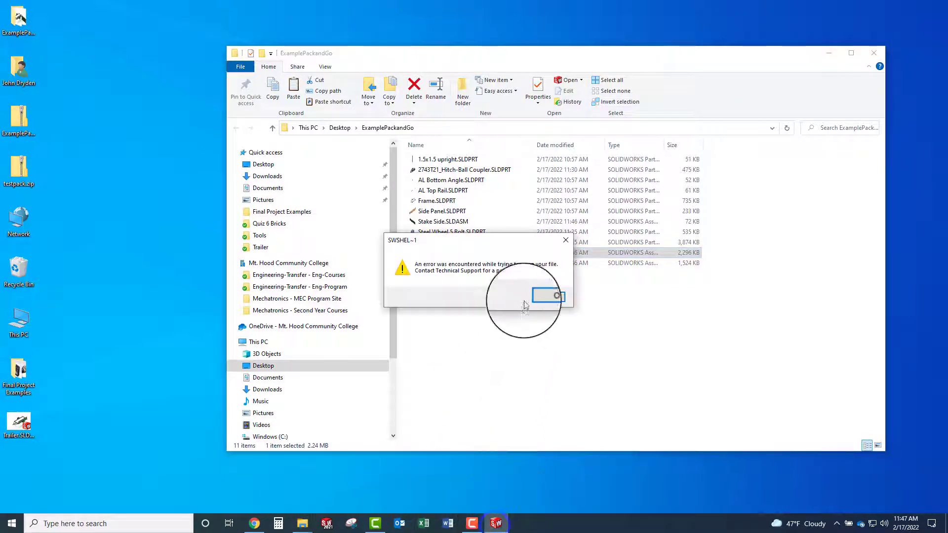
left_click(547, 295)
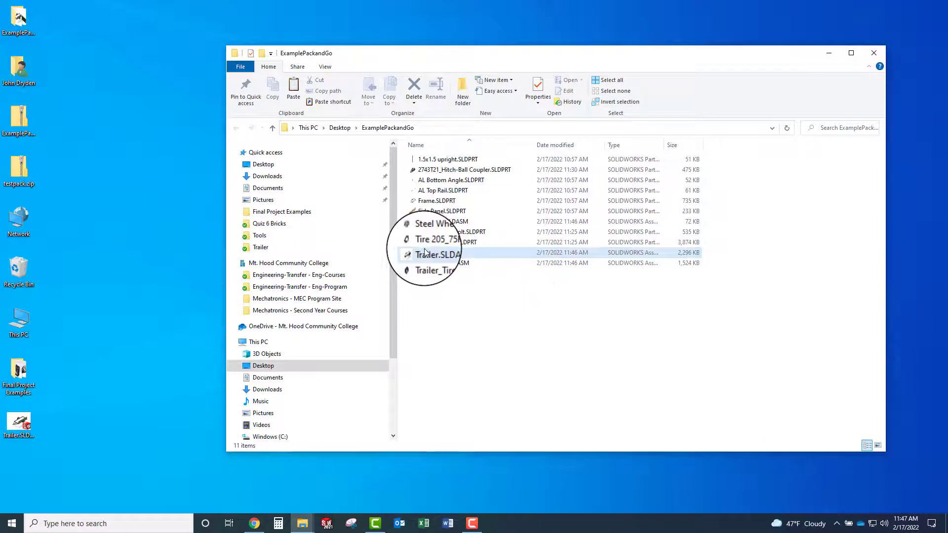
double_click(425, 252)
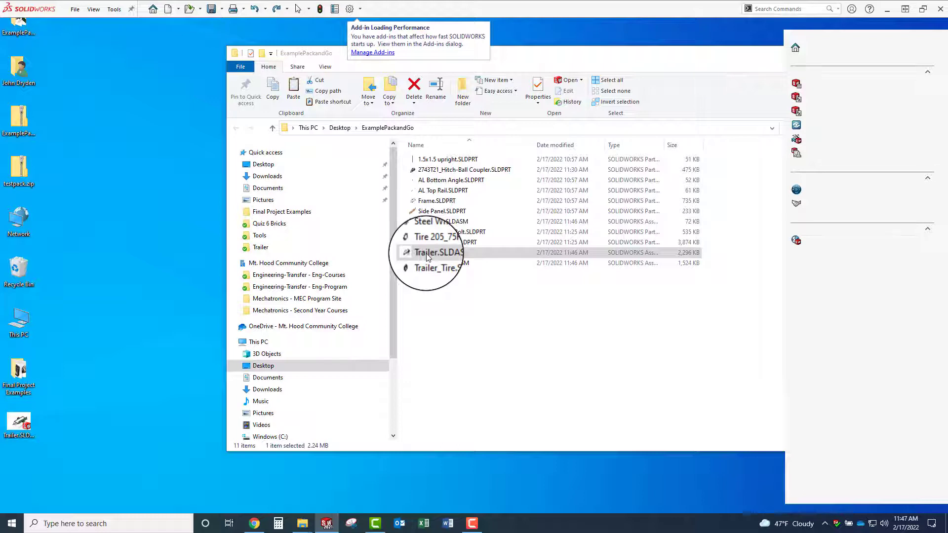
double_click(428, 256)
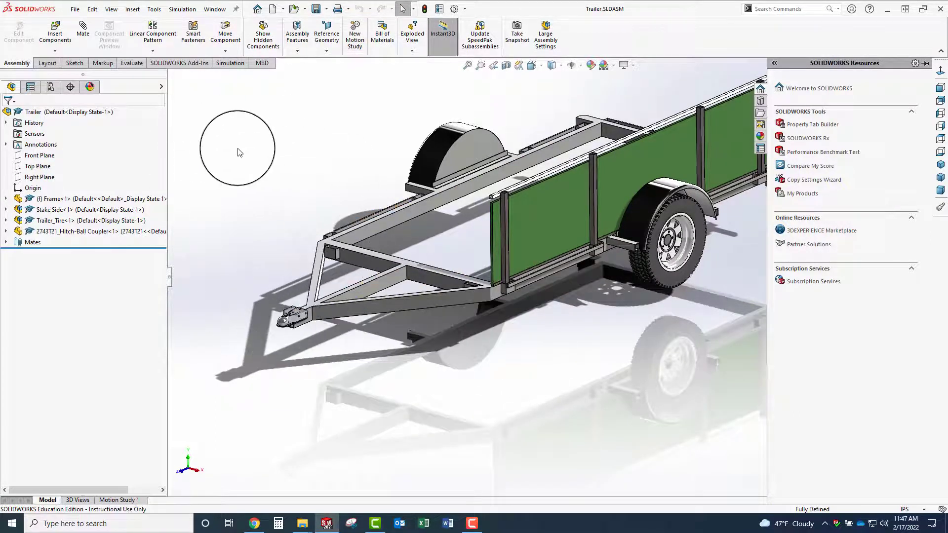
Find the references of the extracted Trailer assembly, check each file's folder in the enlarged list, and close it.
left_click(93, 9)
left_click(75, 9)
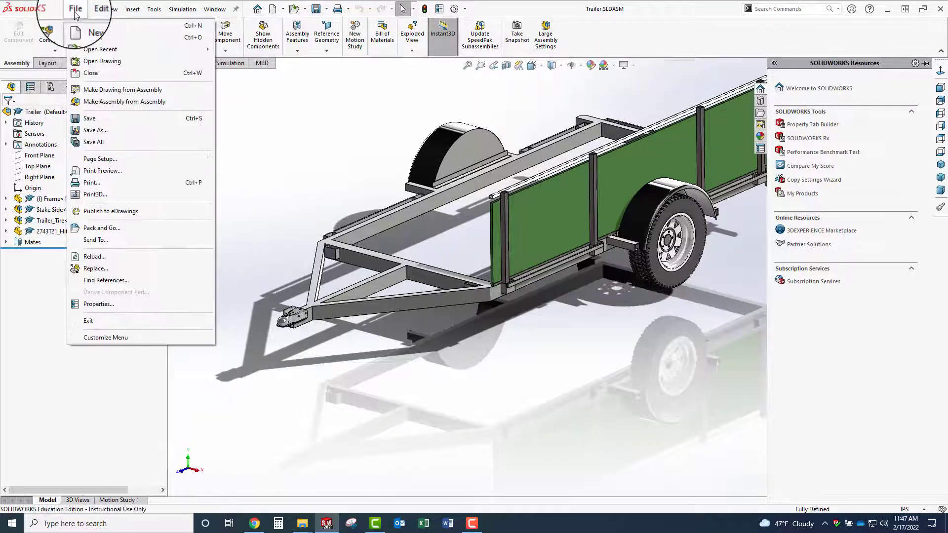
left_click(113, 279)
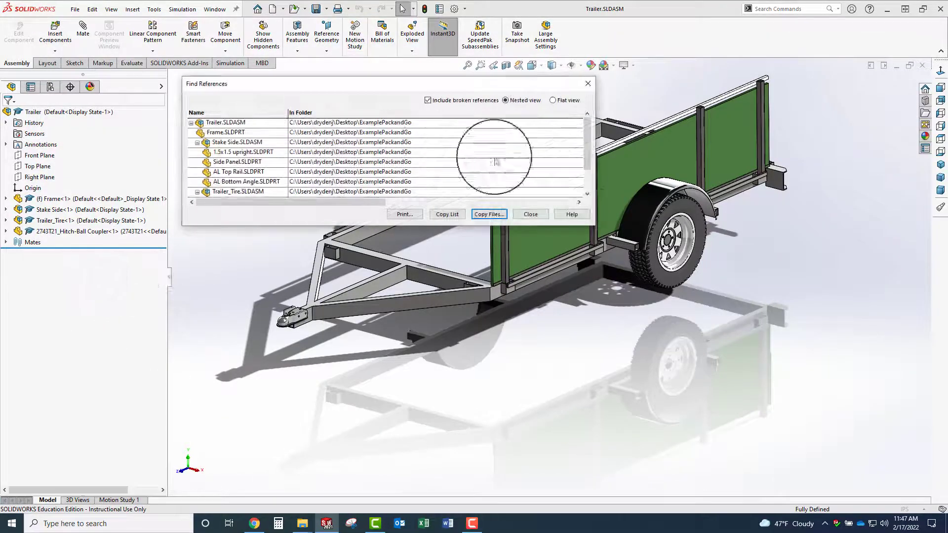
left_click_drag(595, 227, 783, 398)
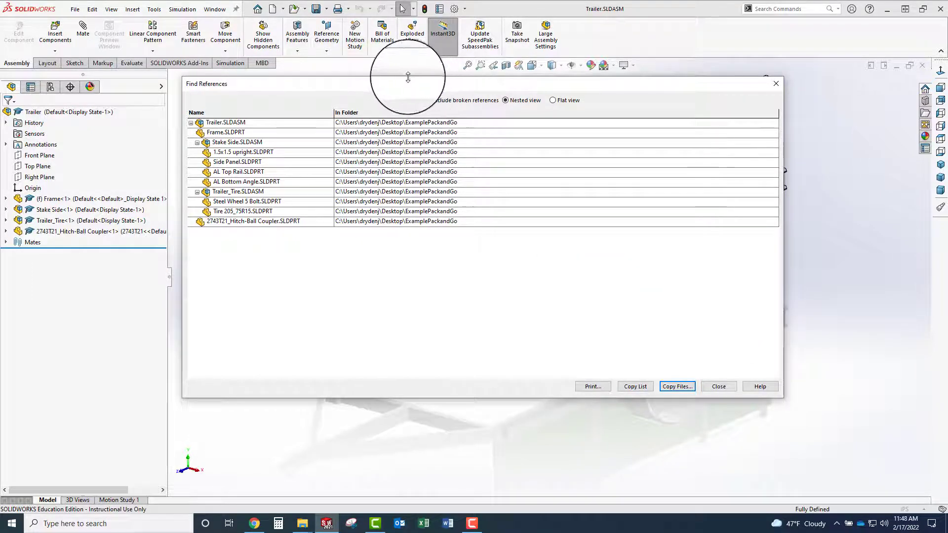
left_click(721, 386)
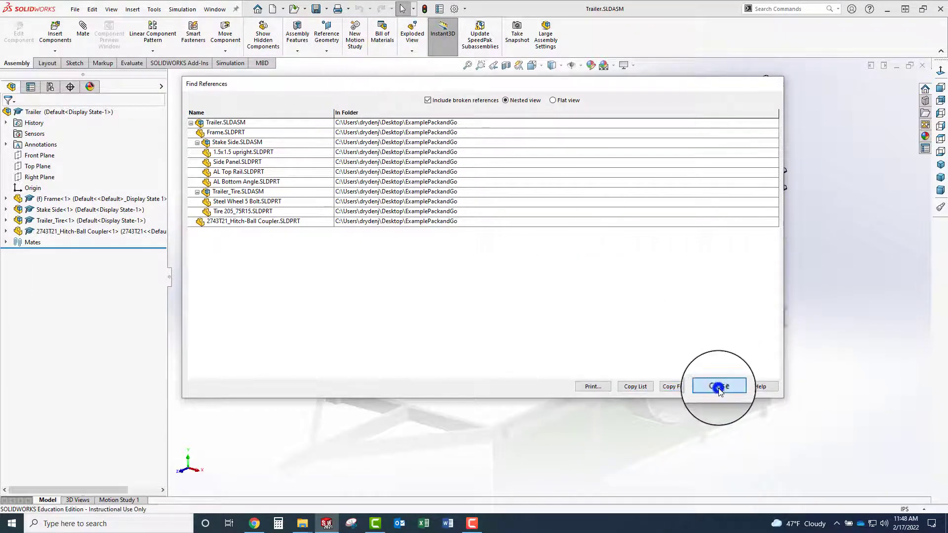
Find the Trailer's references, check that Copy Files leads to Pack and Go, and close both without saving.
left_click(75, 8)
left_click(97, 281)
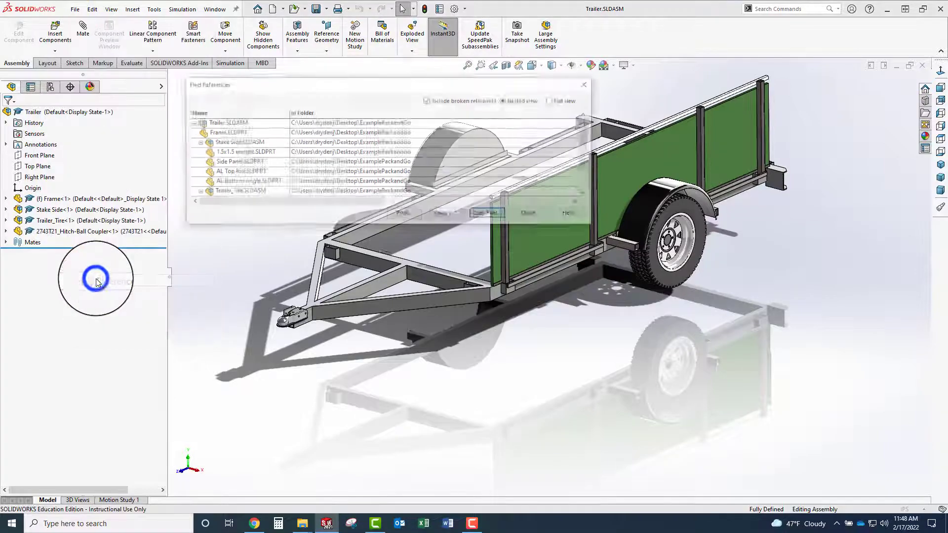
left_click(492, 213)
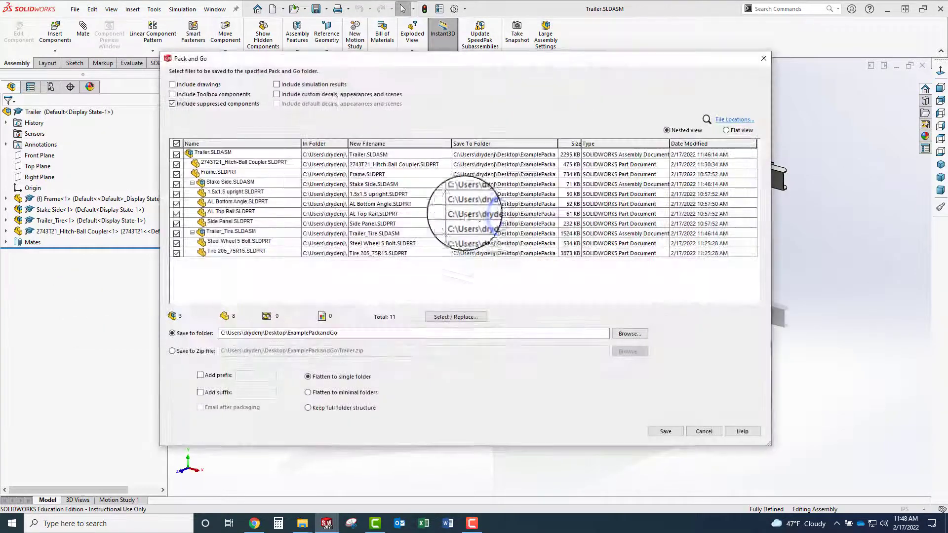
left_click(704, 431)
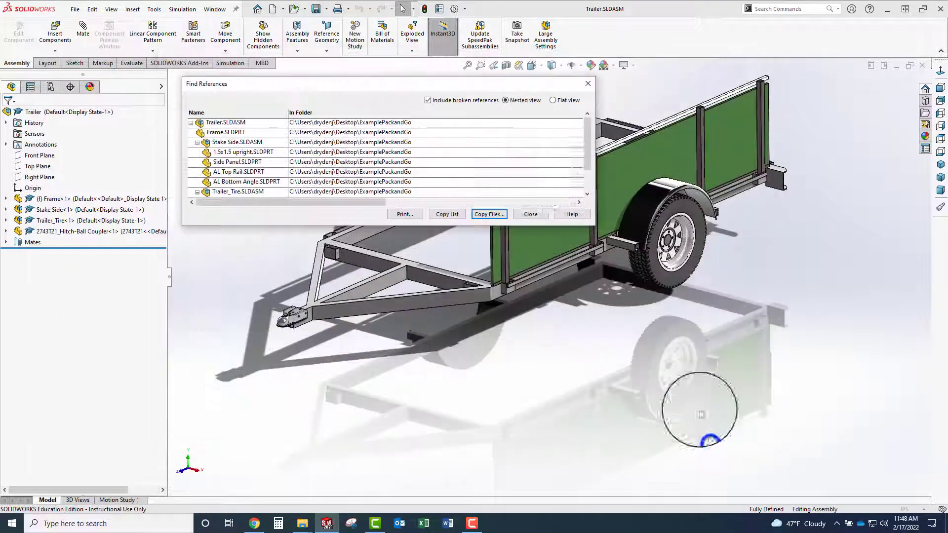
left_click(528, 217)
Open Pack and Go directly for the extracted Trailer, enlarge the window to review the file list, and cancel it.
left_click(76, 10)
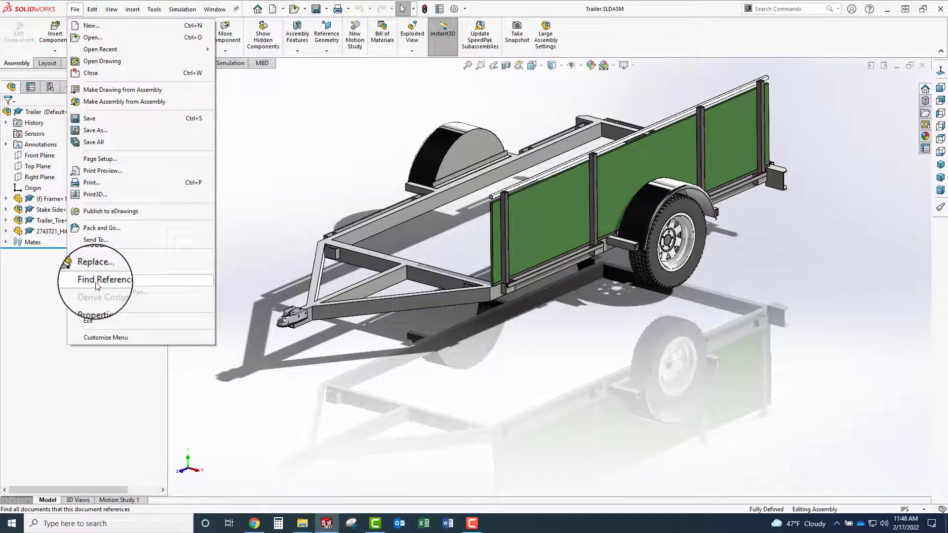
left_click(99, 230)
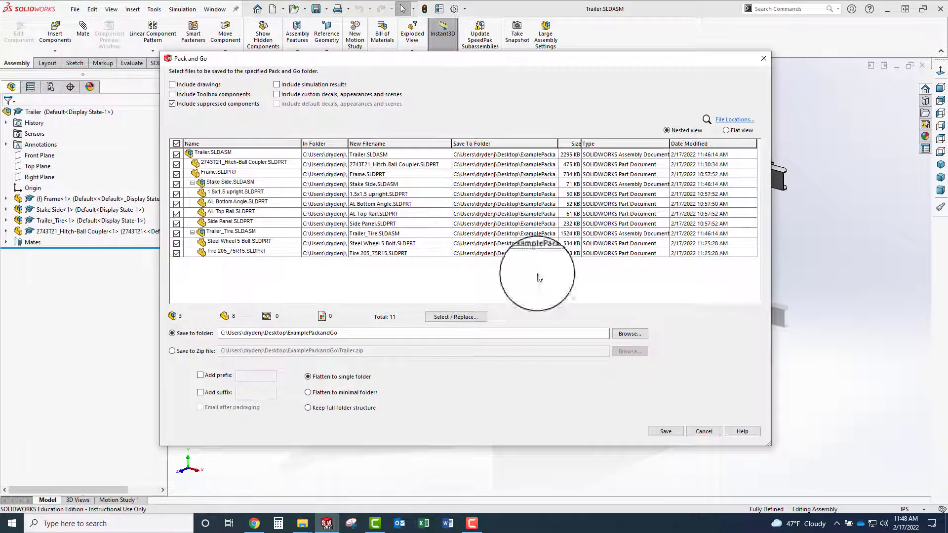
left_click_drag(770, 447, 849, 461)
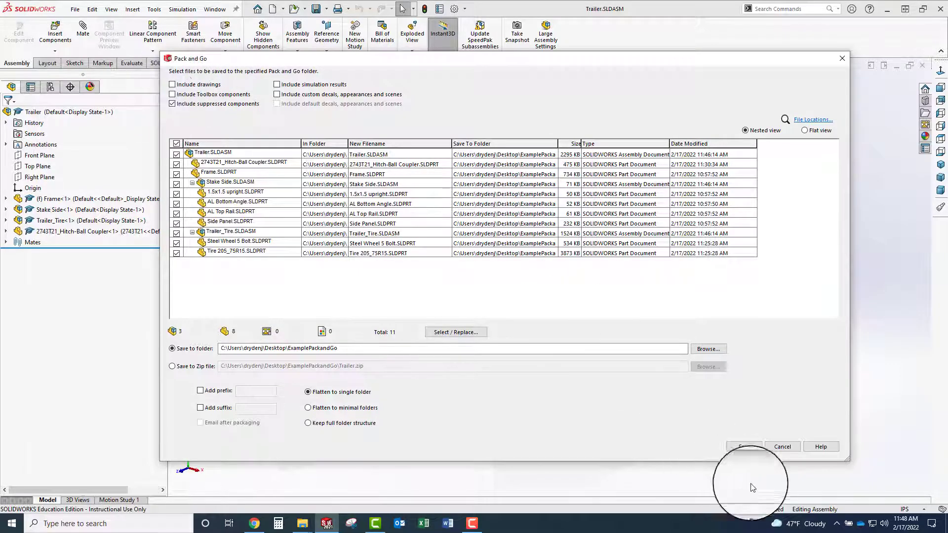
left_click(776, 446)
Close the extracted Trailer assembly and open the original Trailer.SLDASM from the Trailer project folder.
left_click(926, 68)
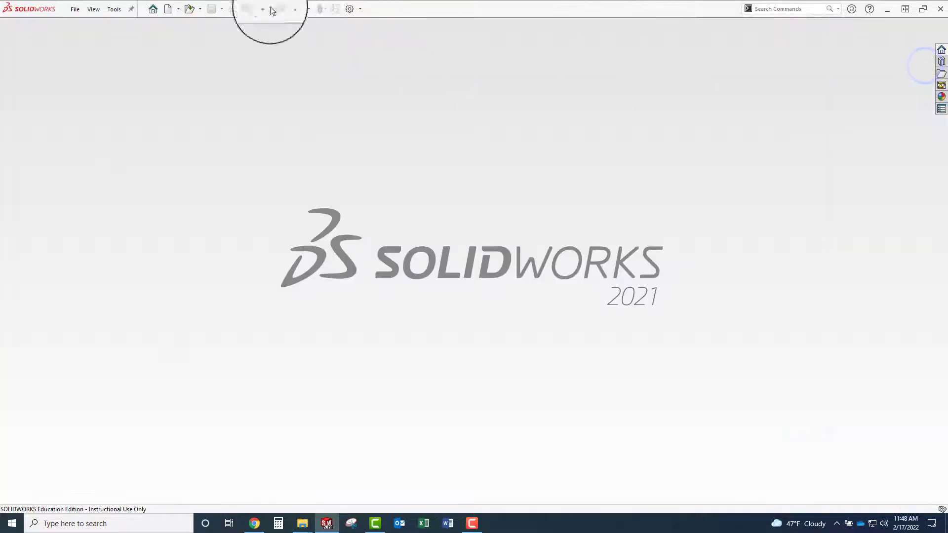
left_click(192, 10)
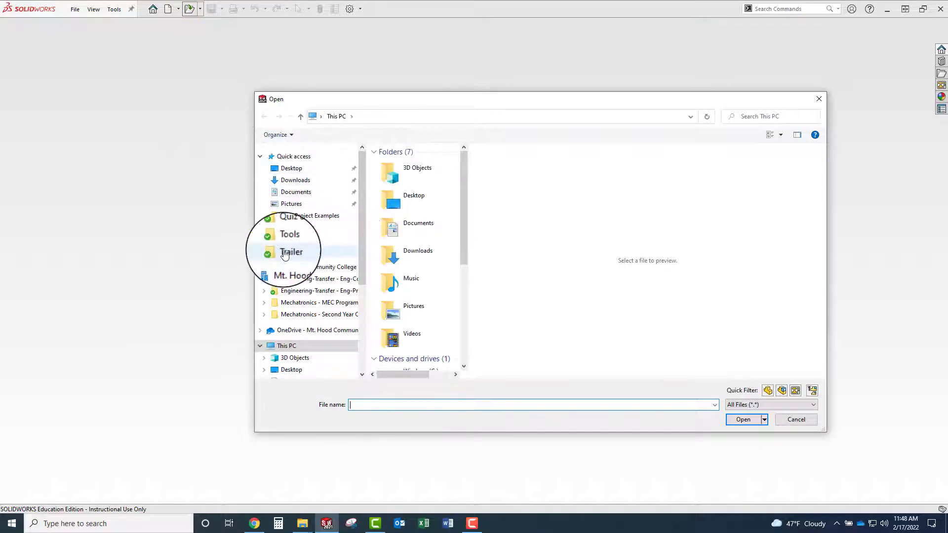
left_click(284, 253)
scroll(467, 267, "down", 2)
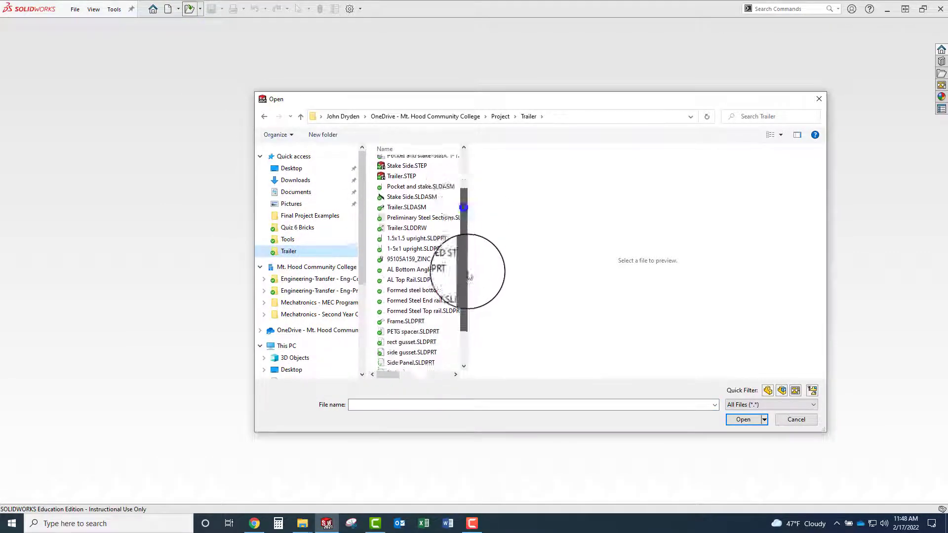
left_click_drag(469, 278, 468, 343)
left_click_drag(467, 300, 463, 182)
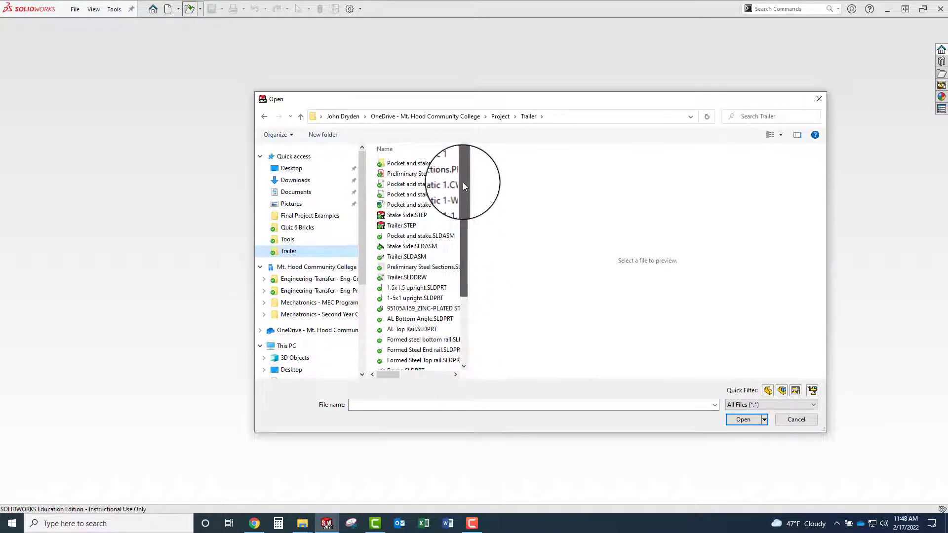
double_click(401, 247)
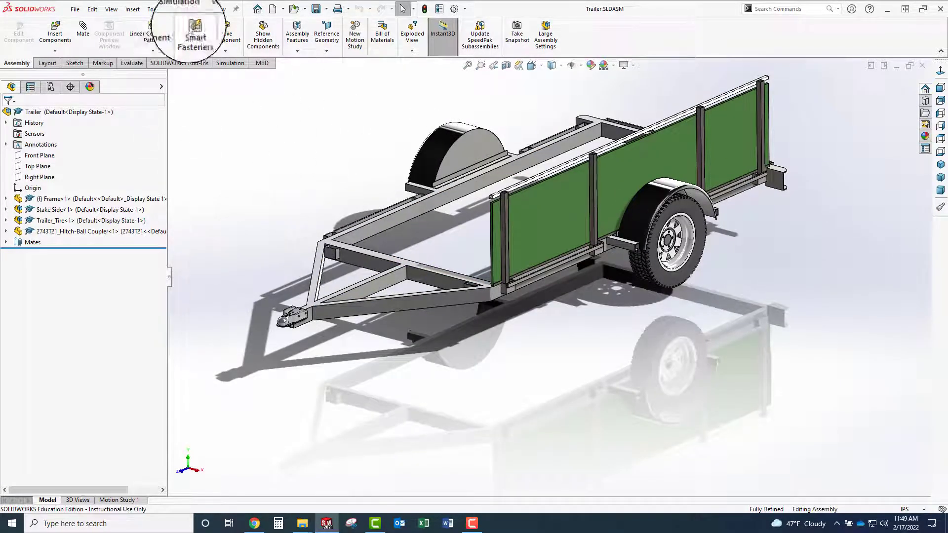
Start Pack and Go for the original Trailer, compare the list with and without drawings, and widen the In Folder column to read the source paths.
left_click(75, 11)
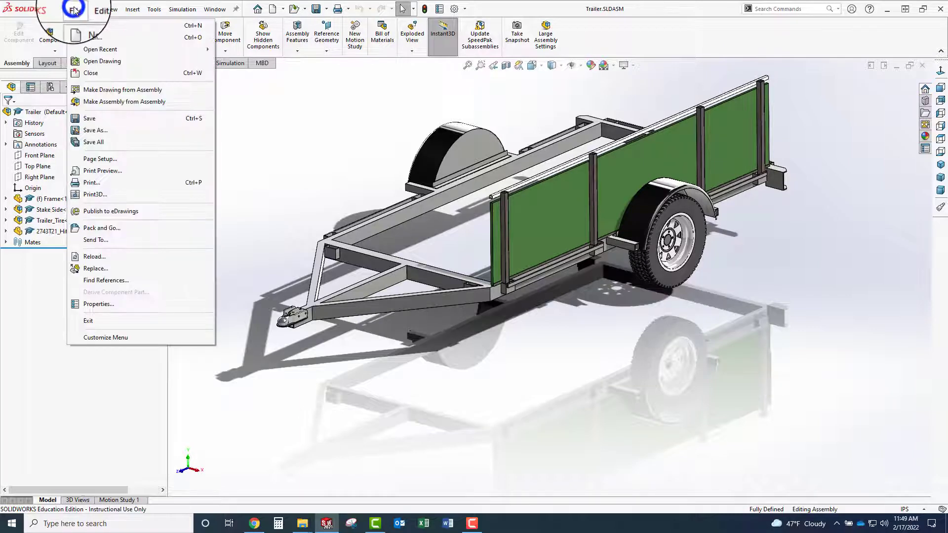
left_click(101, 228)
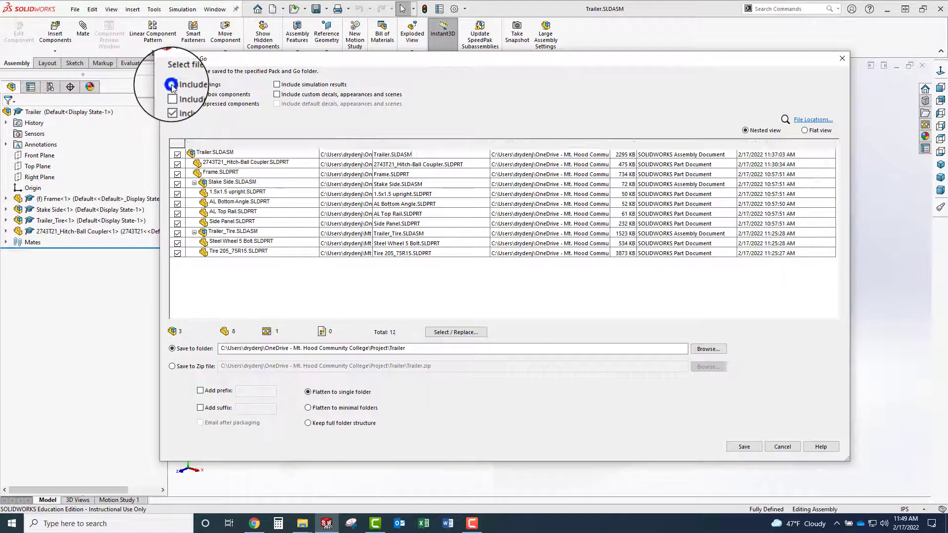
left_click(172, 86)
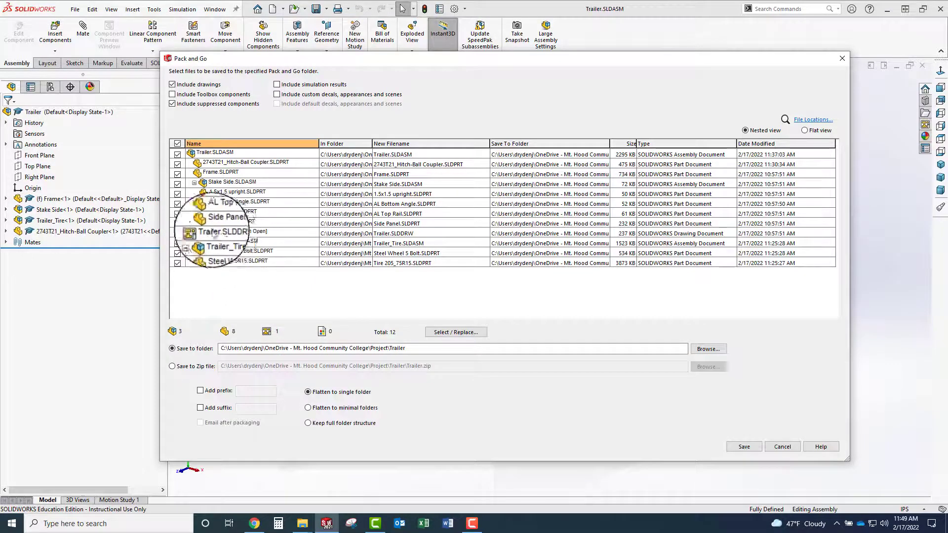
left_click(172, 84)
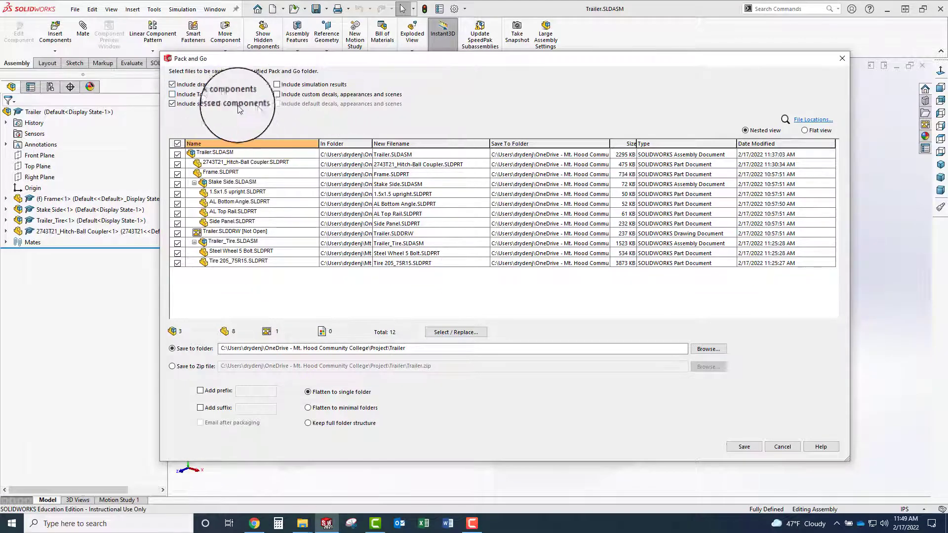
left_click(176, 86)
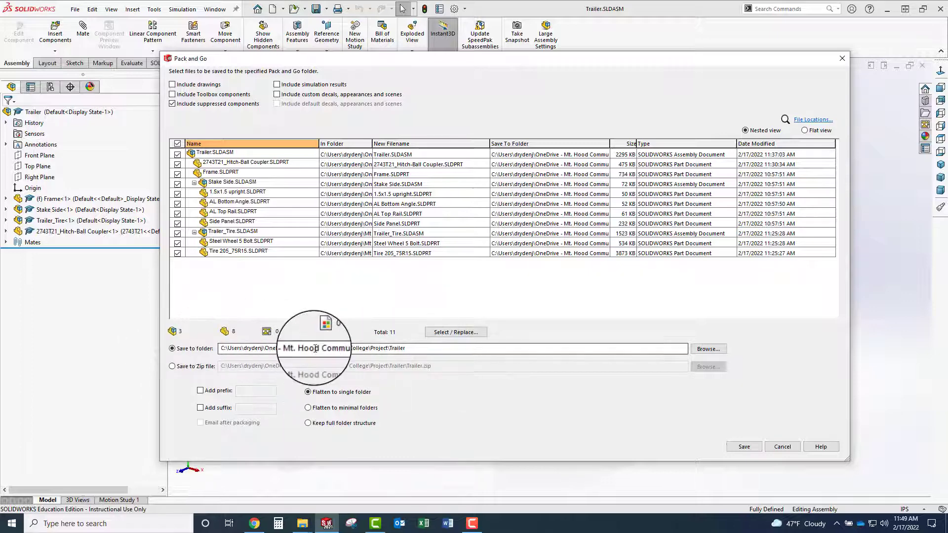
left_click(422, 348)
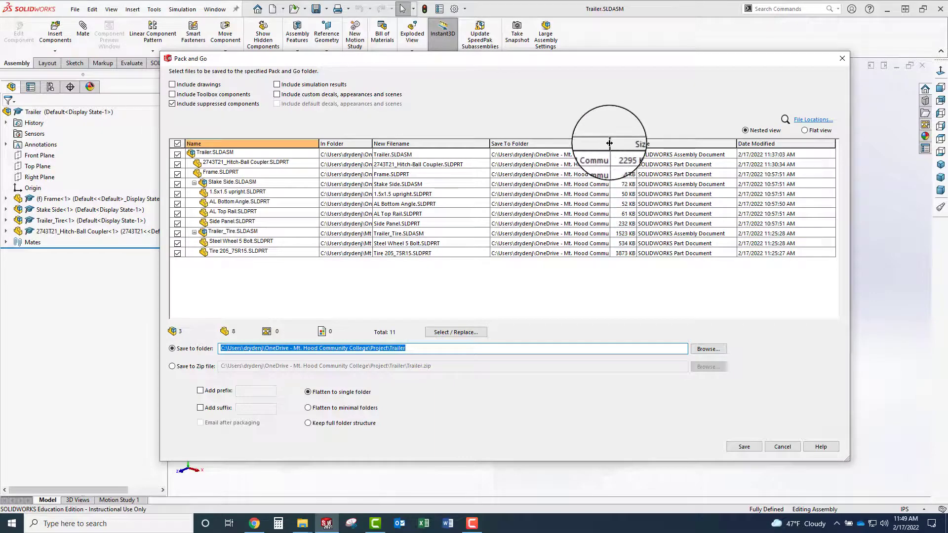
double_click(372, 143)
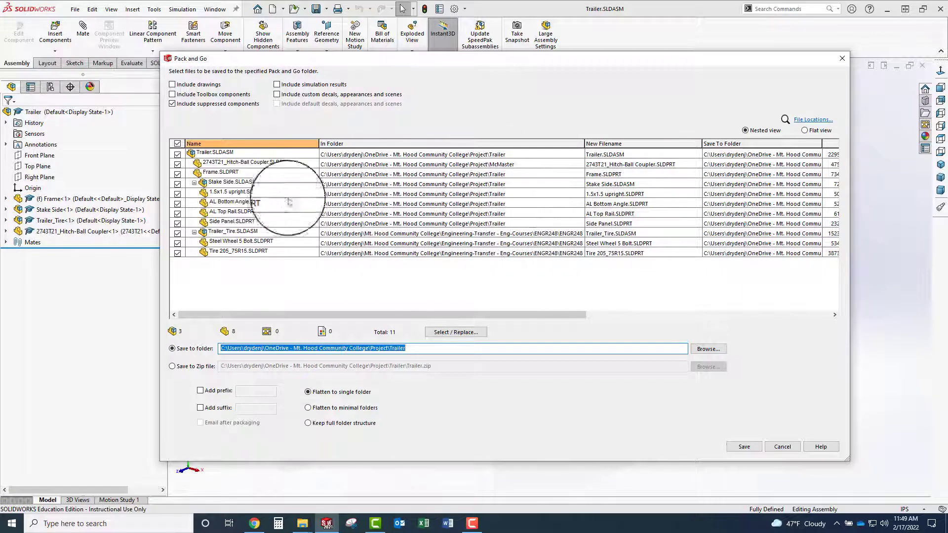
Try to save the package to a new Desktop folder named Example-NewFolder, and select Desktop as the destination.
left_click(417, 348)
left_click(708, 349)
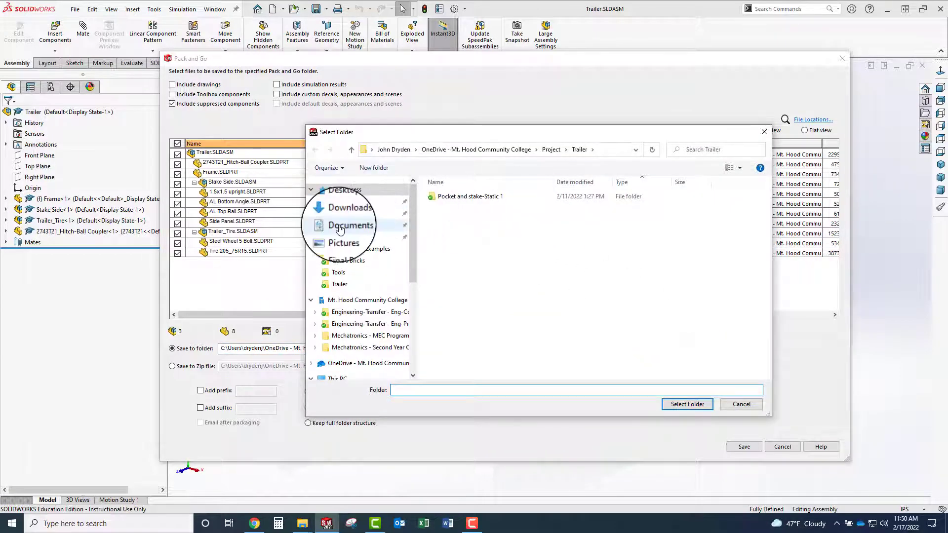
left_click(342, 201)
left_click_drag(421, 390, 378, 390)
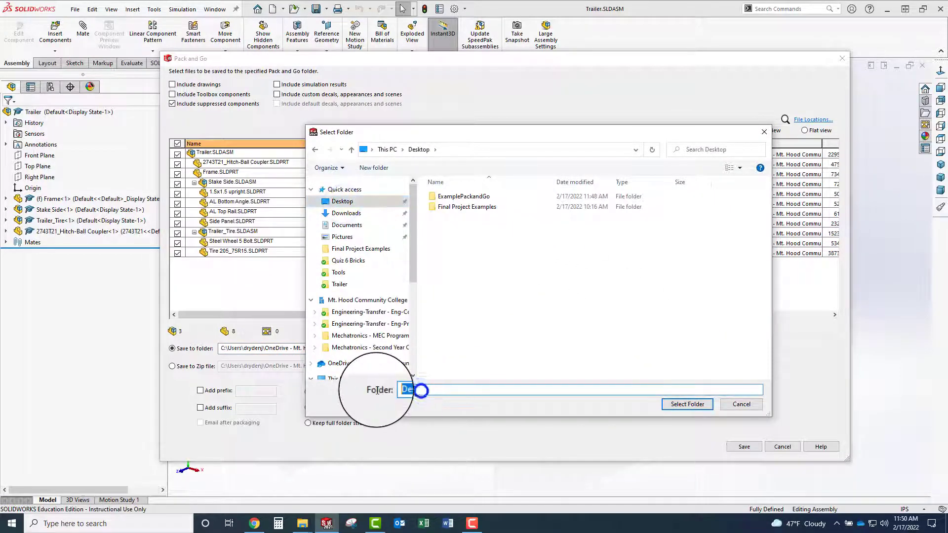
type("Exa")
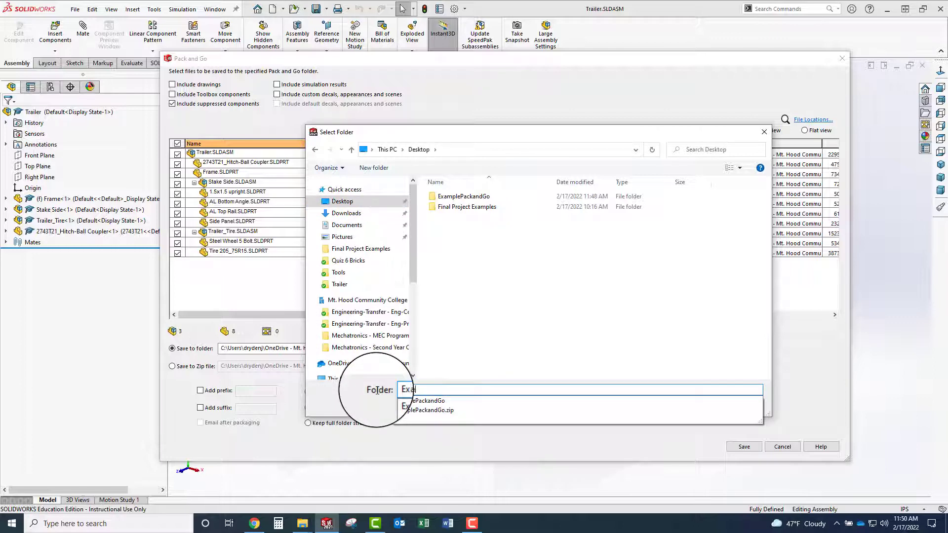
type("-N")
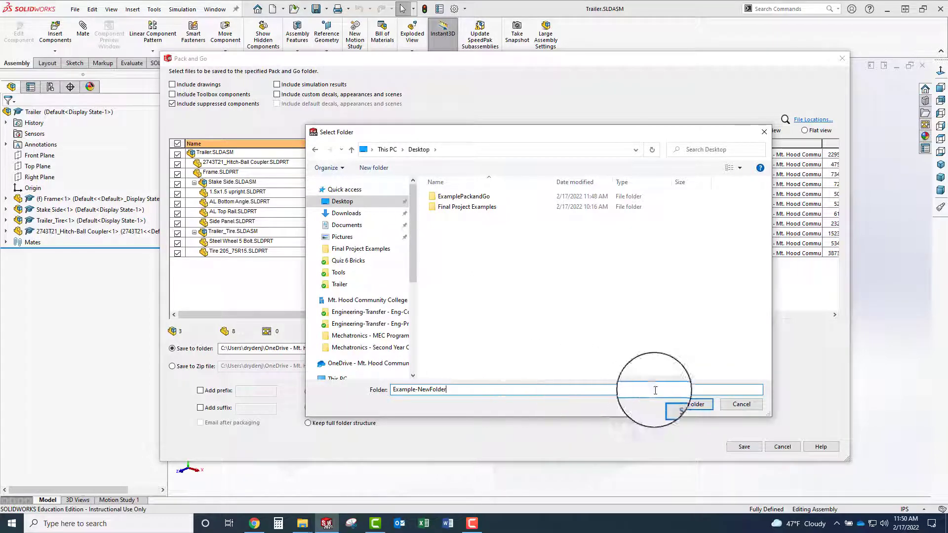
left_click(679, 404)
left_click(526, 266)
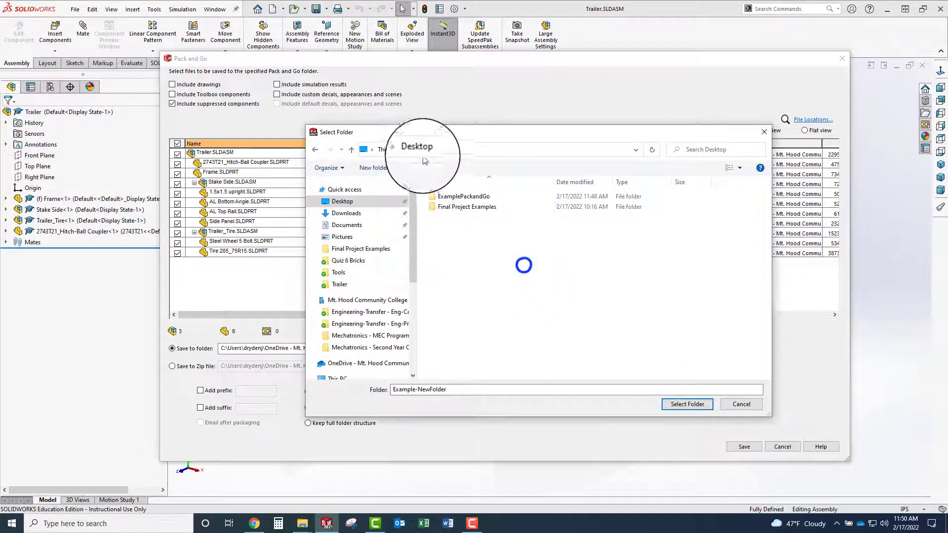
left_click(413, 151)
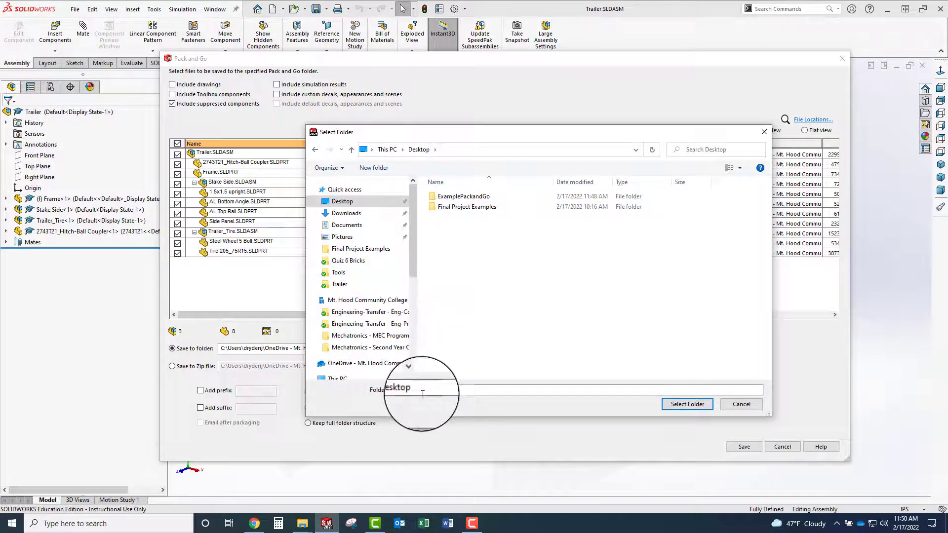
left_click(688, 404)
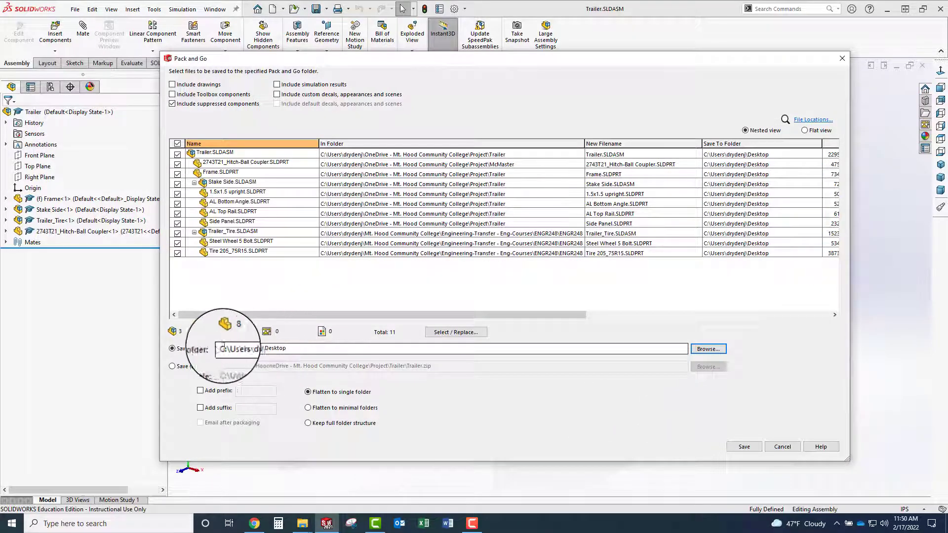
Include drawings in the Pack and Go file list and cancel the packaging.
double_click(306, 348)
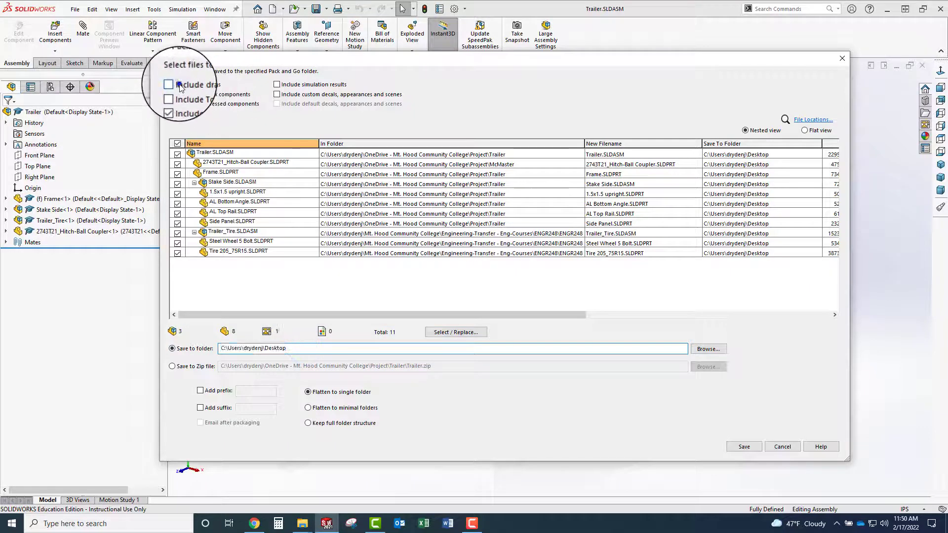
left_click(172, 84)
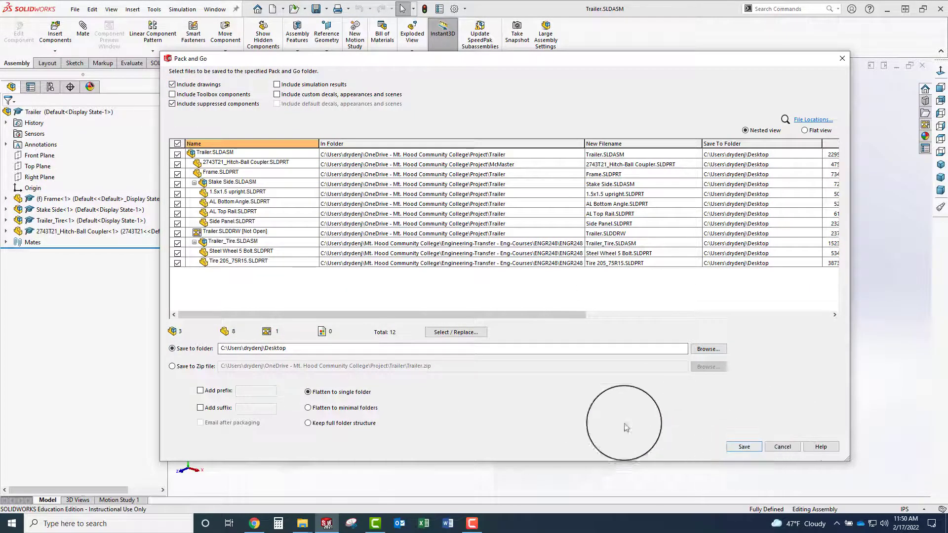
left_click(792, 448)
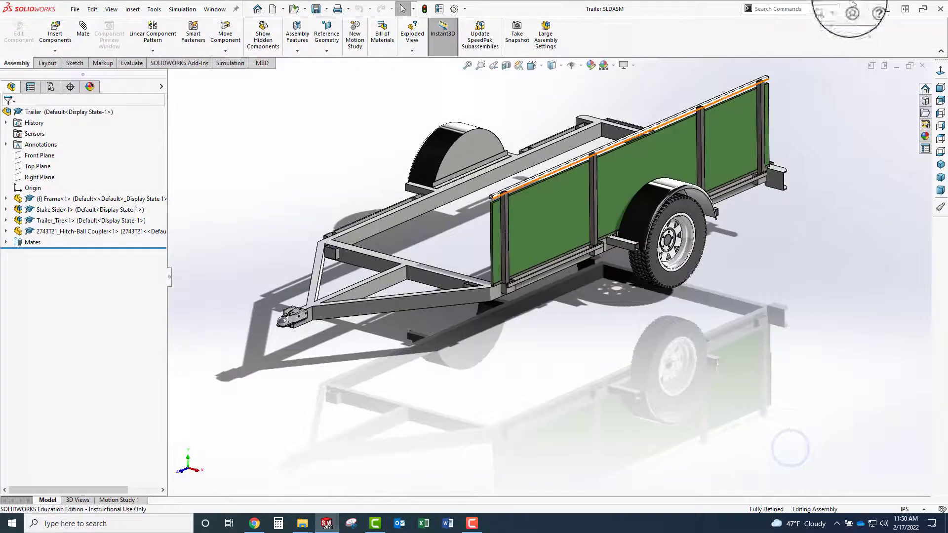
Minimize SOLIDWORKS and create a new folder named Example-NewFolder on the desktop.
left_click(891, 12)
right_click(85, 147)
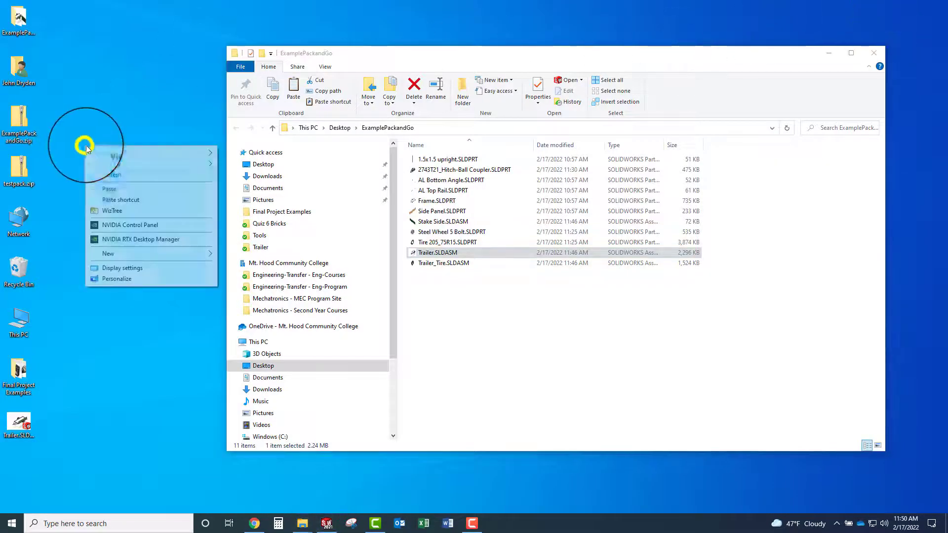
mouse_move(108, 254)
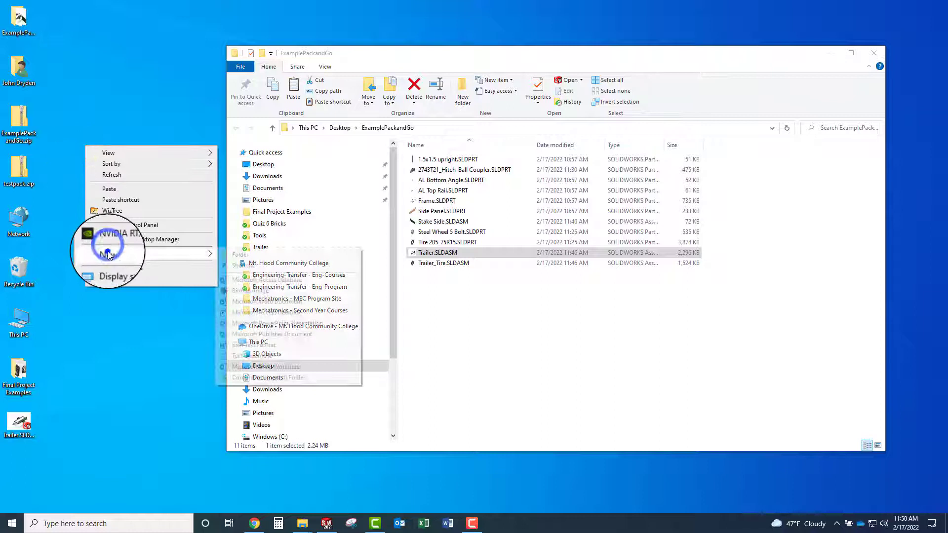
left_click(236, 255)
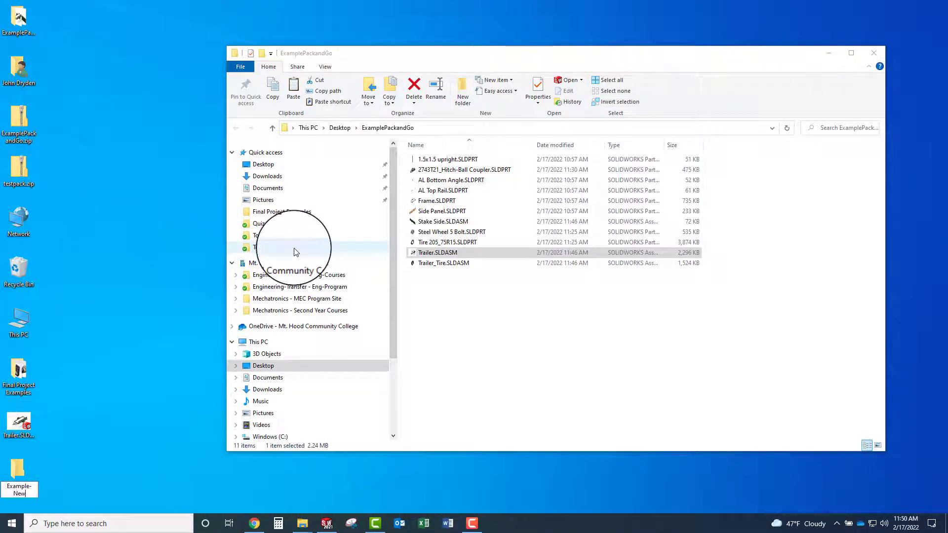
key("Return")
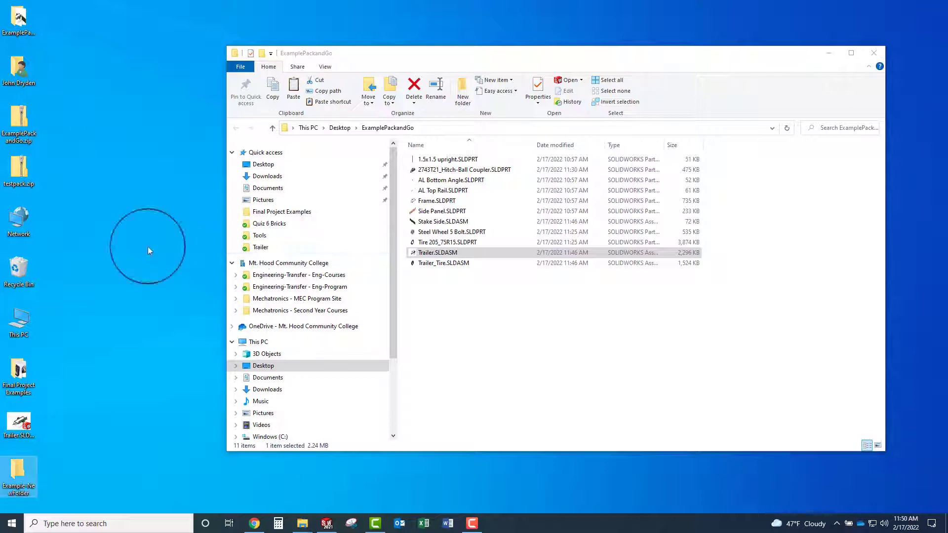
Switch to SOLIDWORKS, save the Trailer assembly and its drawing to the Desktop folder Example-NewFolder with Pack and Go, and close the assembly.
left_click(327, 525)
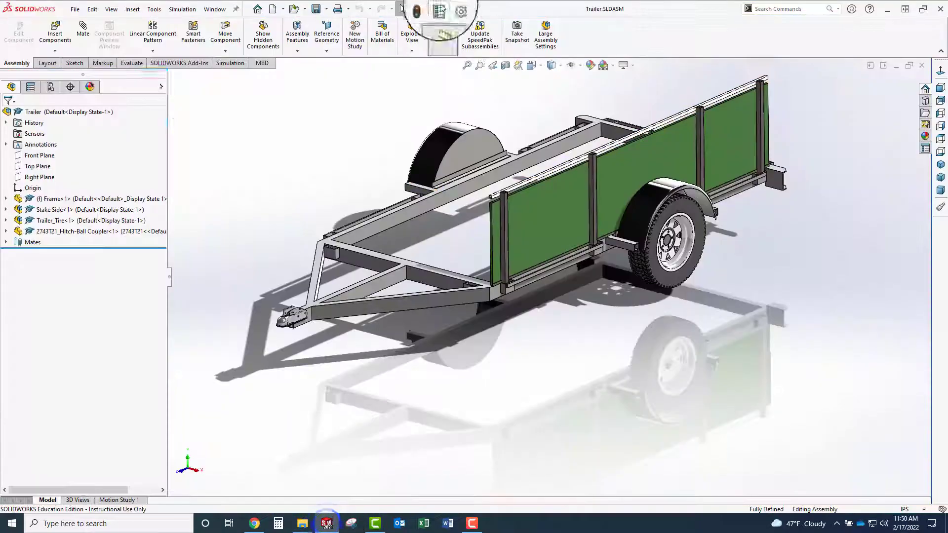
left_click(74, 9)
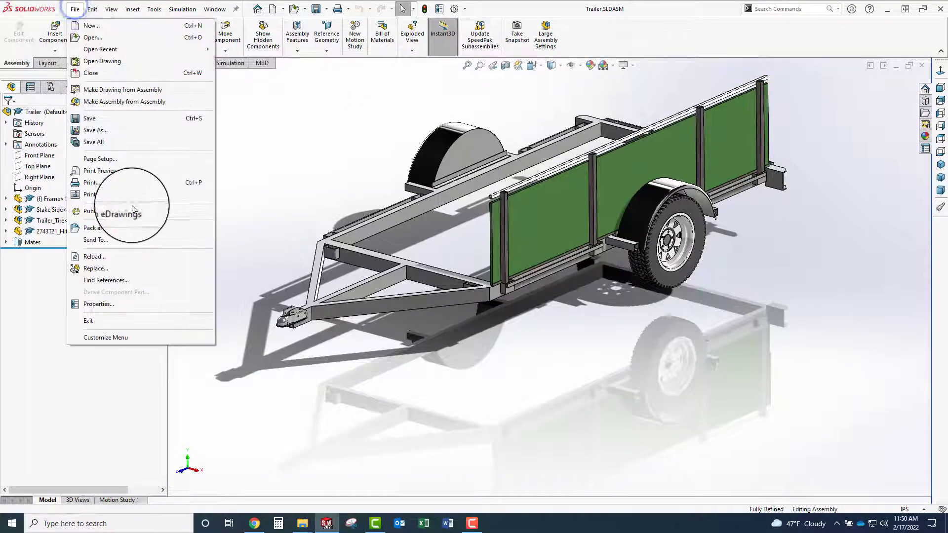
left_click(106, 228)
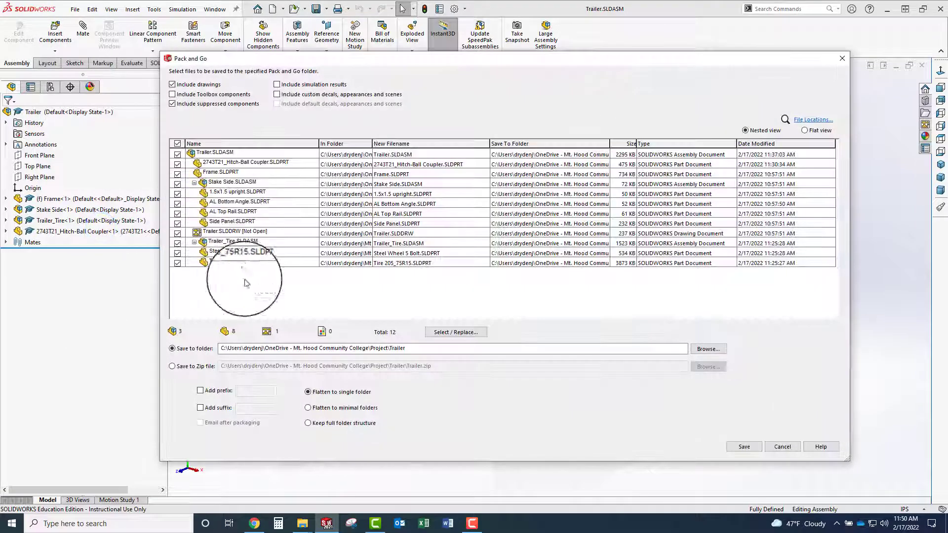
left_click(689, 351)
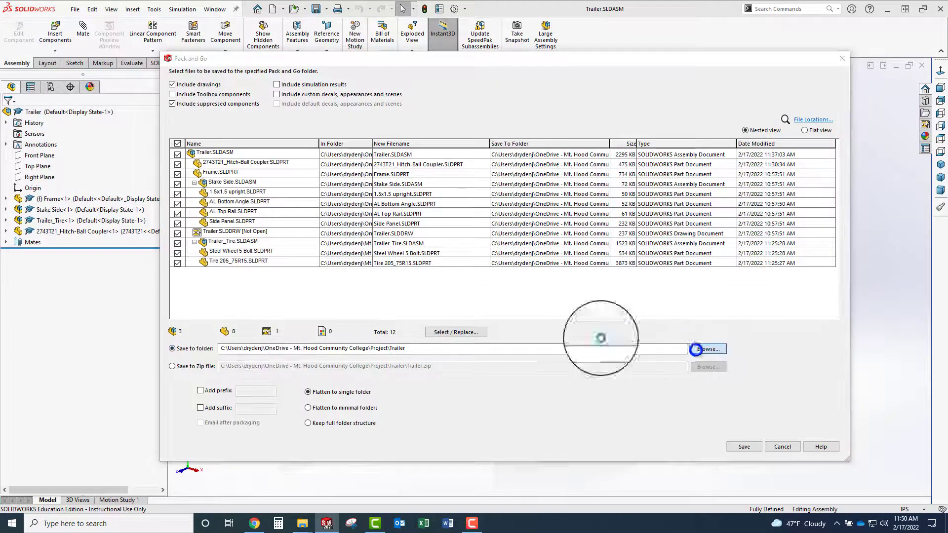
left_click(348, 202)
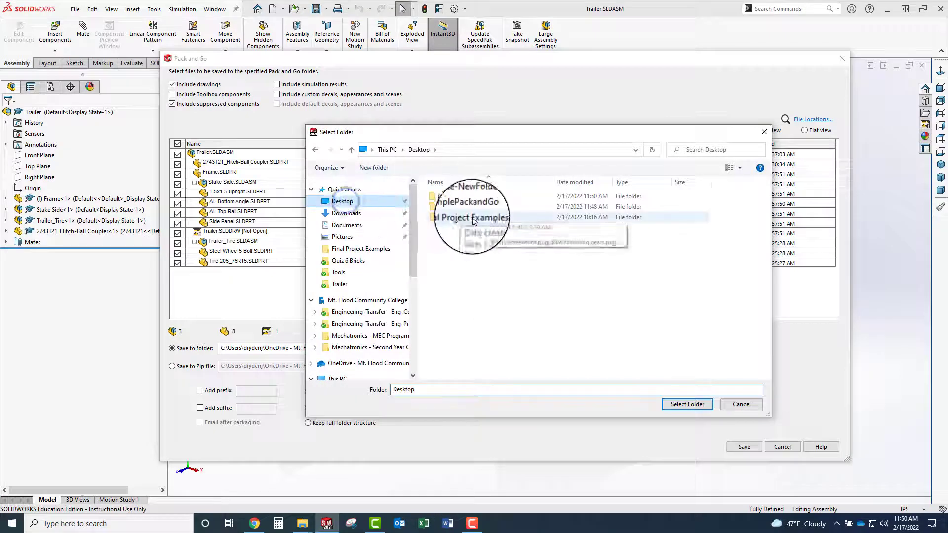
left_click(464, 197)
left_click(688, 405)
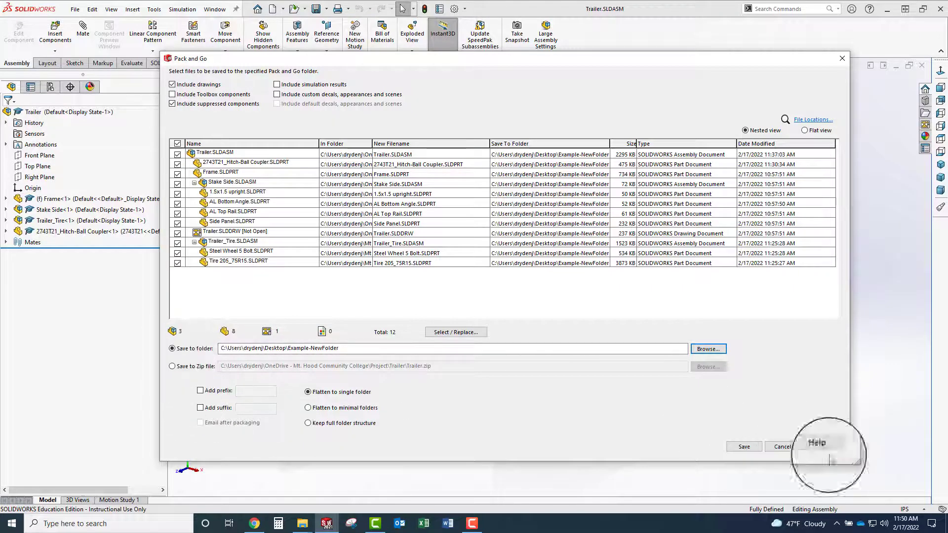
left_click(751, 453)
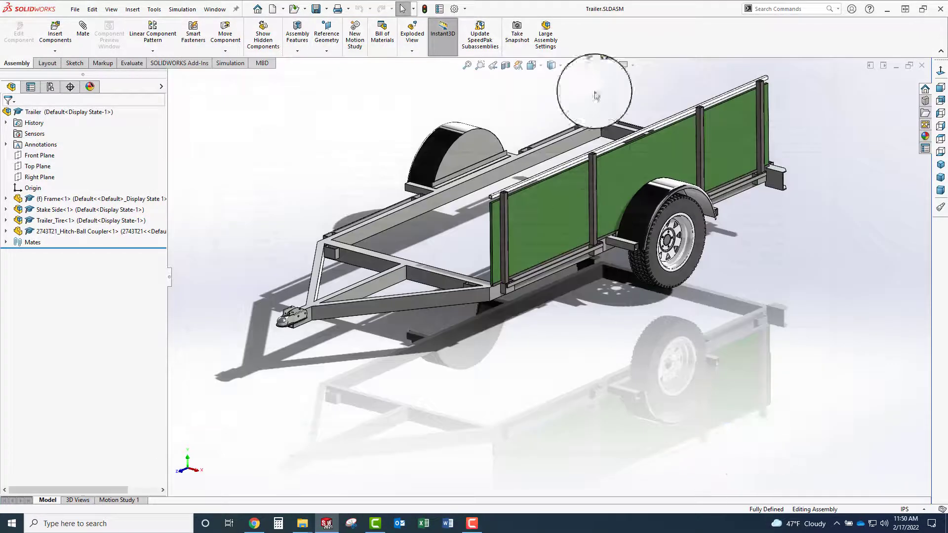
left_click(922, 65)
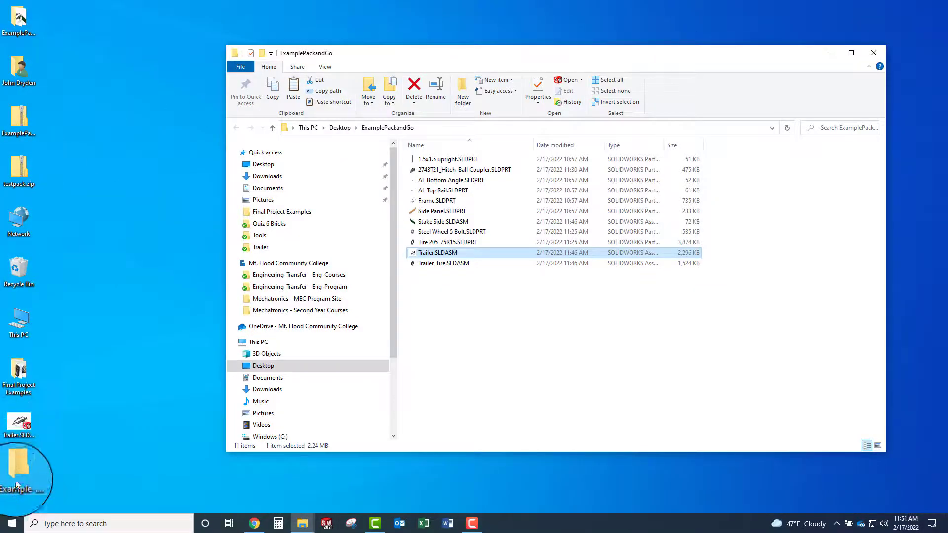
Open Example-NewFolder from the desktop and check the packaged files for the Trailer.SLDDRW drawing.
double_click(19, 472)
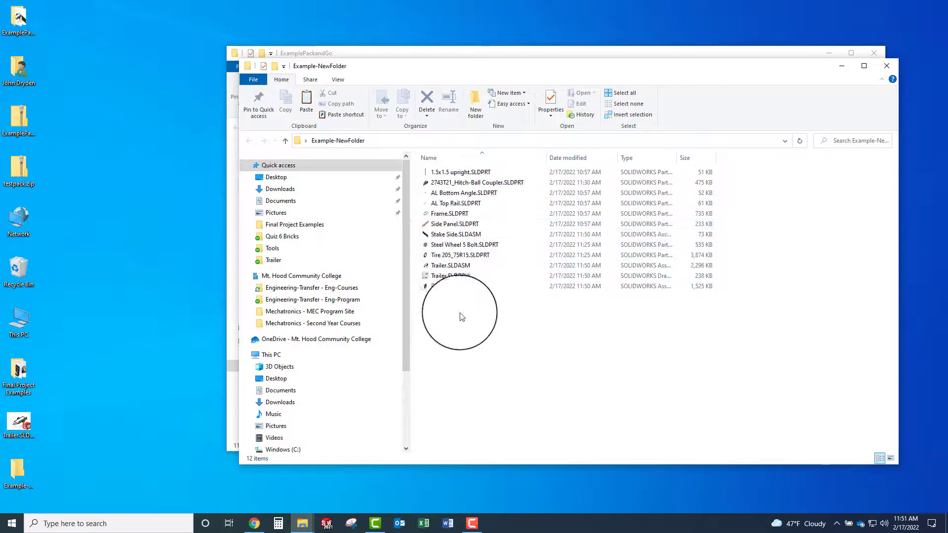
left_click(445, 277)
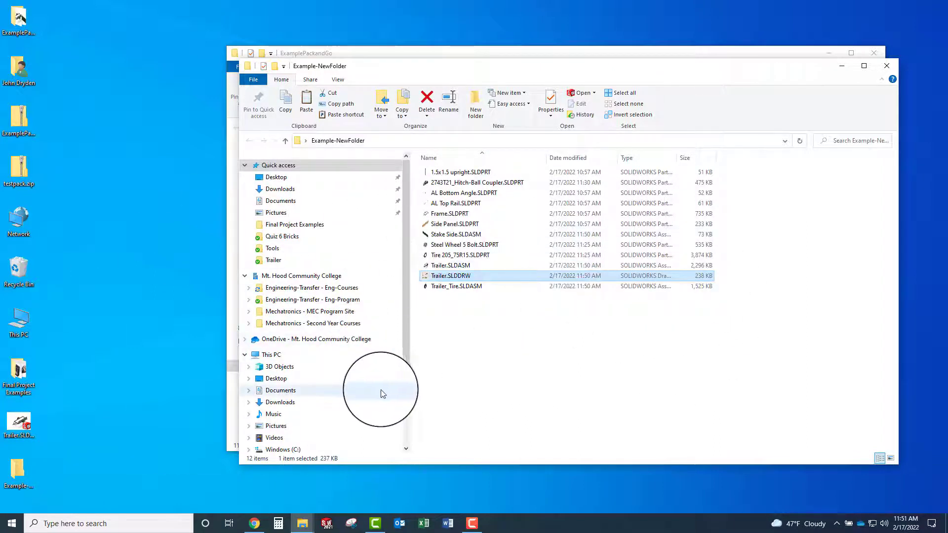
left_click(490, 331)
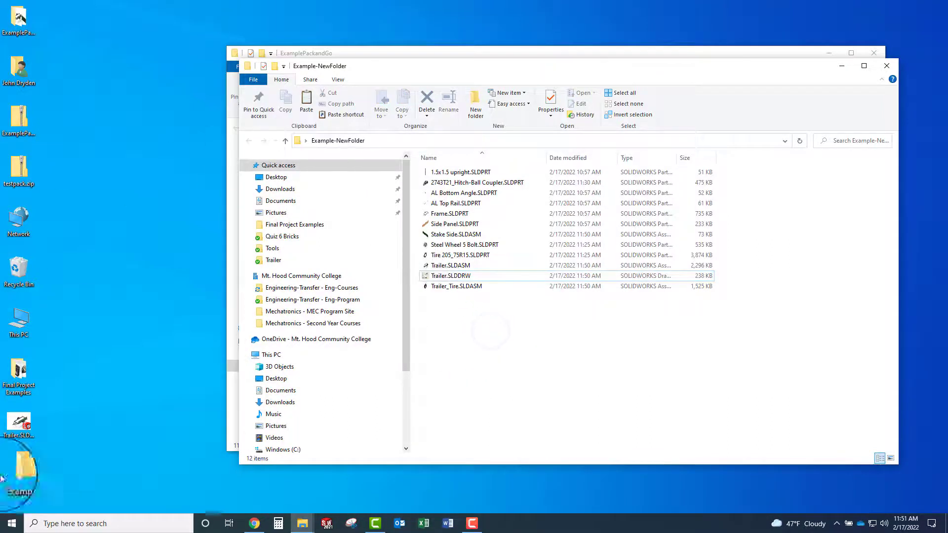
Copy all four images from Final Project Examples into Example-NewFolder and minimize the open folder windows.
left_click(20, 375)
double_click(20, 376)
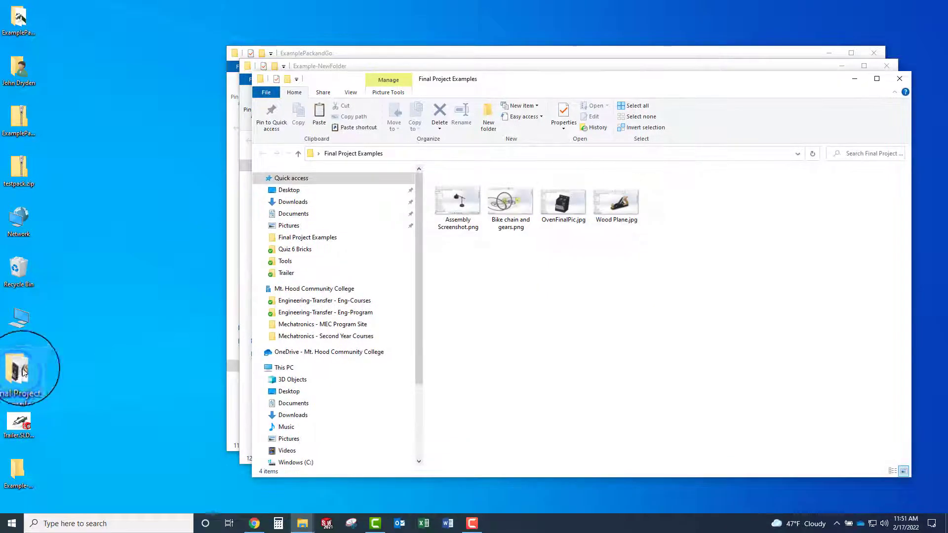
left_click_drag(705, 271, 442, 197)
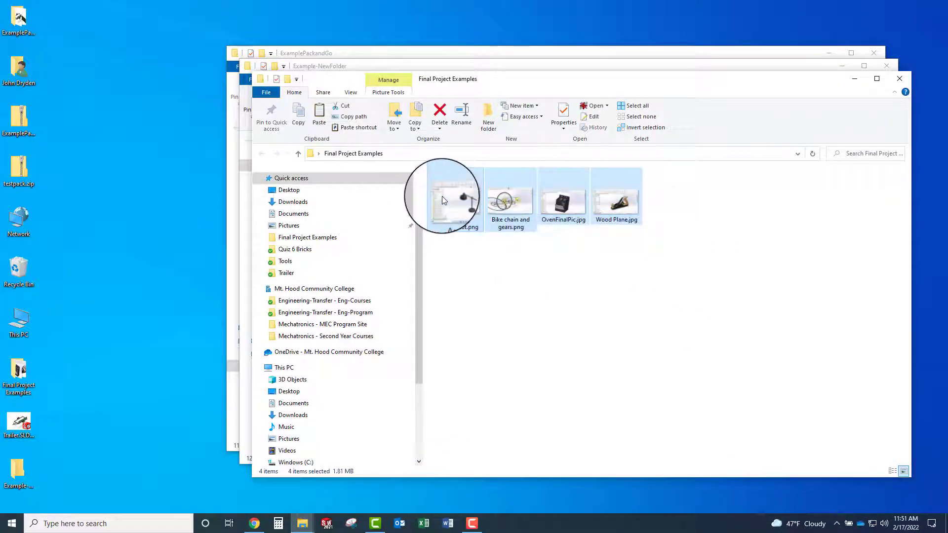
double_click(9, 471)
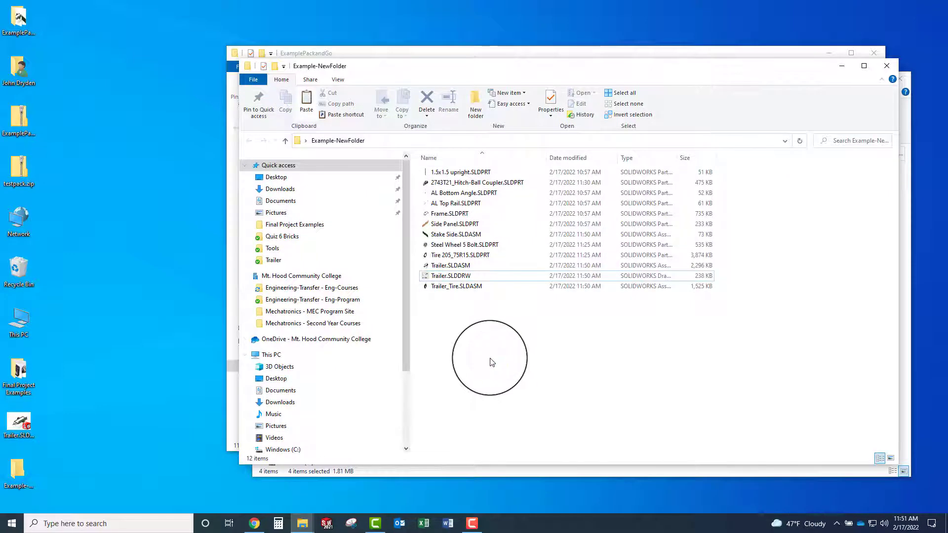
key("ctrl+v")
left_click(529, 408)
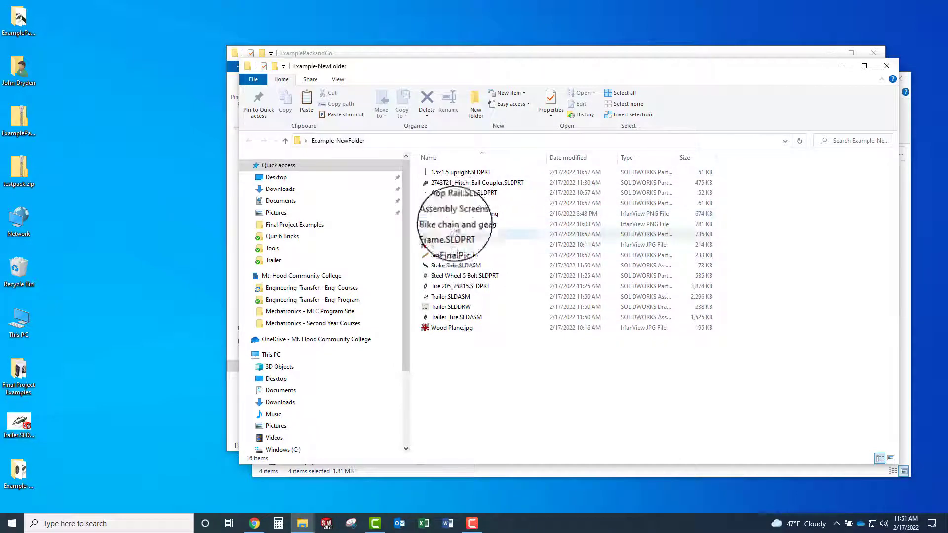
left_click(842, 68)
left_click(853, 77)
left_click(823, 54)
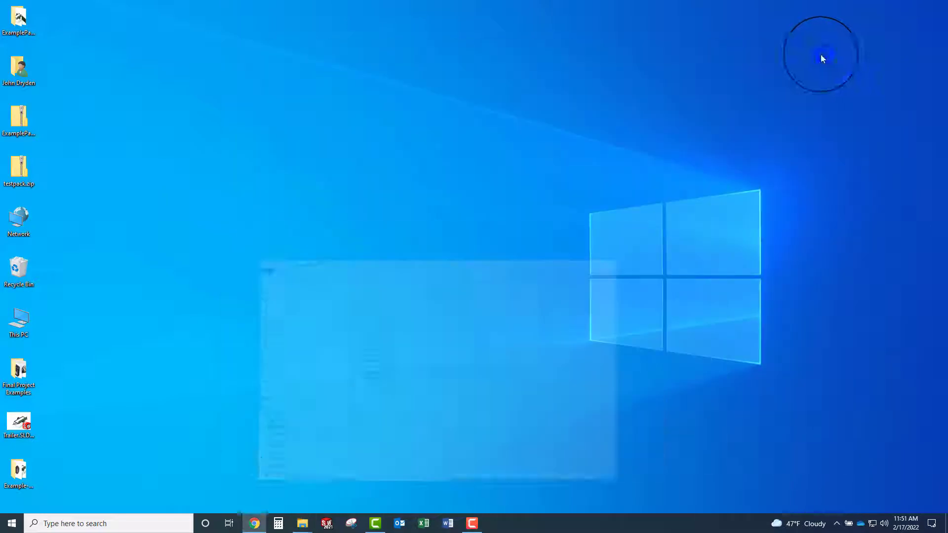
Compress the desktop folder Example-NewFolder into a zip file named Solidworks and Screenshots.
right_click(14, 468)
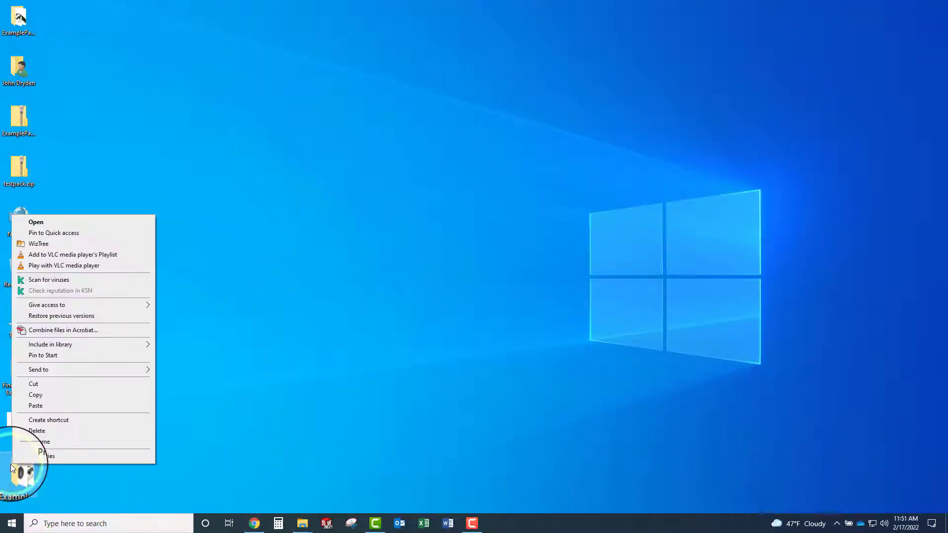
left_click(358, 443)
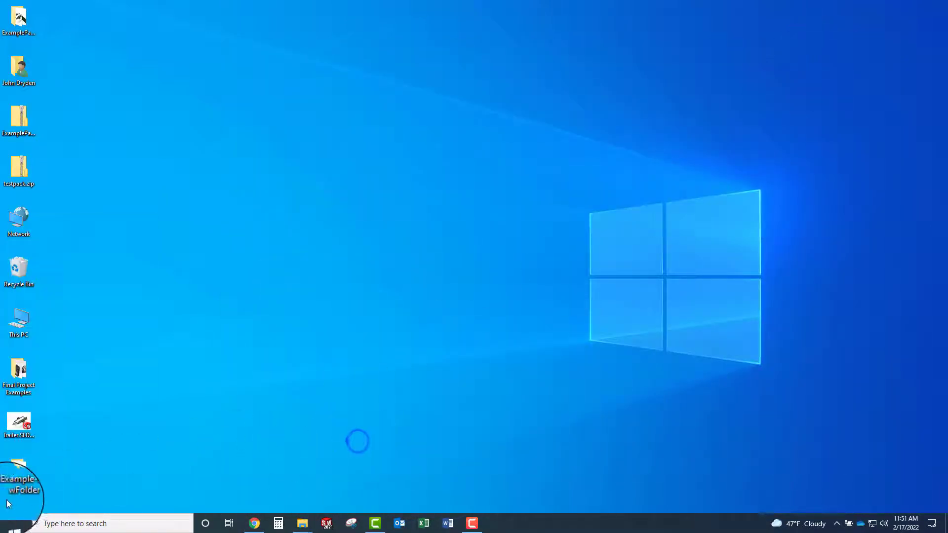
right_click(26, 470)
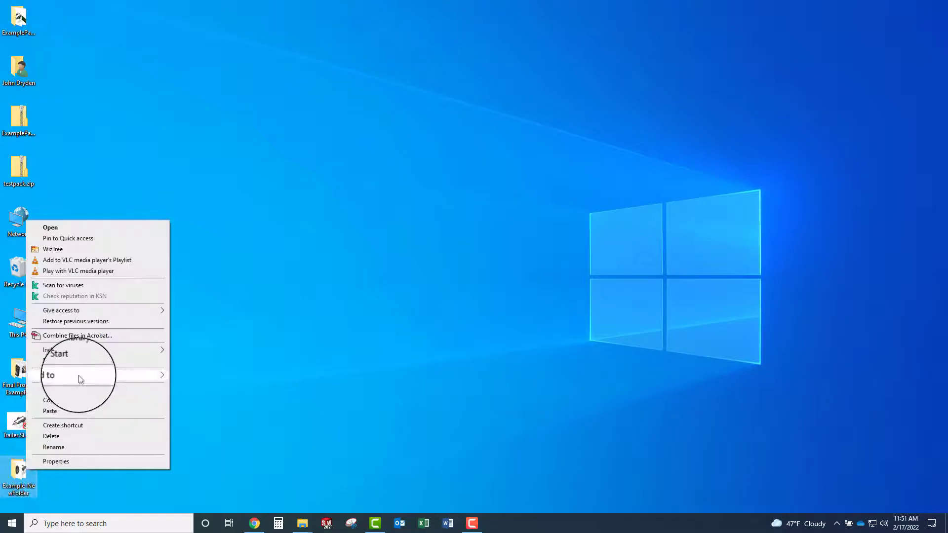
left_click(79, 375)
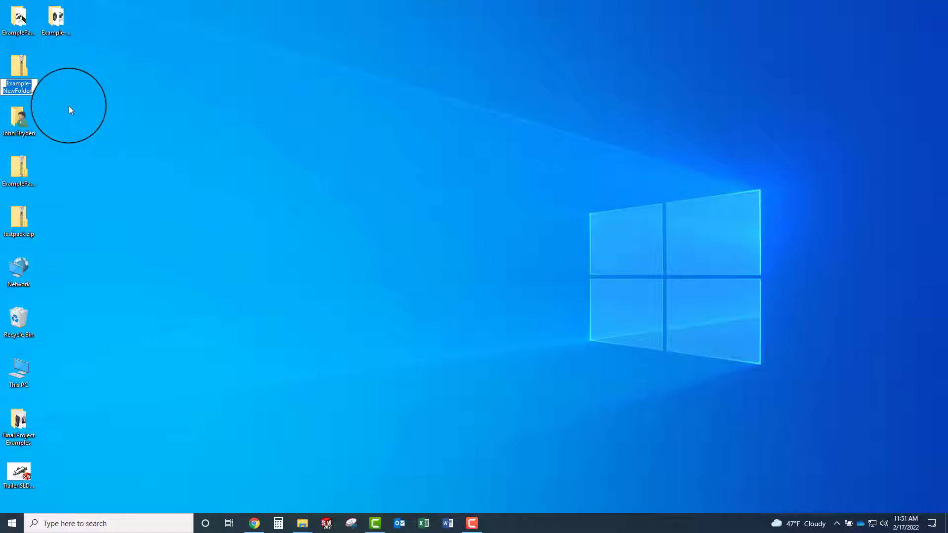
type("Solidw")
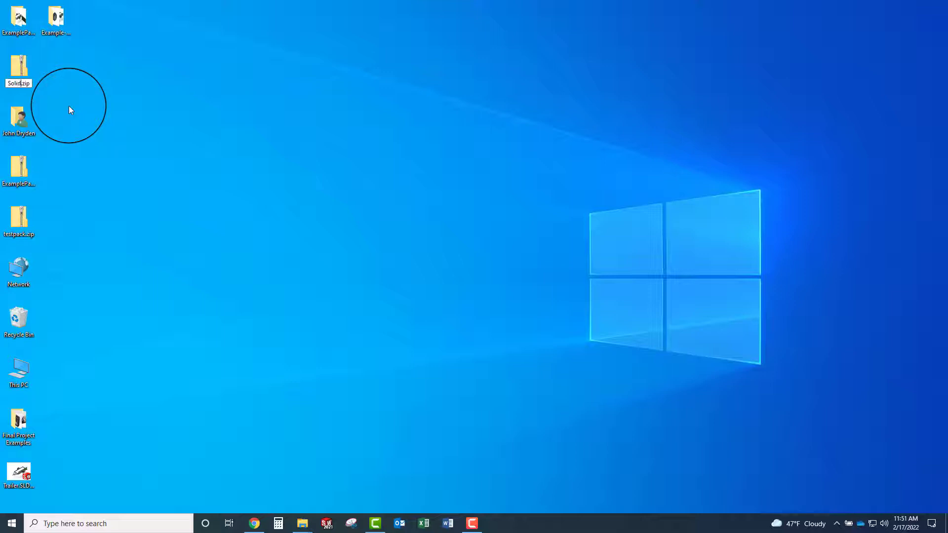
type("orks and S")
type("creenshots")
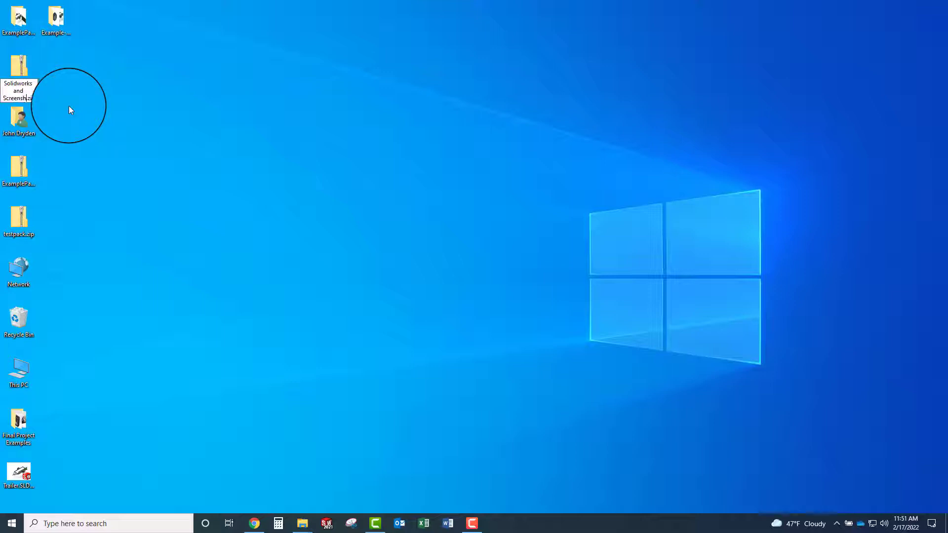
key("Return")
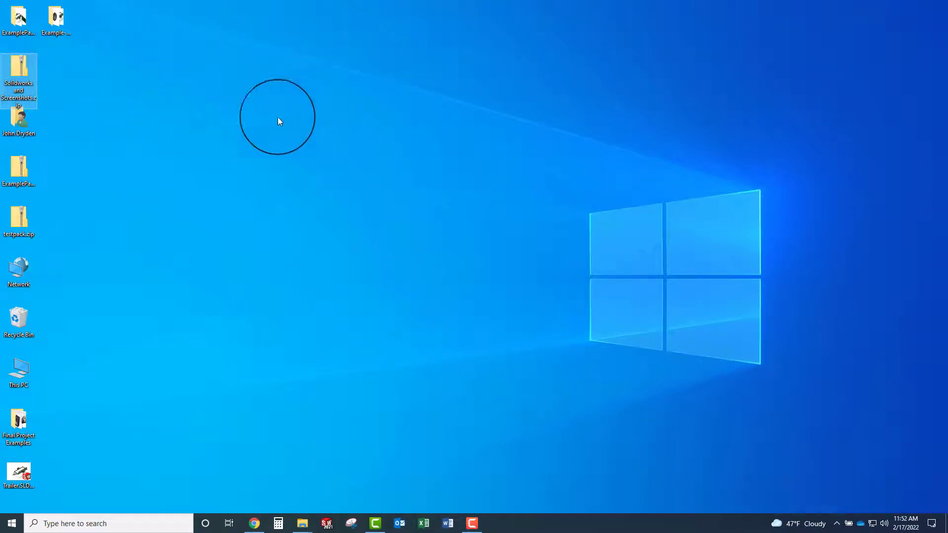
Extract Solidworks and Screenshots.zip on the desktop and review the files in the extracted Example-NewFolder.
right_click(19, 68)
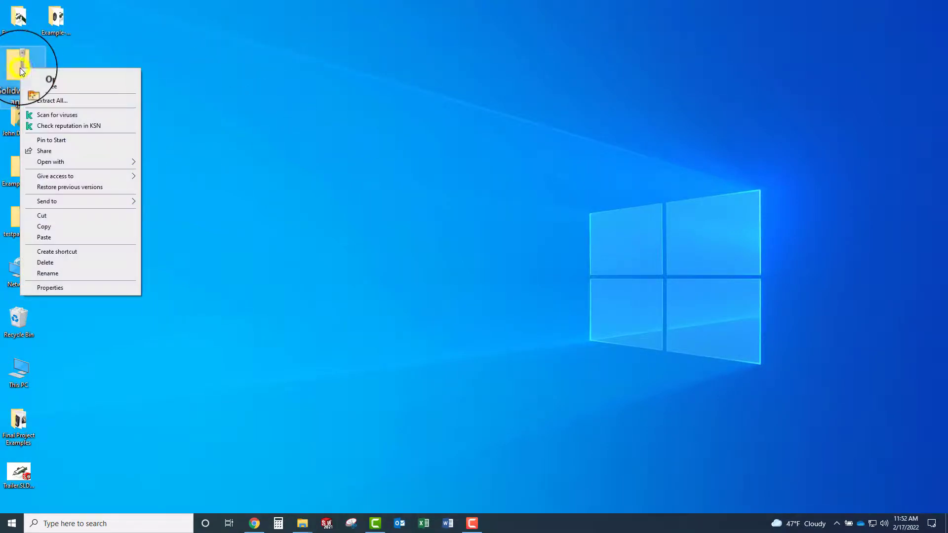
left_click(56, 101)
left_click(560, 357)
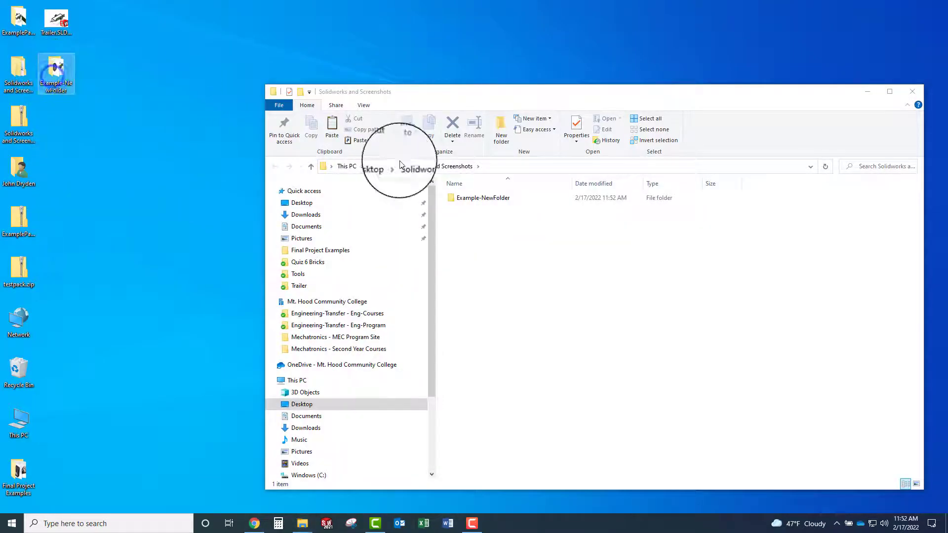
double_click(472, 198)
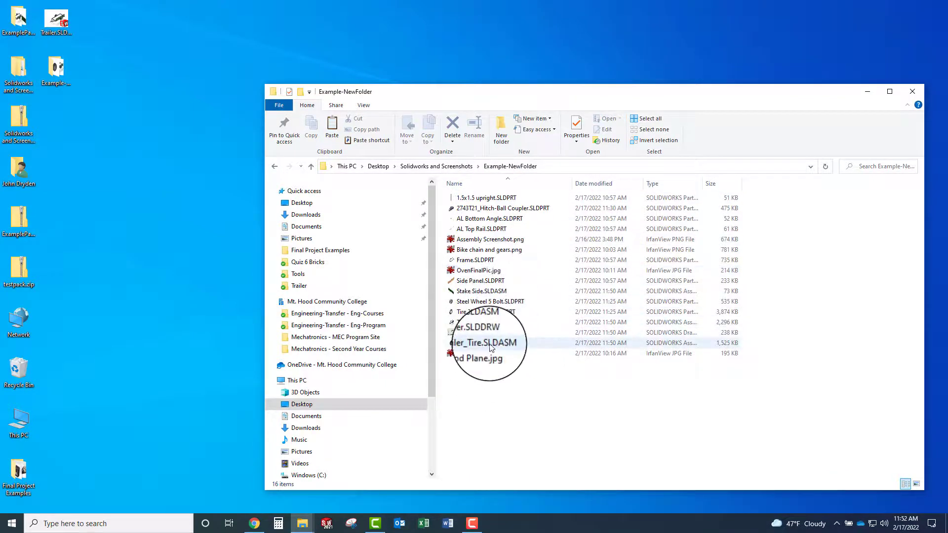
left_click(914, 95)
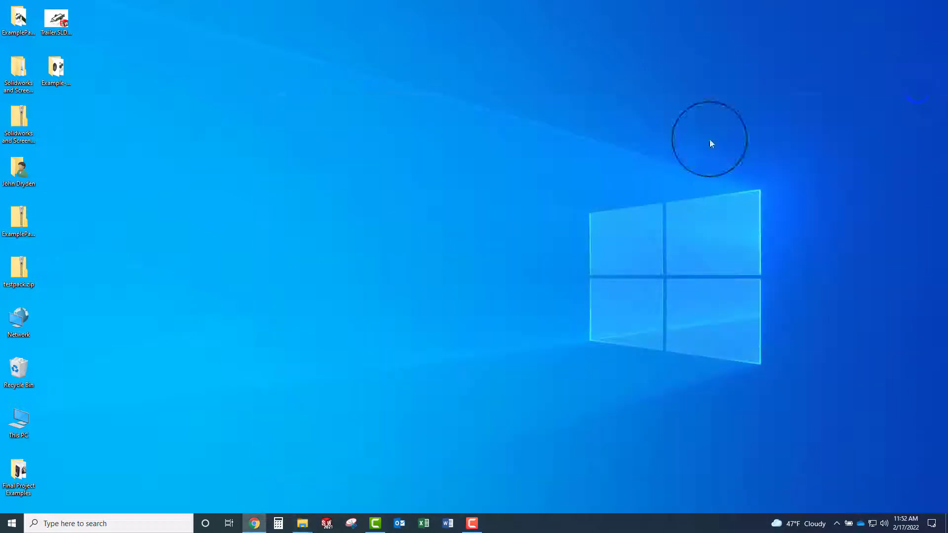
Launch SOLIDWORKS.
left_click(321, 523)
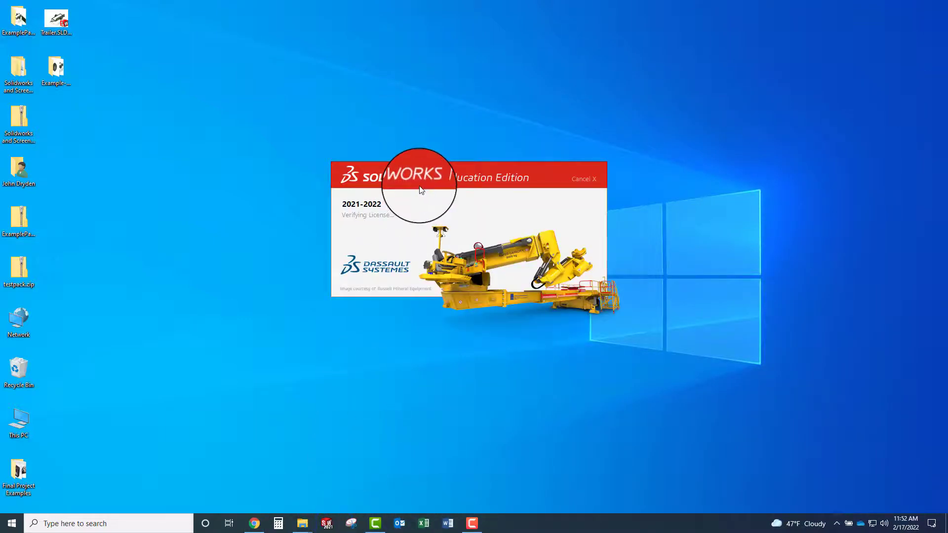